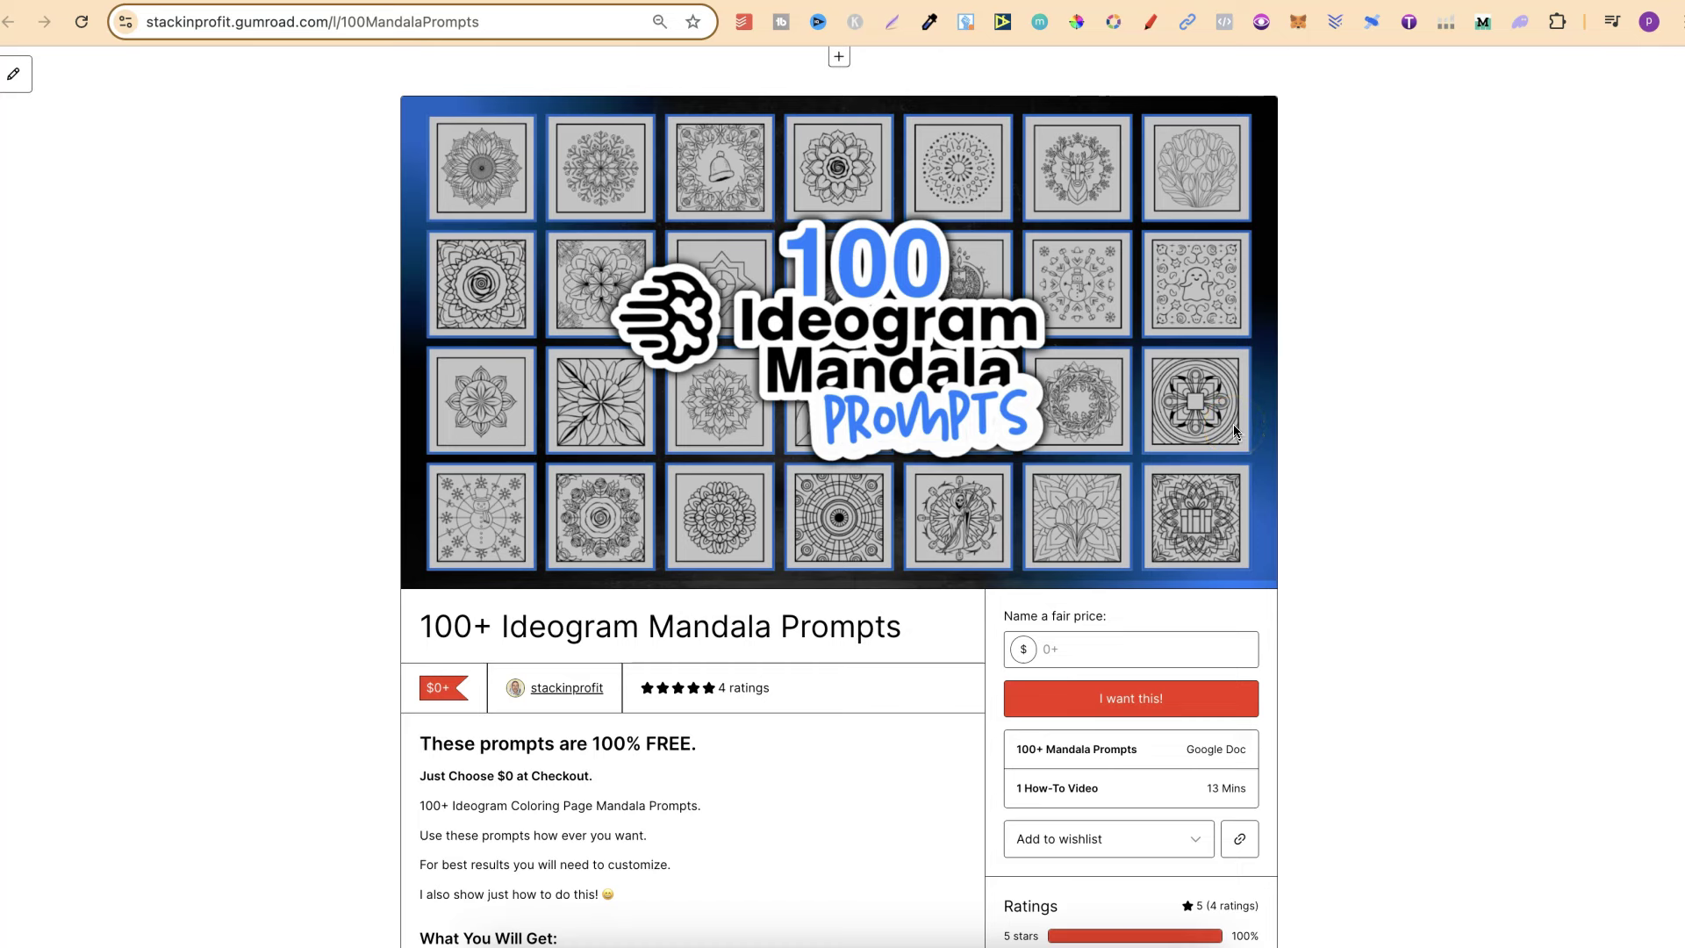
pyautogui.scroll(-2, 1584, 679)
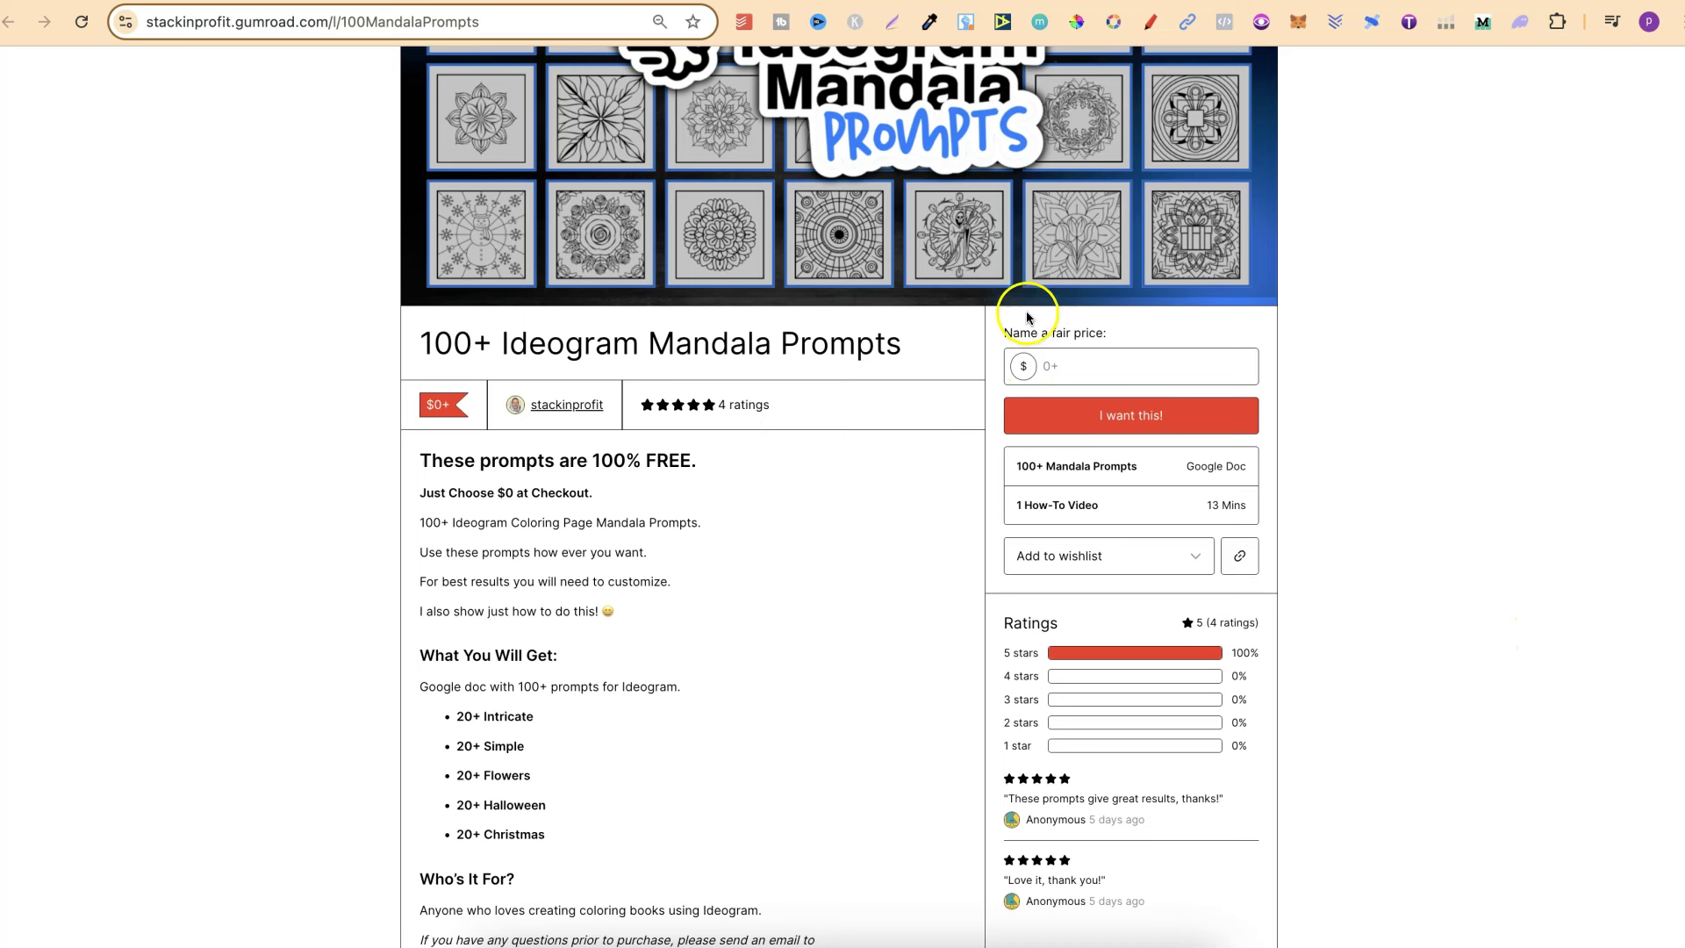
# Step: Enter 0 in the 'Name a fair price' field of the mandala prompts product
pyautogui.click(1063, 362)
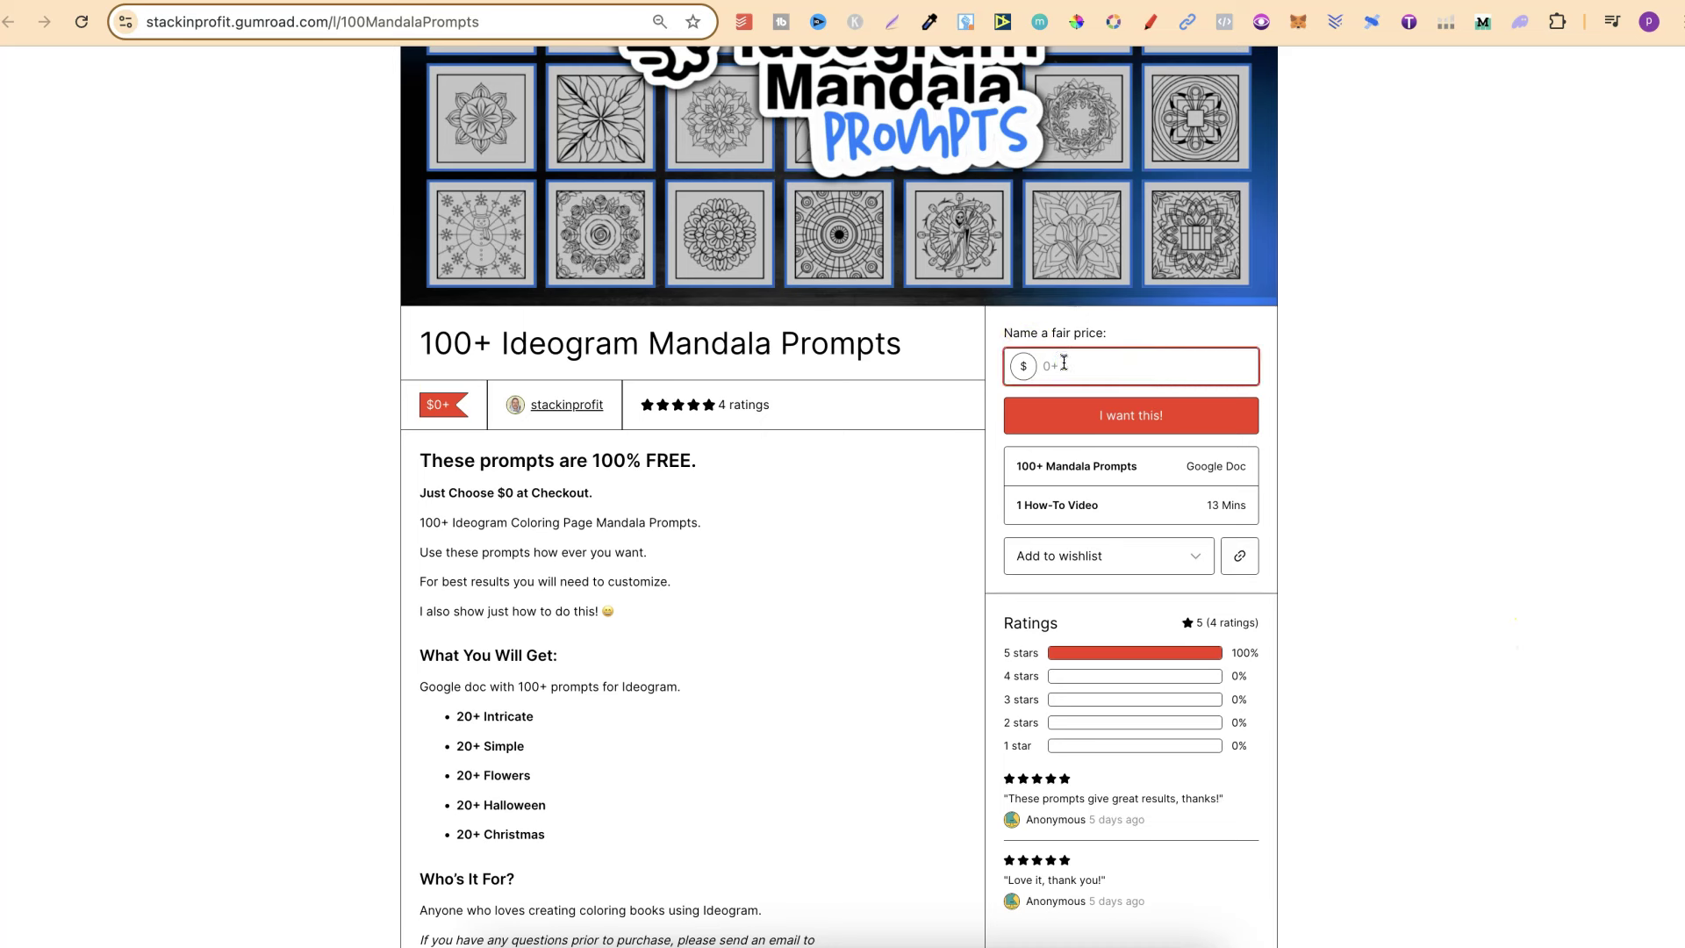
pyautogui.write('0')
pyautogui.scroll(-3, 1466, 570)
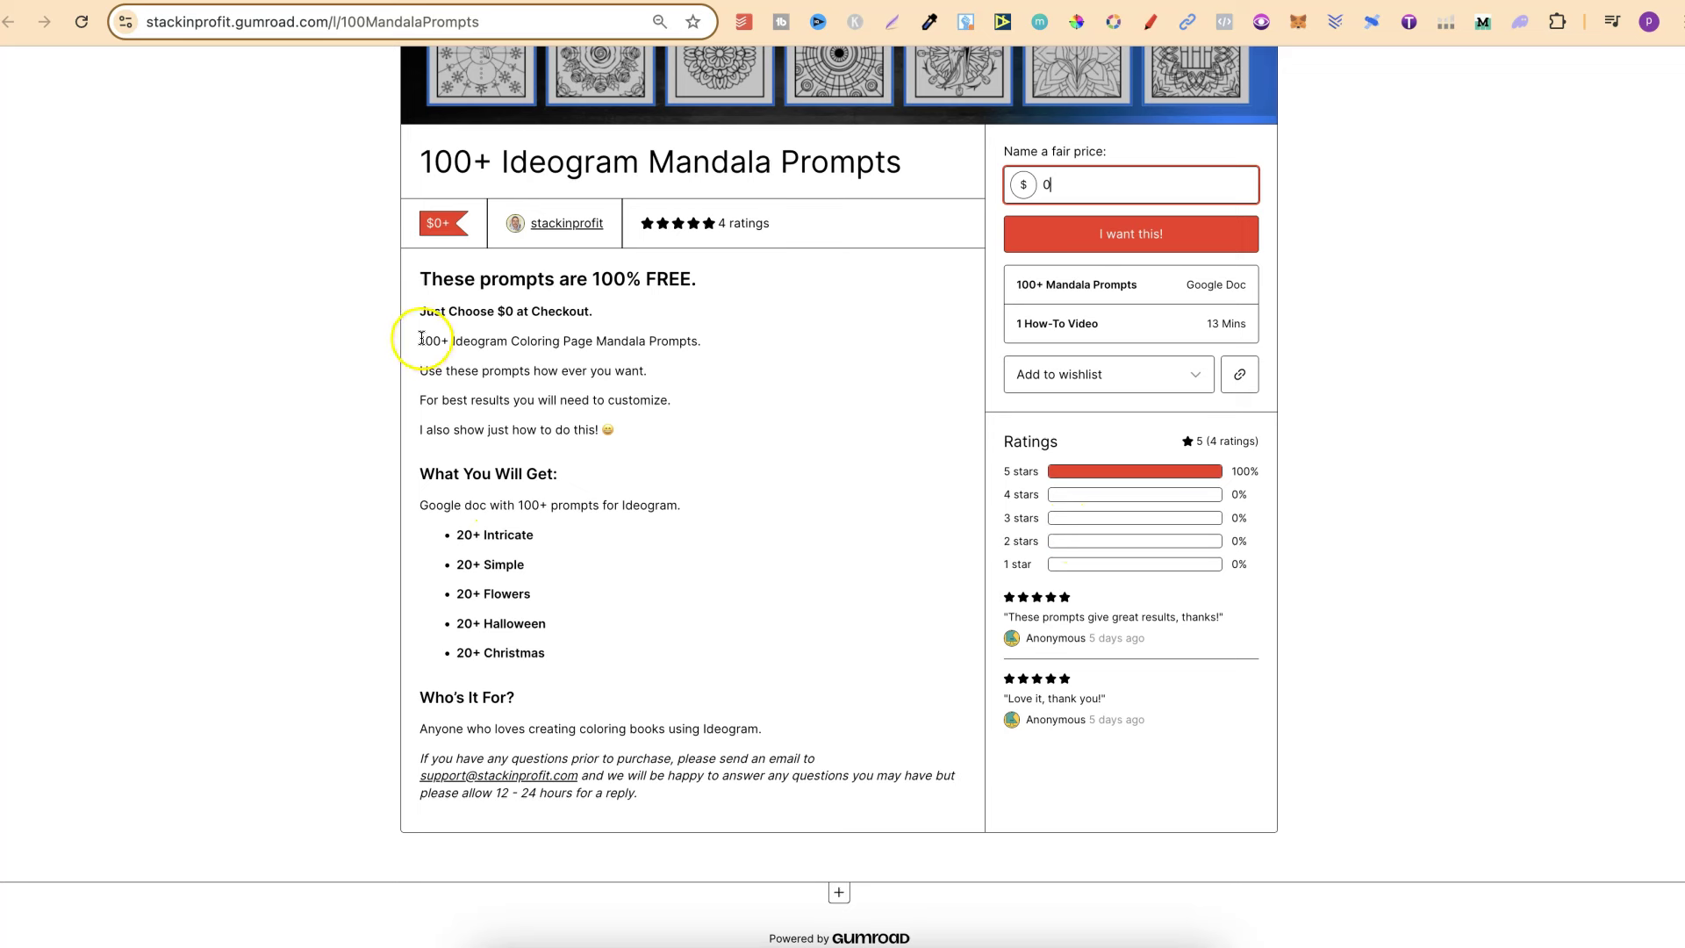
# Step: Highlight the '100+ Ideogram Coloring Page', 'Just Choose $0 at Checkout' and '1 How-To Video' lines
pyautogui.moveTo(421, 339)
pyautogui.mouseDown()
pyautogui.moveTo(693, 361)
pyautogui.moveTo(688, 299)
pyautogui.mouseUp()
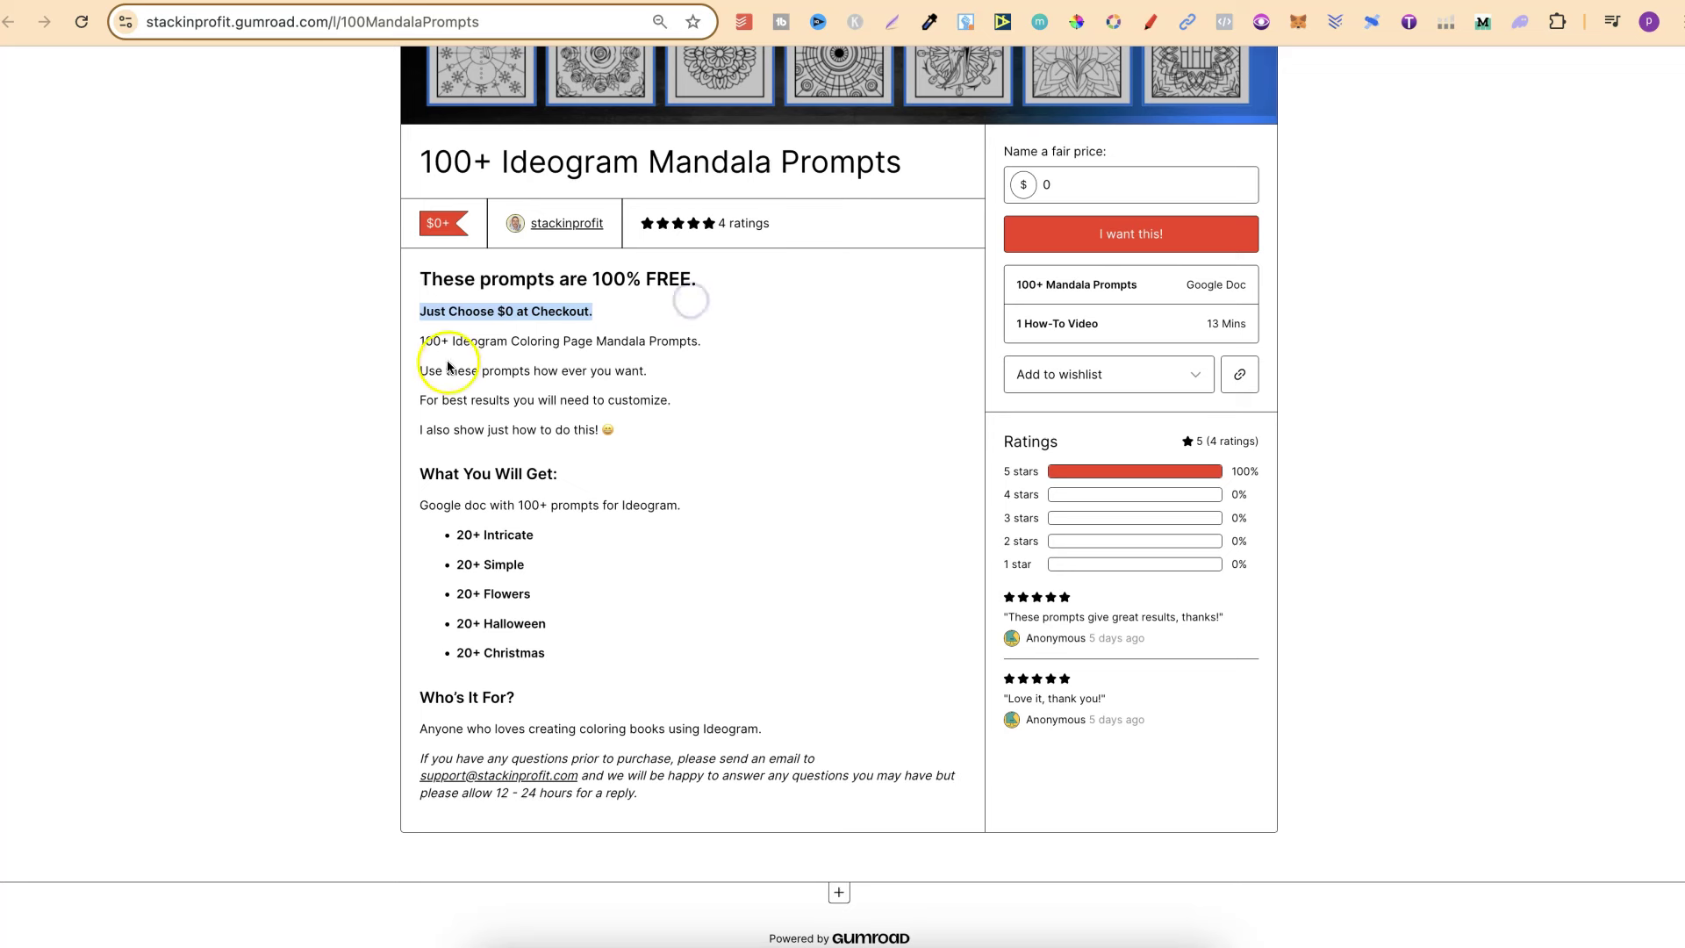
pyautogui.moveTo(418, 371)
pyautogui.mouseDown()
pyautogui.moveTo(646, 346)
pyautogui.moveTo(647, 371)
pyautogui.moveTo(409, 399)
pyautogui.mouseUp()
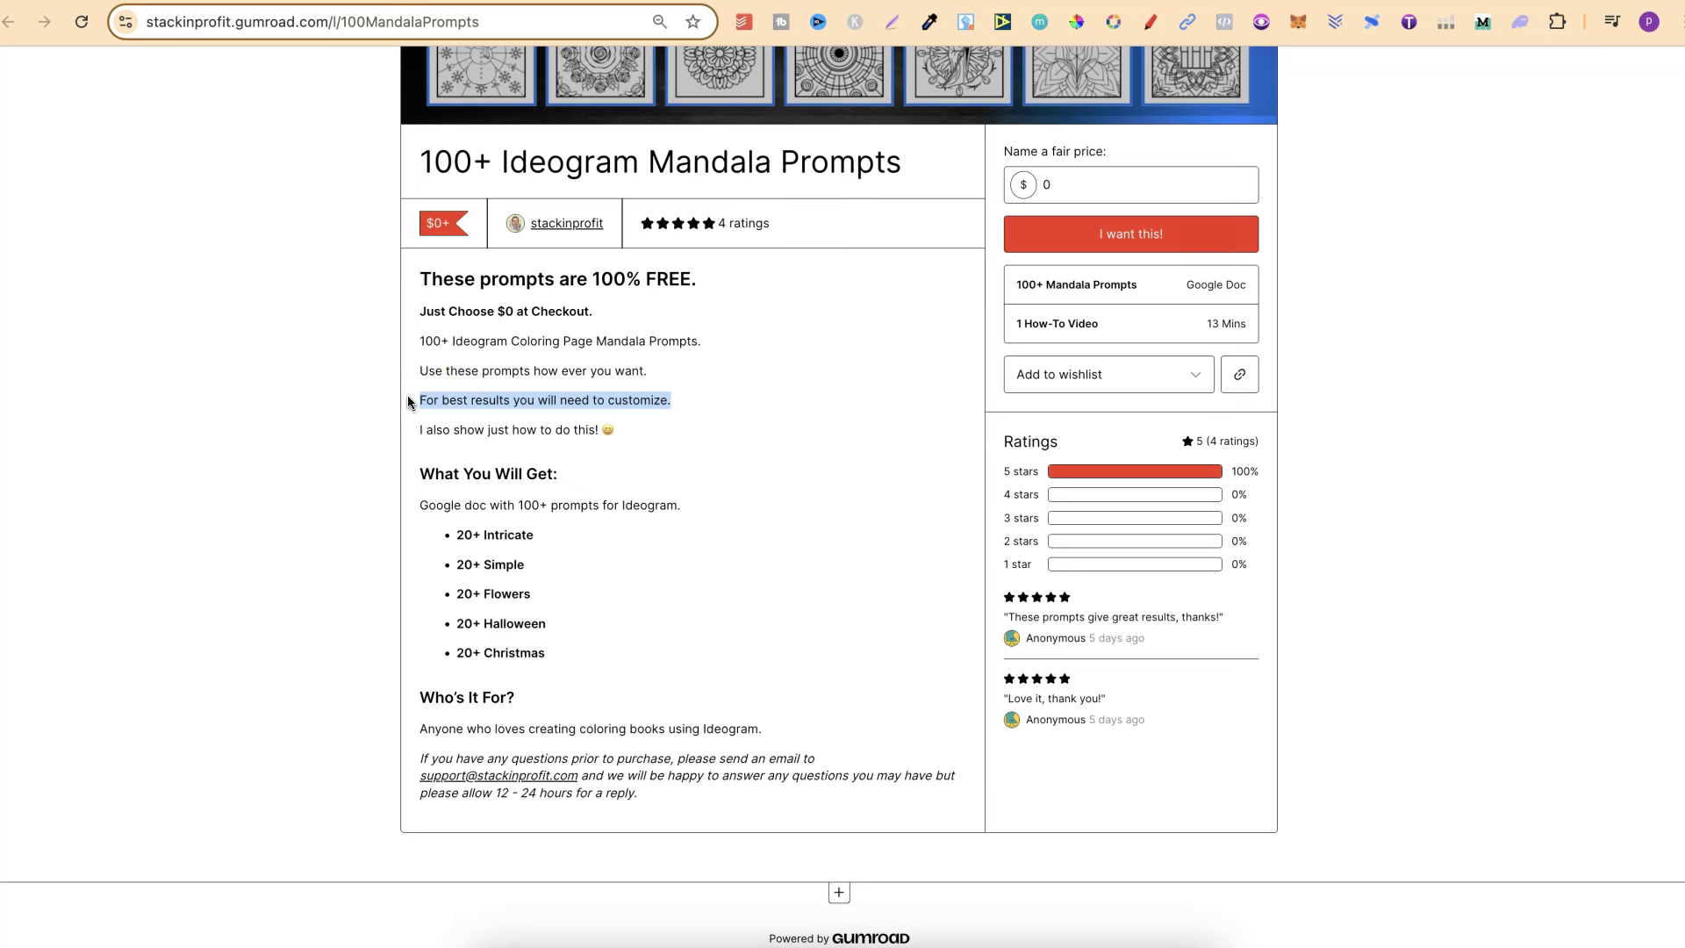
pyautogui.moveTo(1098, 324); pyautogui.dragTo(1008, 323)
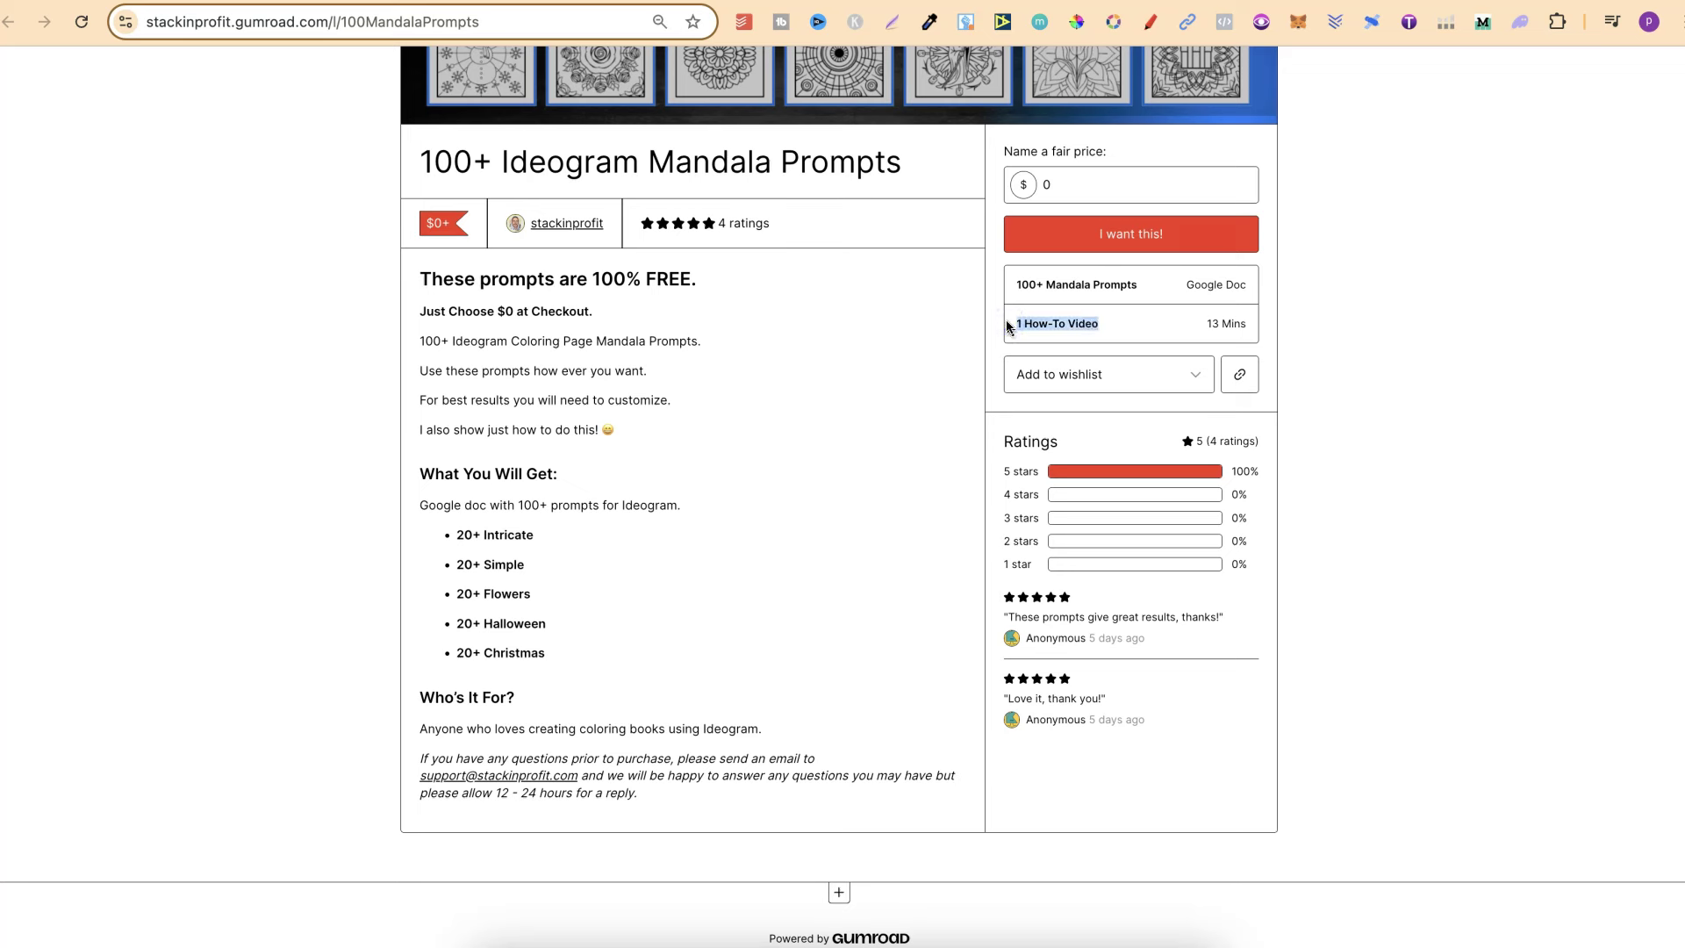
# Step: Highlight the 20+ Intricate, 20+ Simple and 20+ Flowers list items, then deselect
pyautogui.click(464, 536)
pyautogui.moveTo(464, 536); pyautogui.dragTo(533, 545)
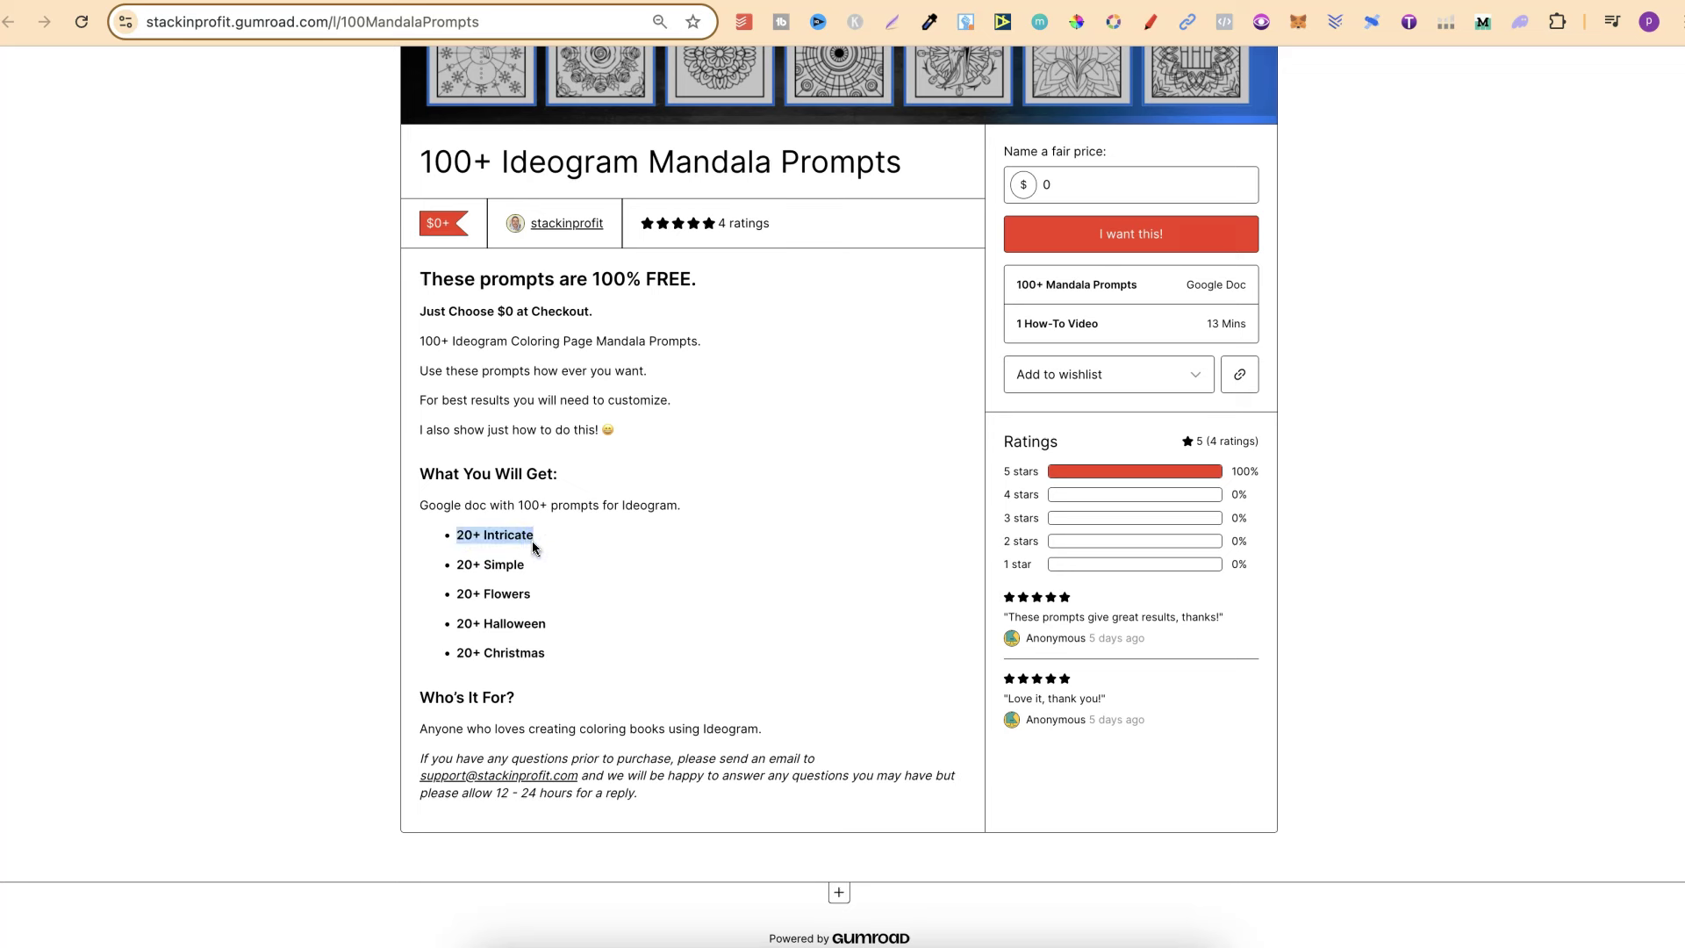
pyautogui.moveTo(458, 565); pyautogui.dragTo(524, 567)
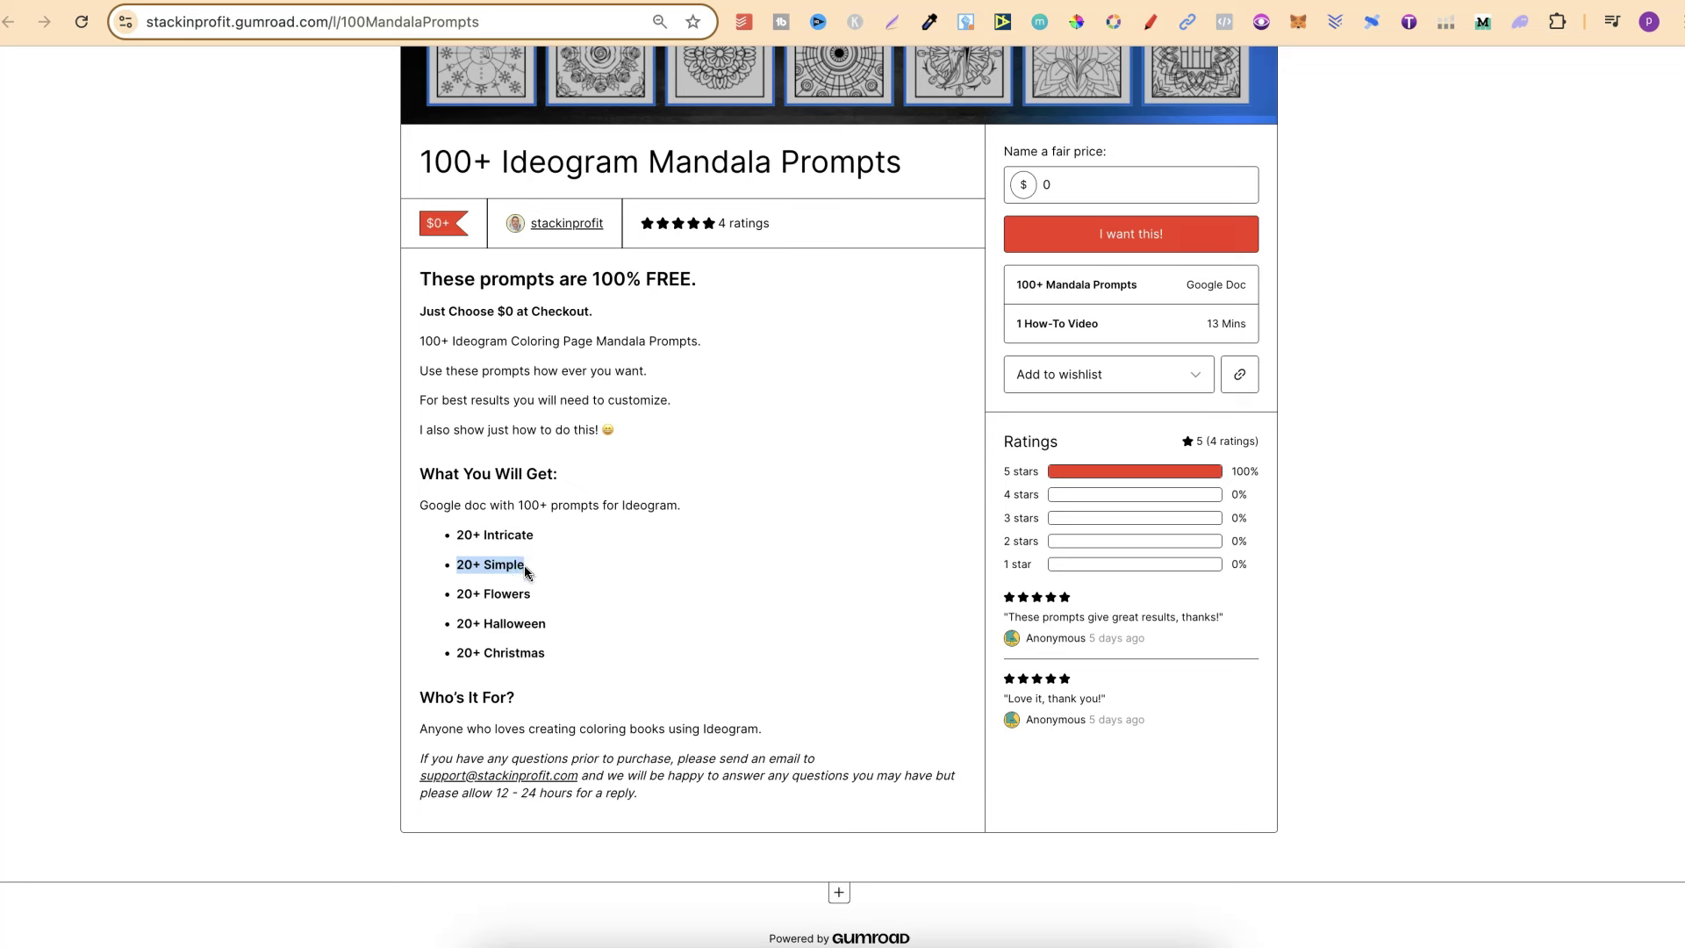
pyautogui.moveTo(464, 593); pyautogui.dragTo(535, 601)
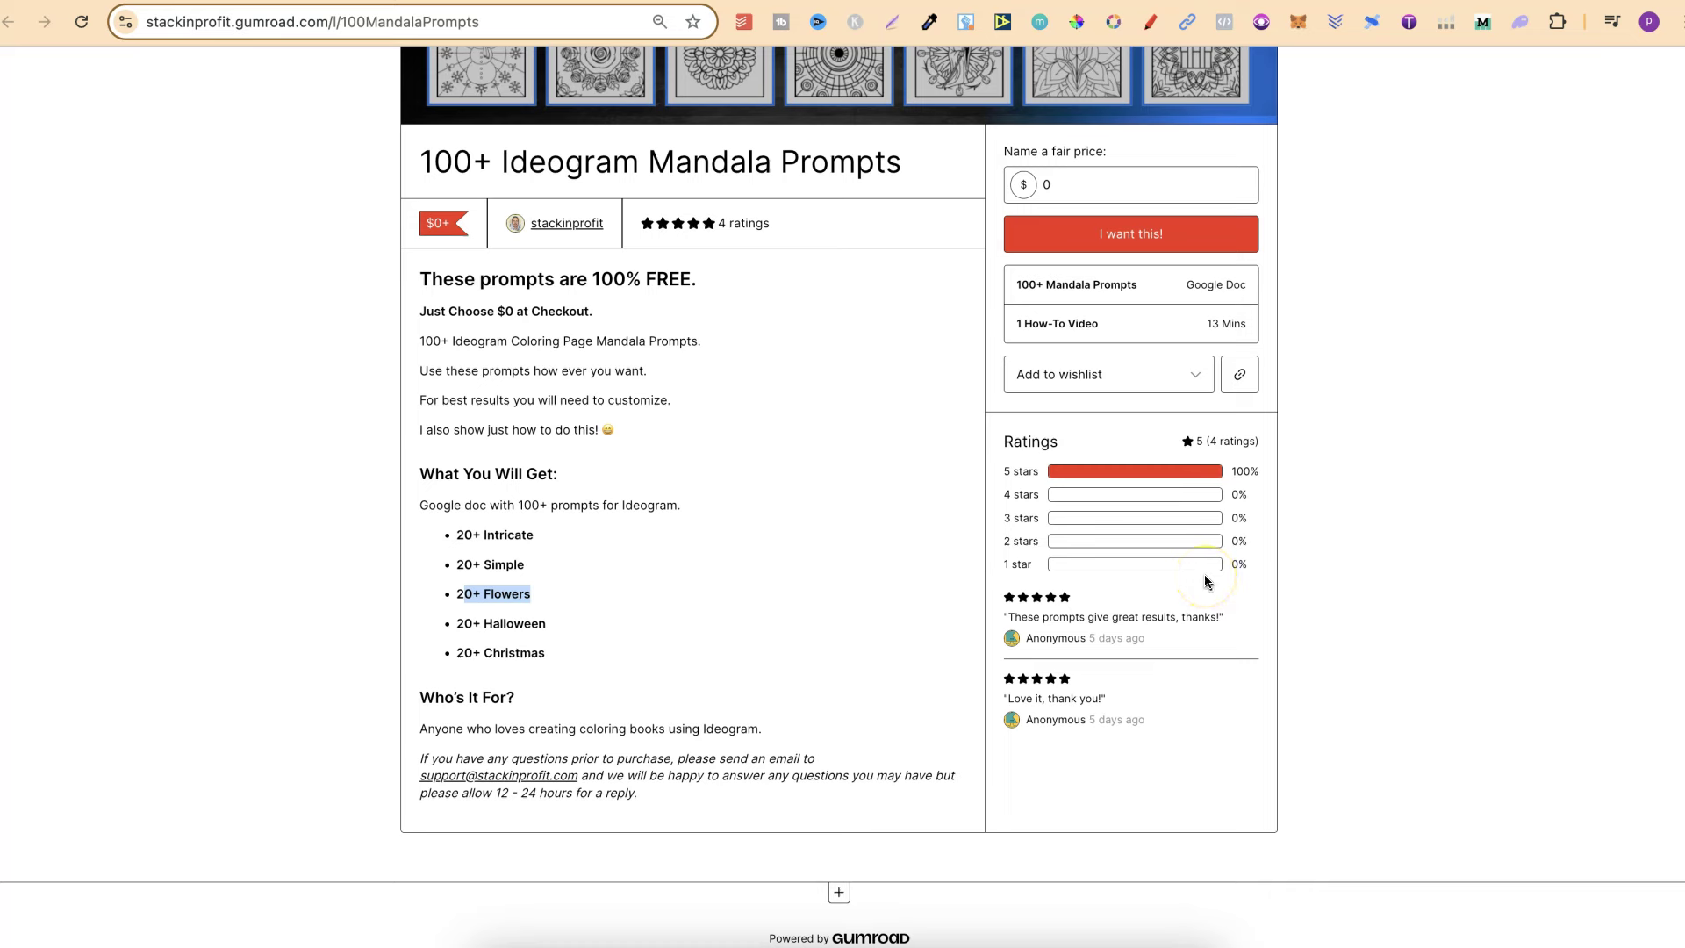
pyautogui.scroll(-1, 1330, 574)
pyautogui.click(1450, 567)
pyautogui.scroll(4, 1450, 568)
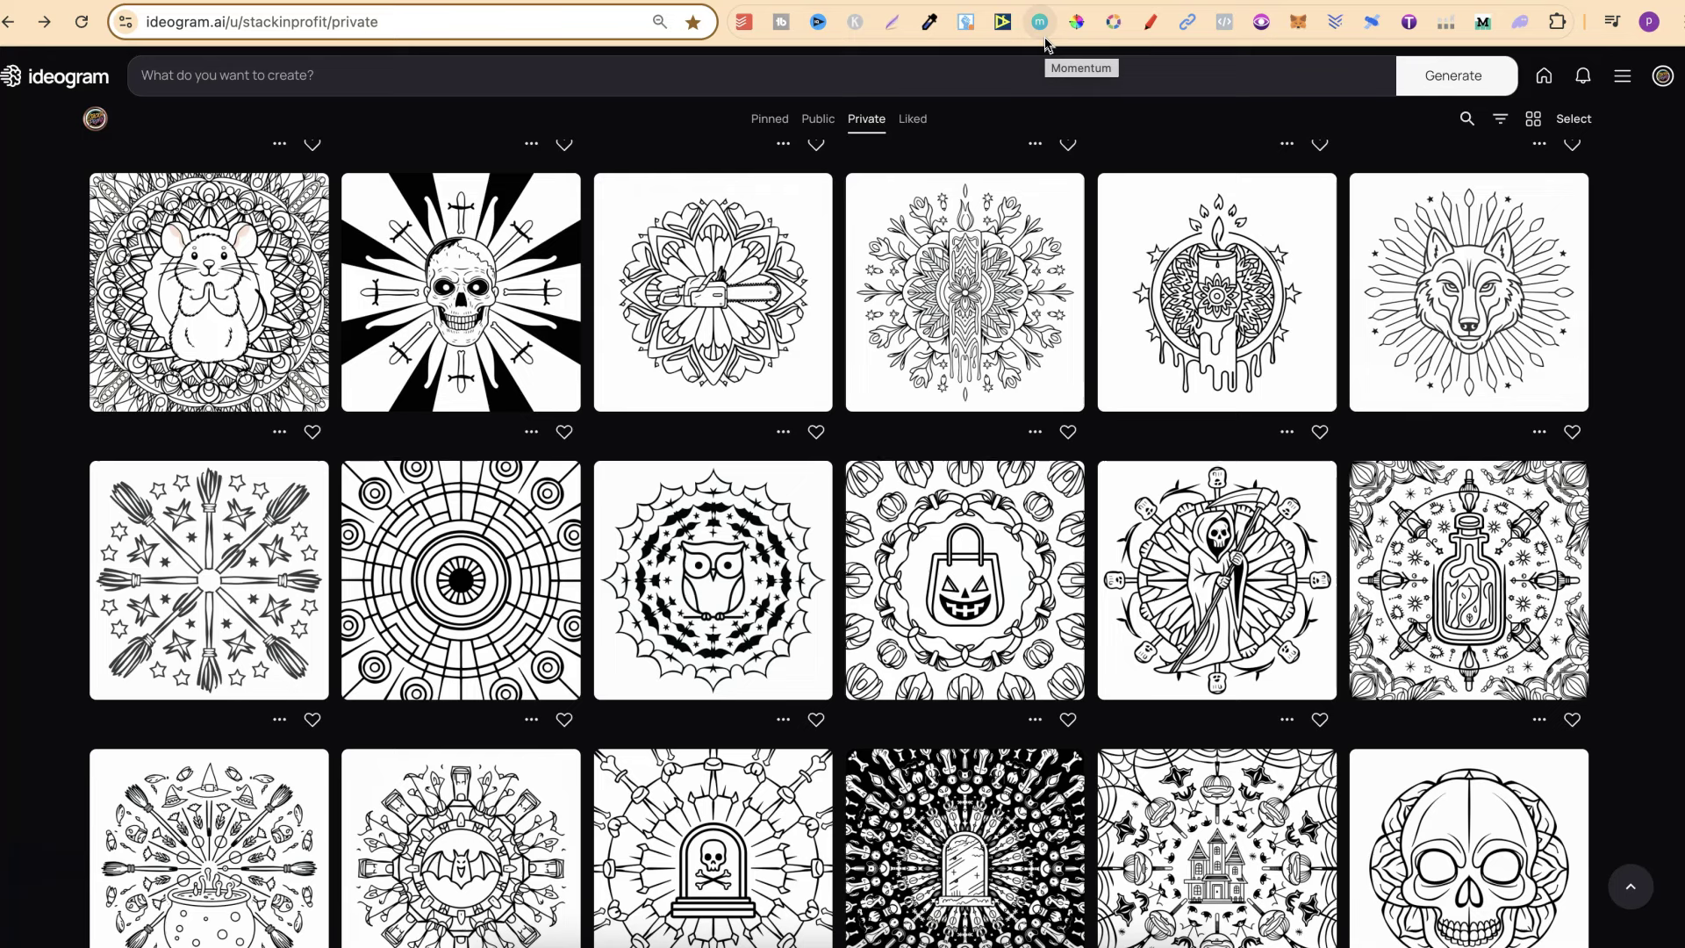
pyautogui.click(1627, 379)
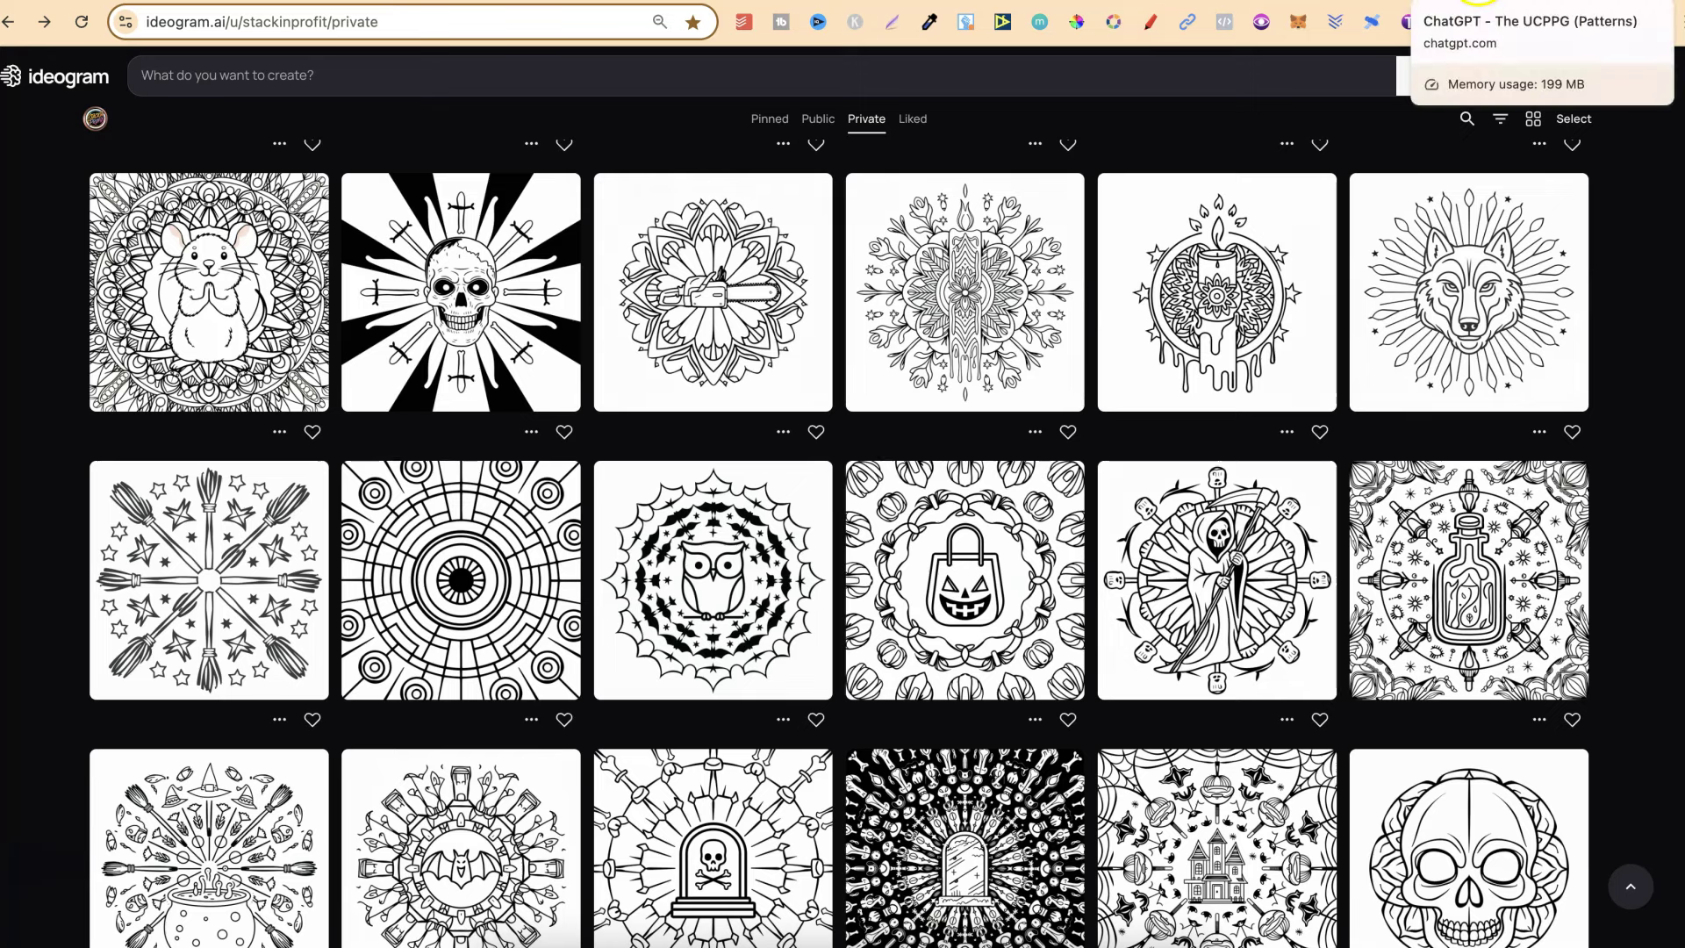
# Step: Switch to the ChatGPT tab showing The UCPPG (Patterns) custom GPT
pyautogui.click(1481, 1)
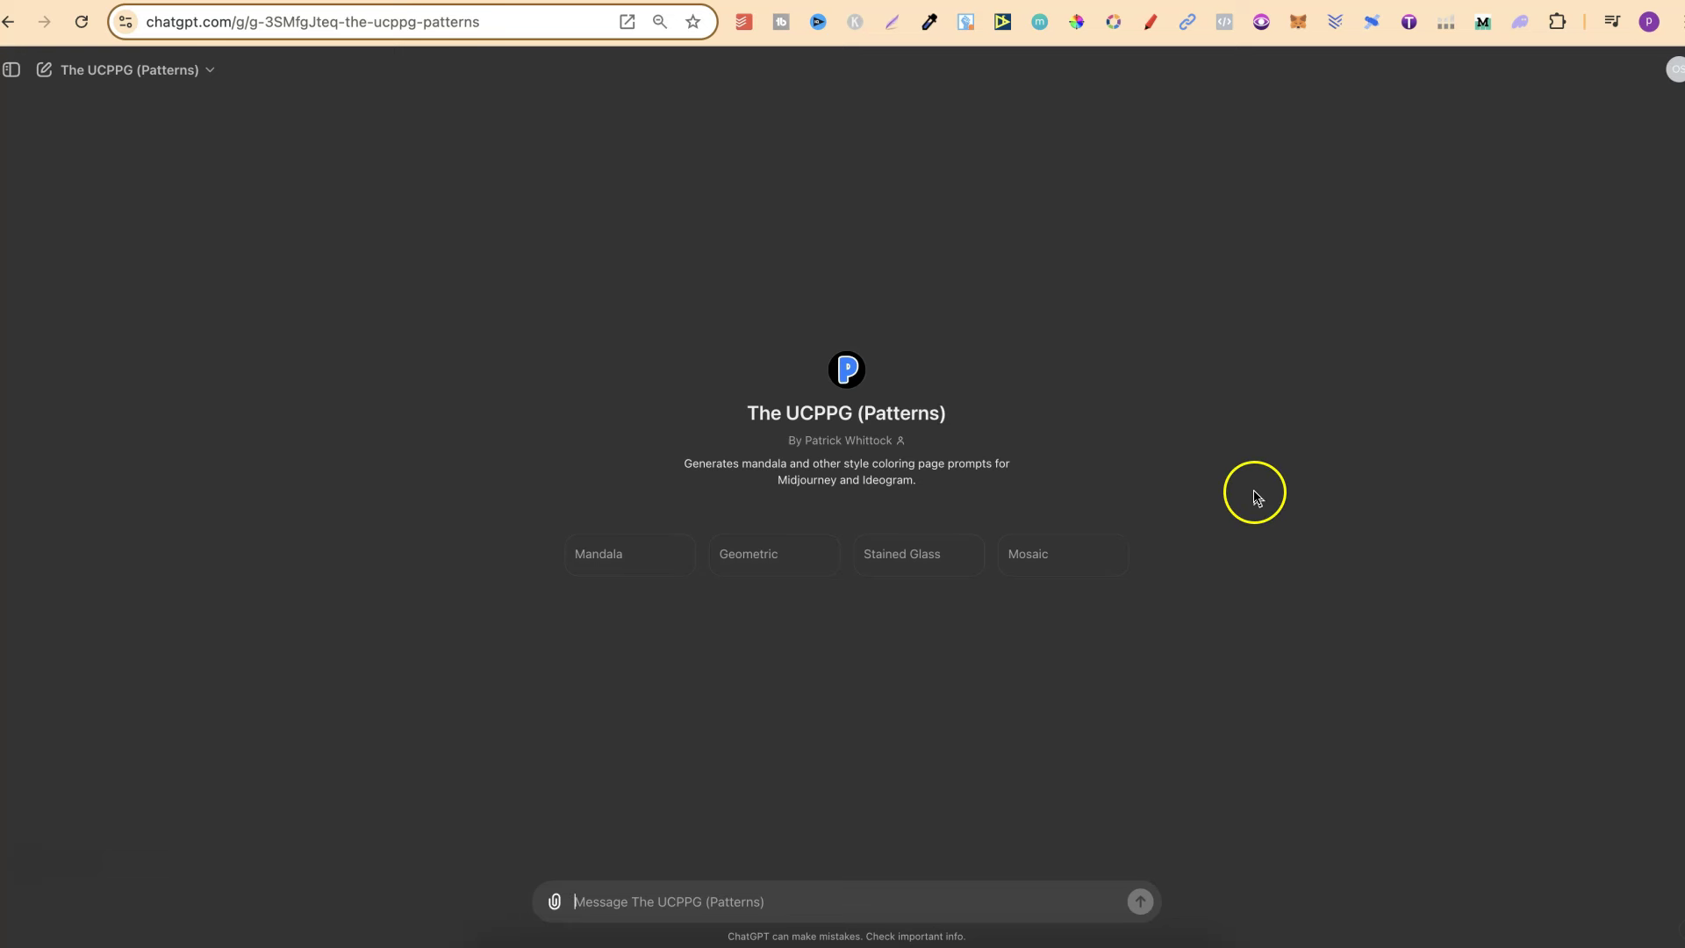
# Step: Bring up the Ultimate Coloring Page Prompt Generator V2 listing and highlight its August 2nd date
pyautogui.click(1472, 2)
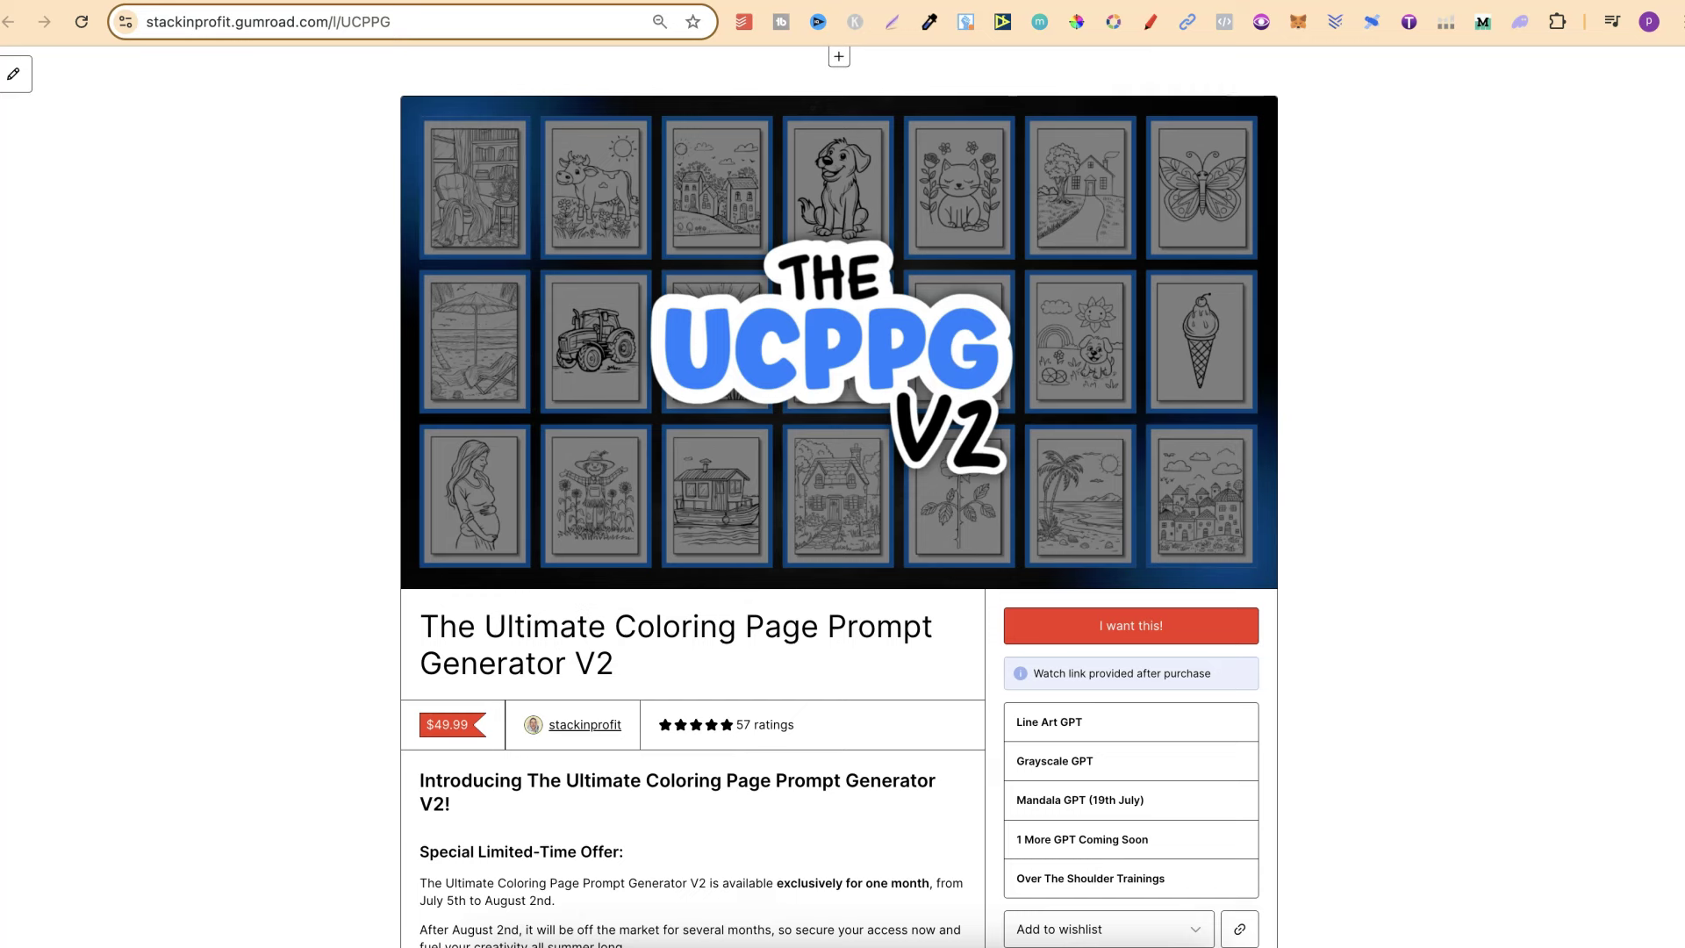
pyautogui.scroll(-1, 1471, 397)
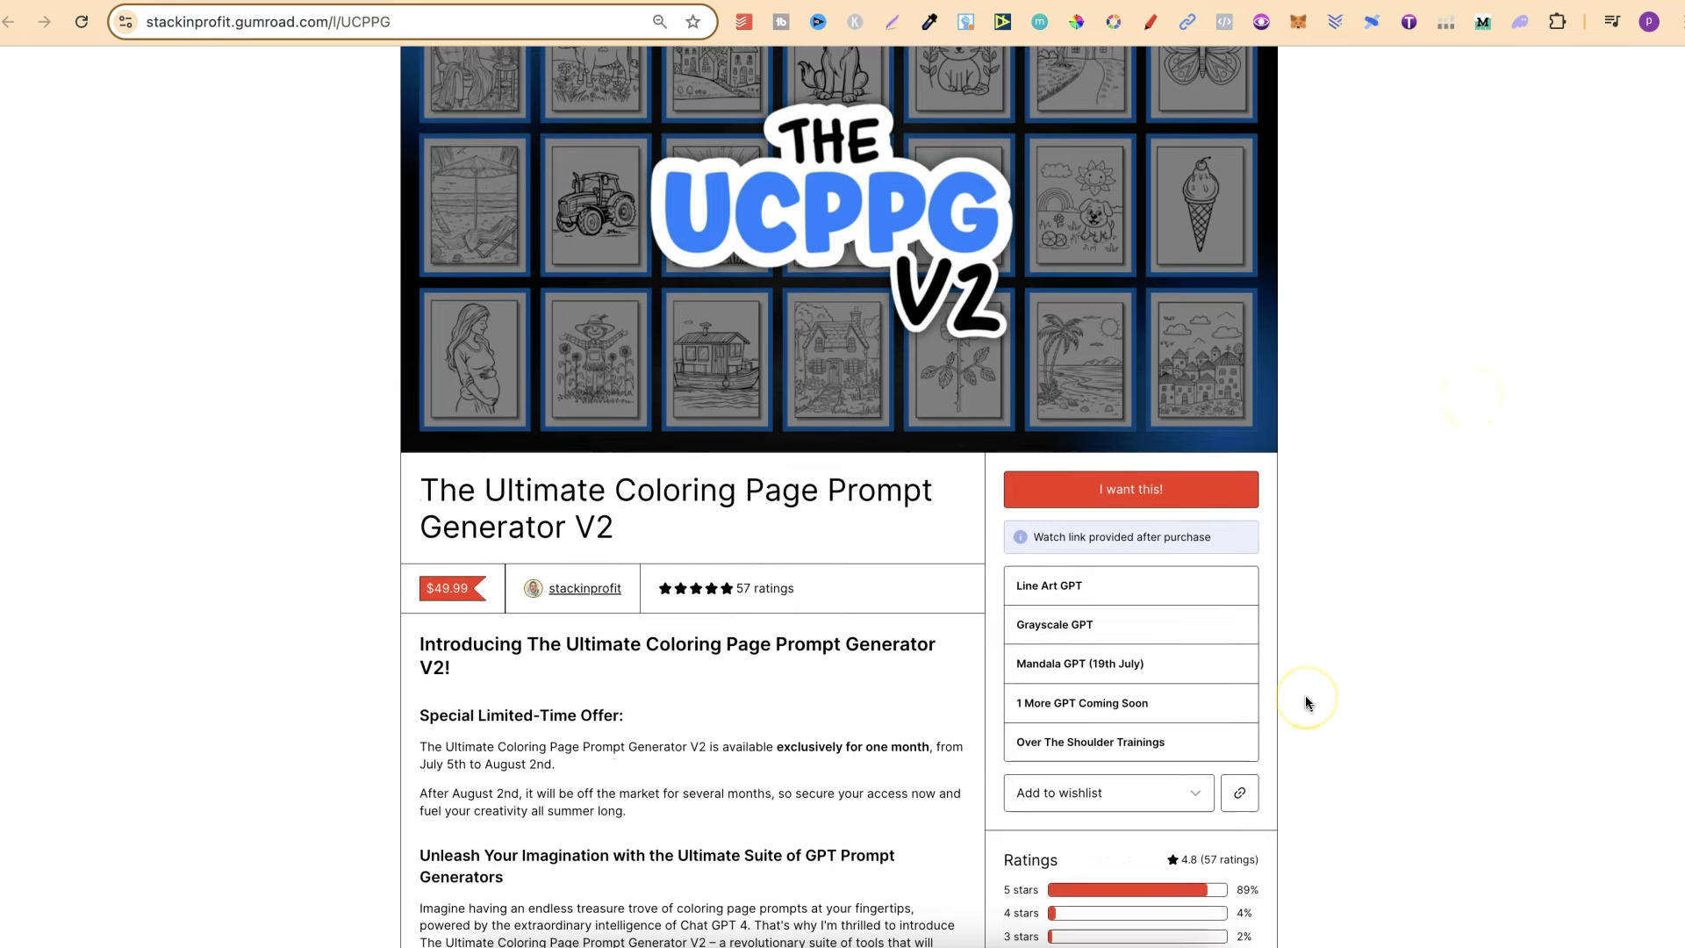
pyautogui.scroll(-2, 1305, 702)
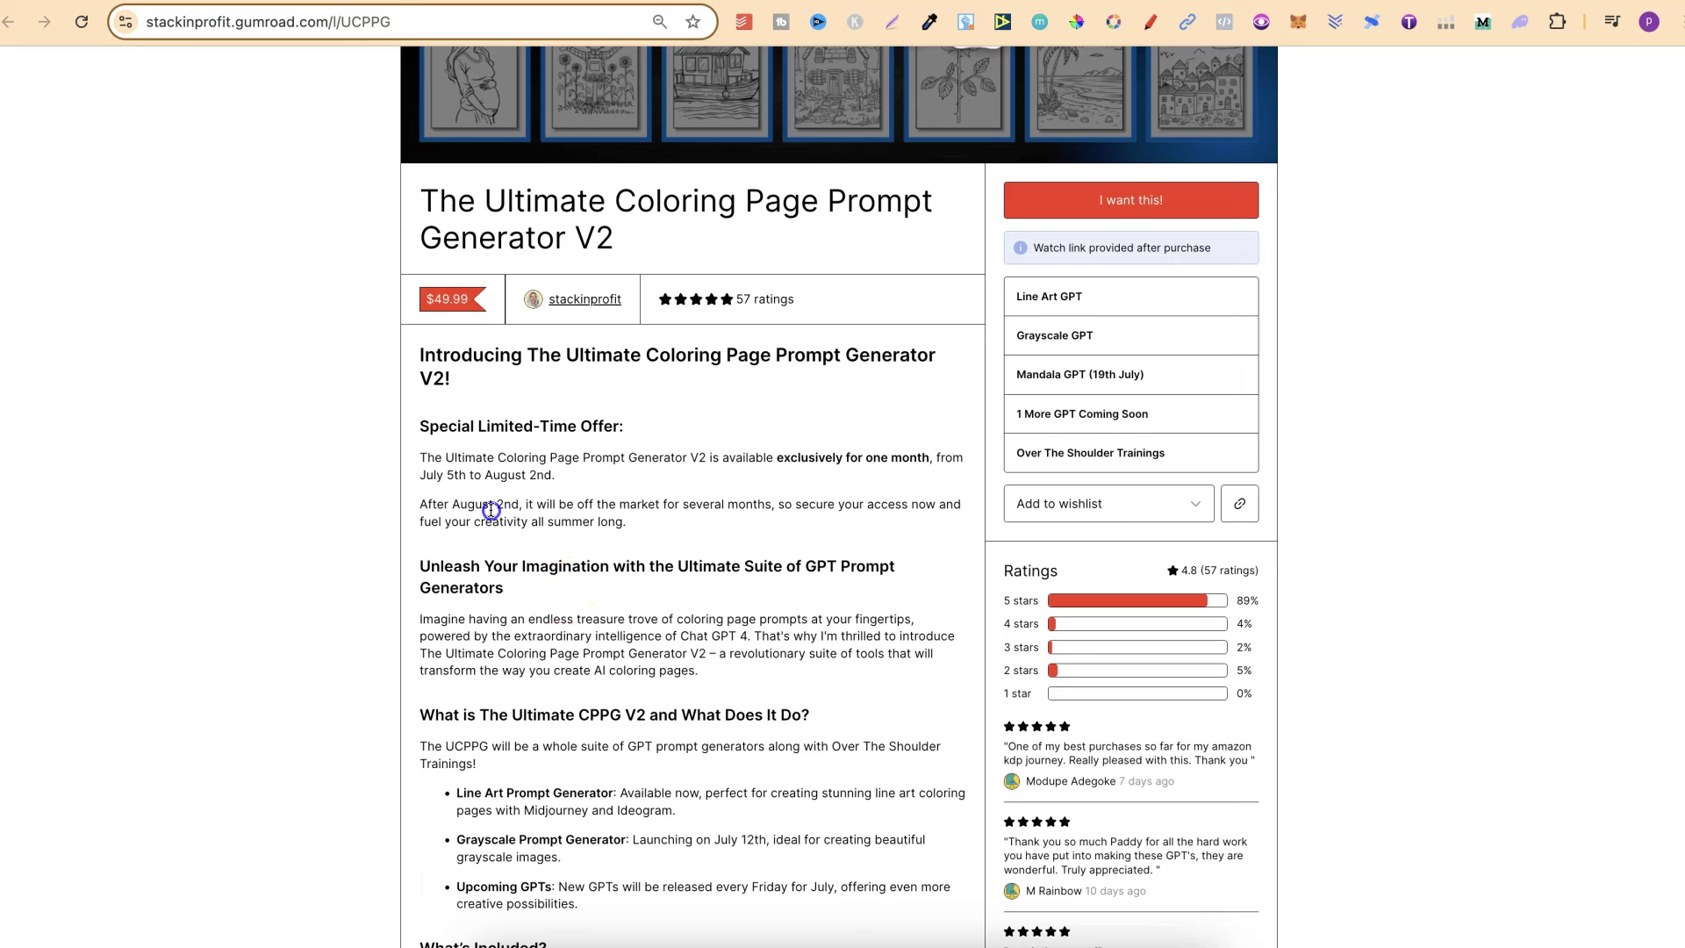
pyautogui.moveTo(493, 513); pyautogui.dragTo(519, 510)
pyautogui.moveTo(519, 511); pyautogui.dragTo(524, 510)
pyautogui.click(683, 487)
# Step: Highlight the Line Art and Mandala GPT (19th July) items, then return to the Ideogram gallery
pyautogui.moveTo(1015, 295)
pyautogui.mouseDown()
pyautogui.moveTo(1091, 299)
pyautogui.moveTo(1098, 337)
pyautogui.mouseUp()
pyautogui.moveTo(1016, 374)
pyautogui.mouseDown()
pyautogui.moveTo(1150, 374)
pyautogui.moveTo(1010, 415)
pyautogui.mouseUp()
pyautogui.click(1157, 418)
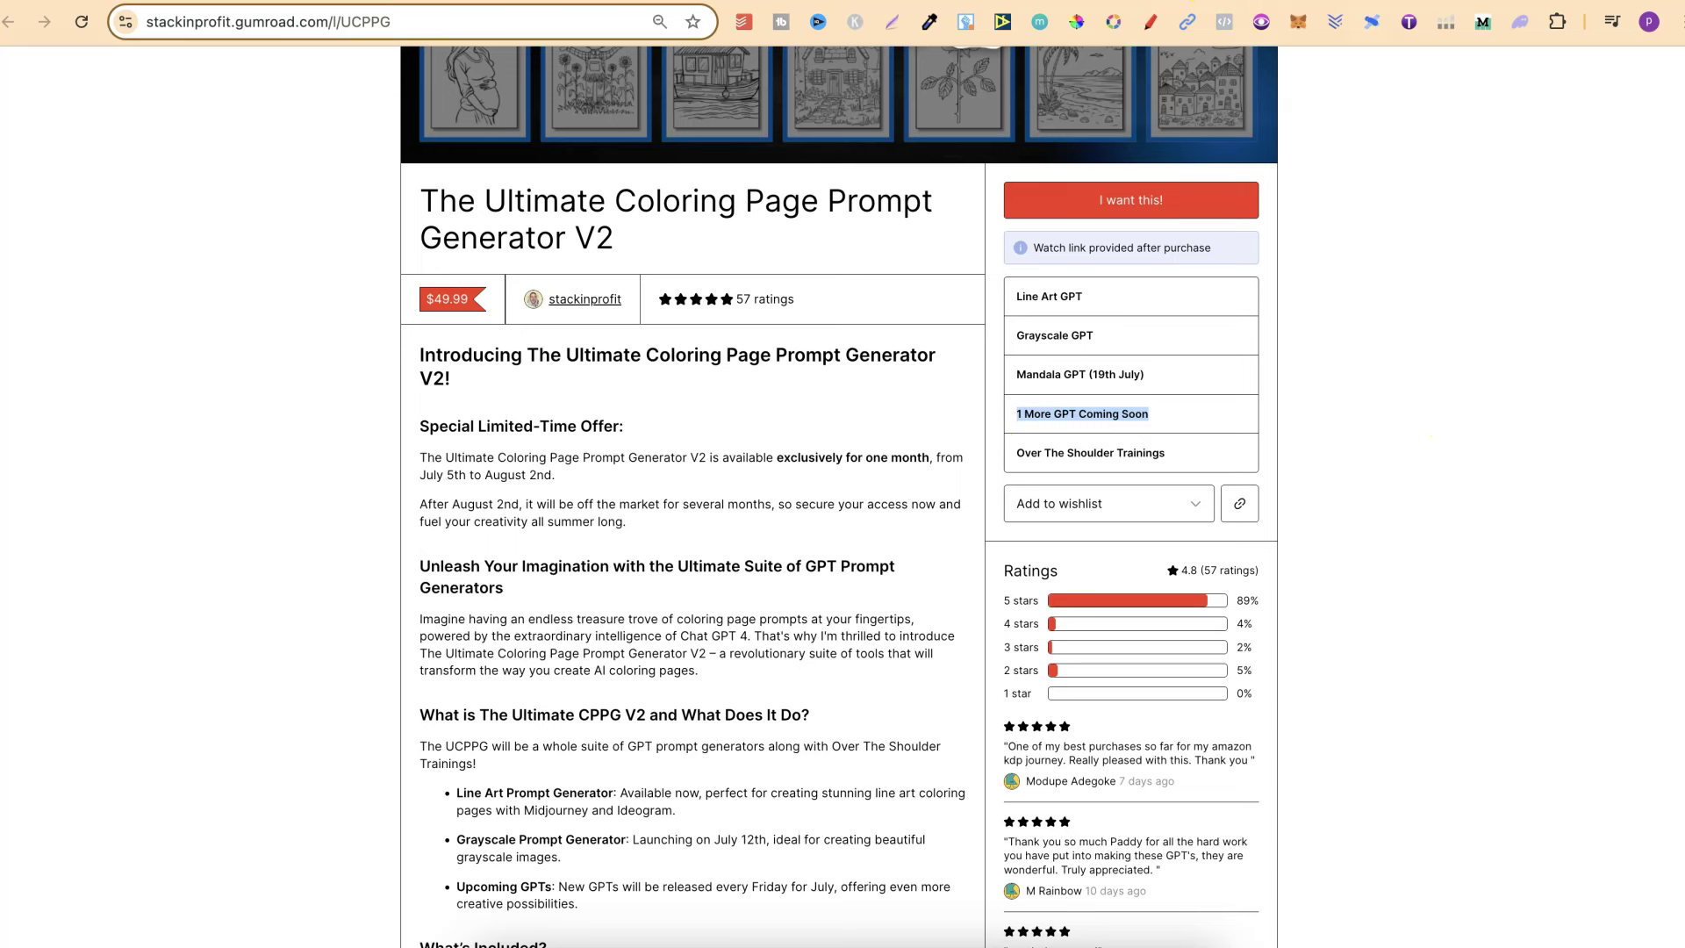
pyautogui.click(1184, 0)
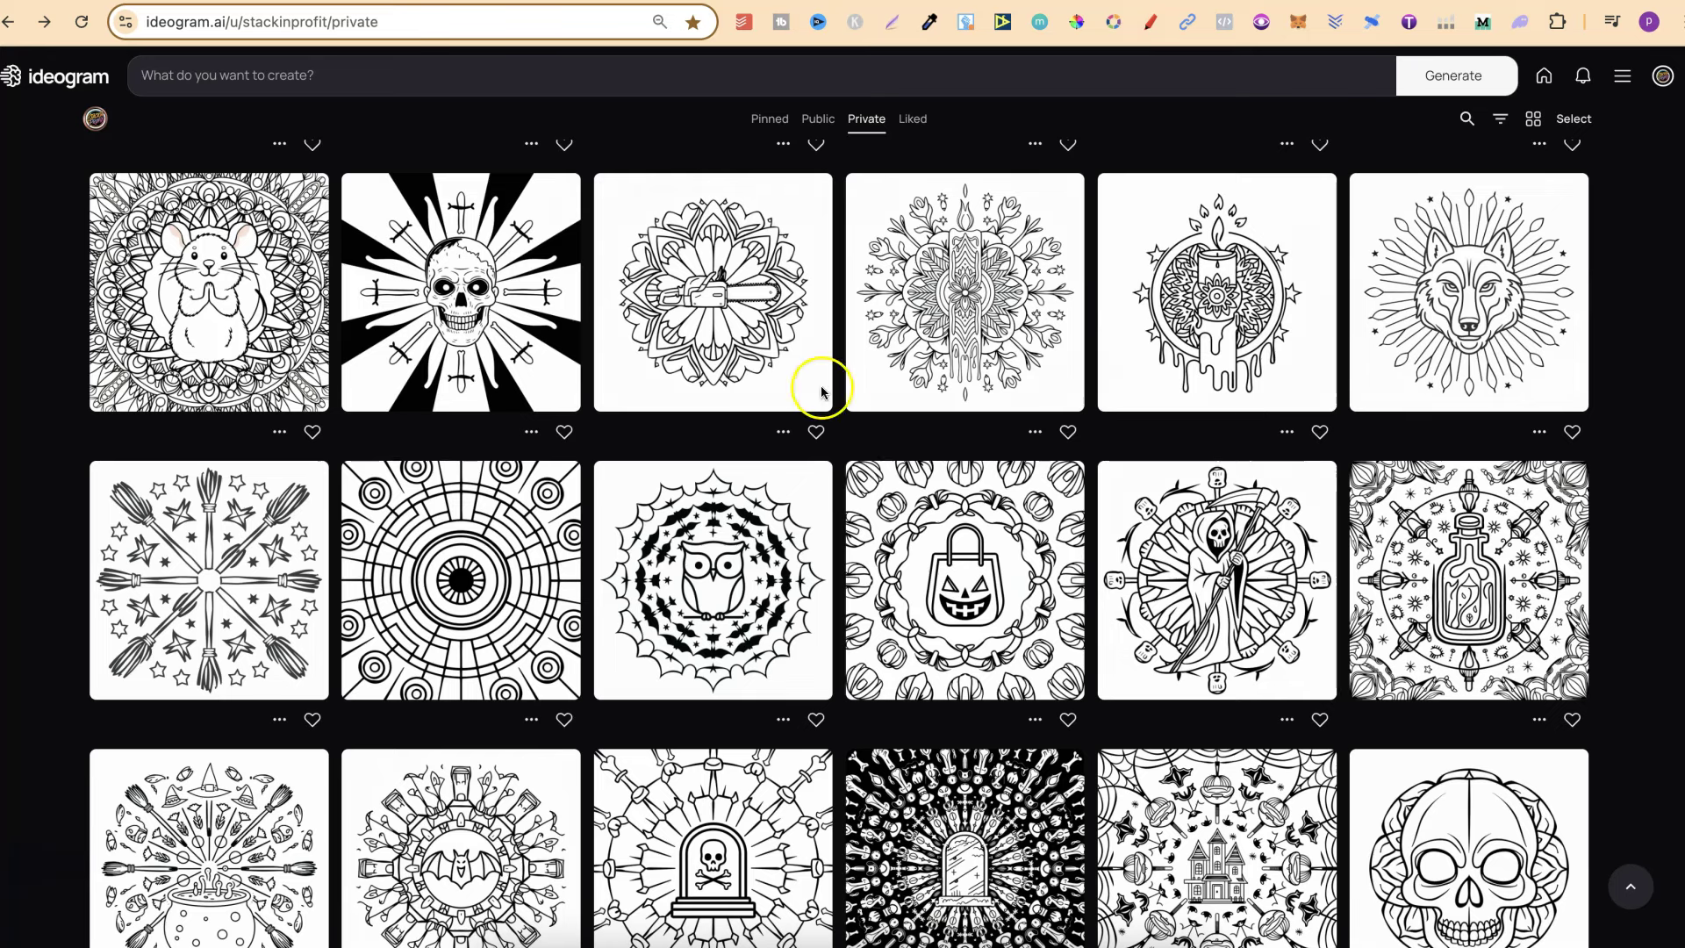
pyautogui.scroll(-3, 1665, 618)
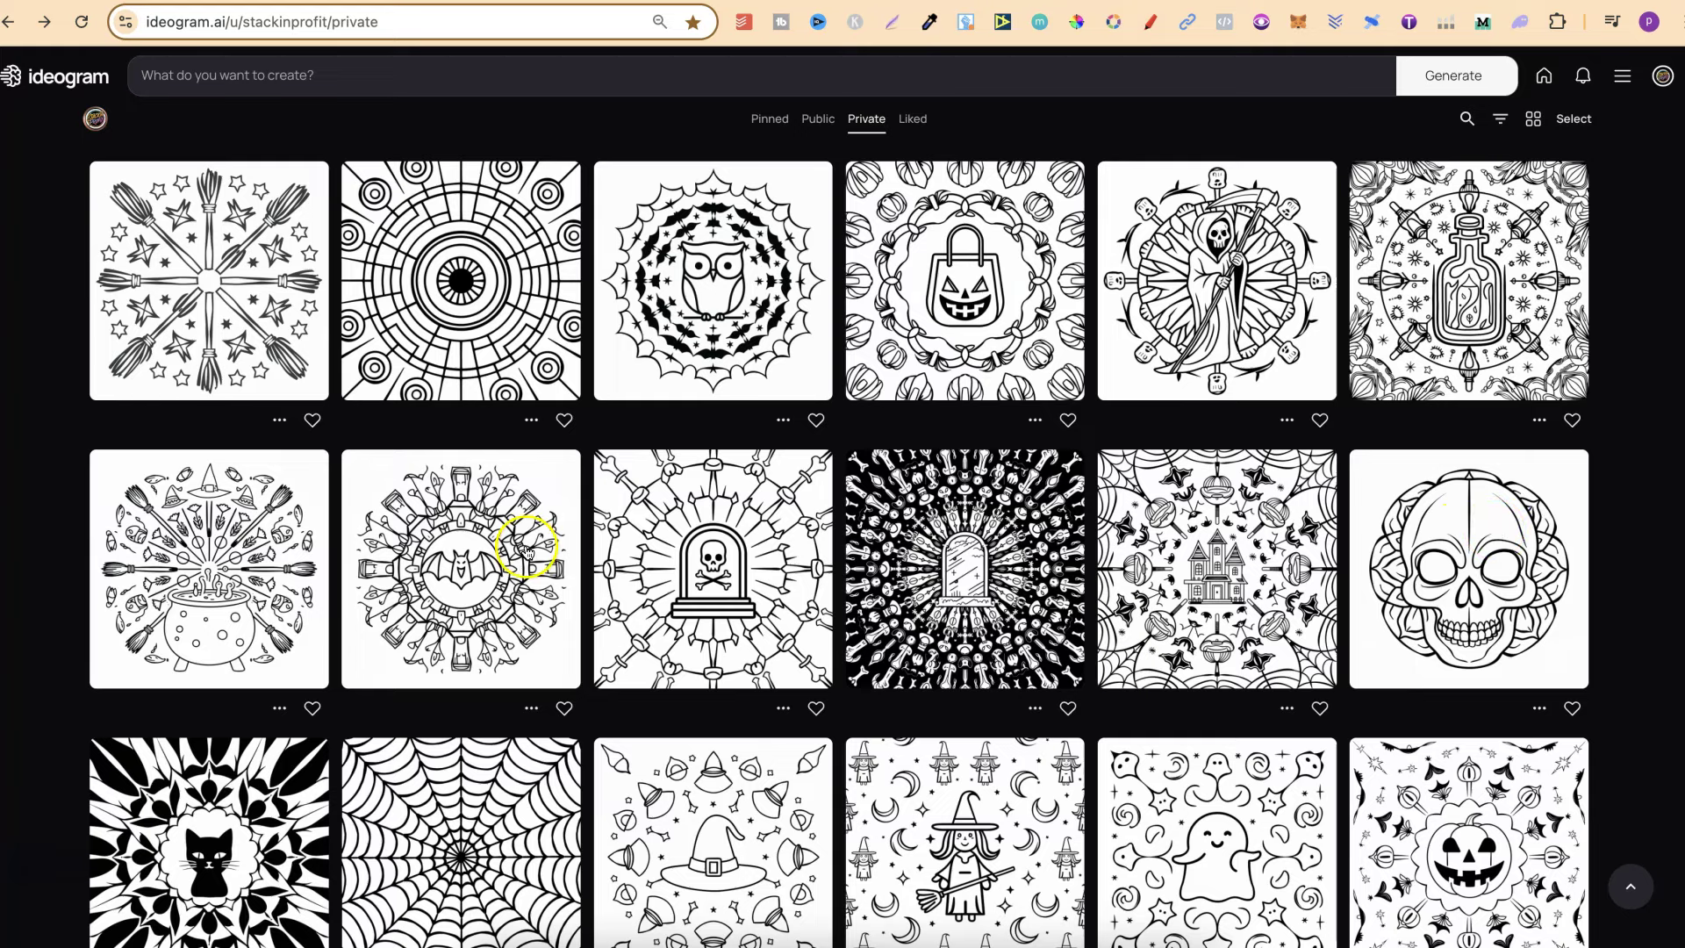
pyautogui.scroll(-3, 1673, 671)
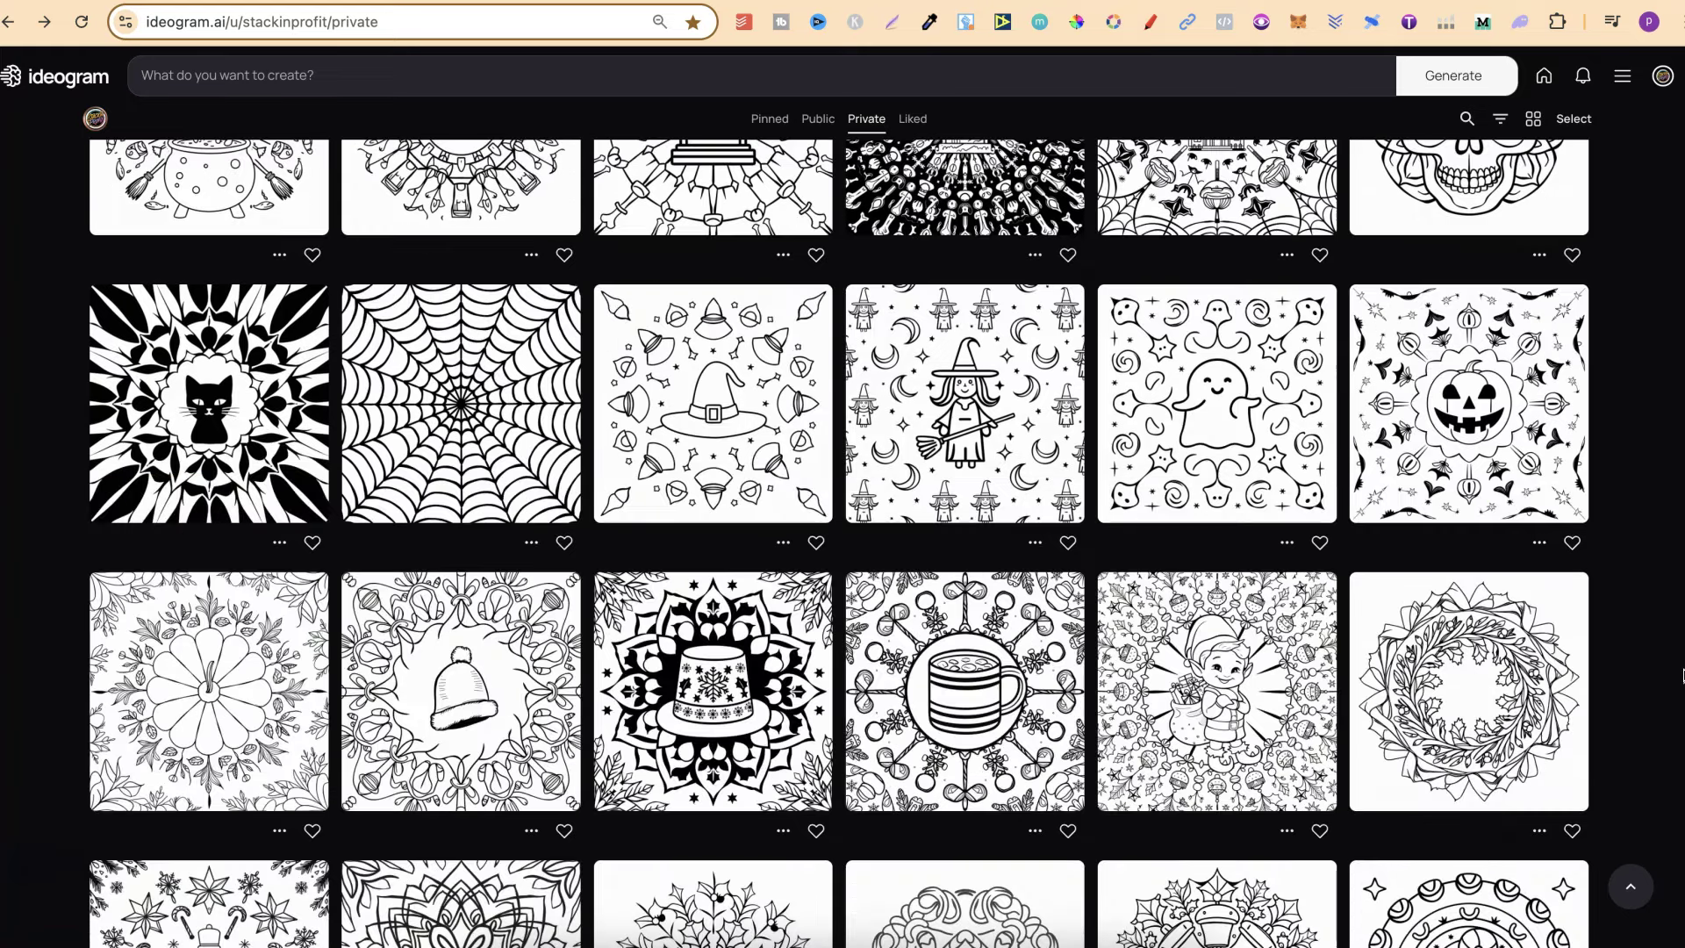
pyautogui.scroll(-1, 1682, 674)
pyautogui.scroll(-2, 1682, 676)
pyautogui.scroll(1, 1680, 675)
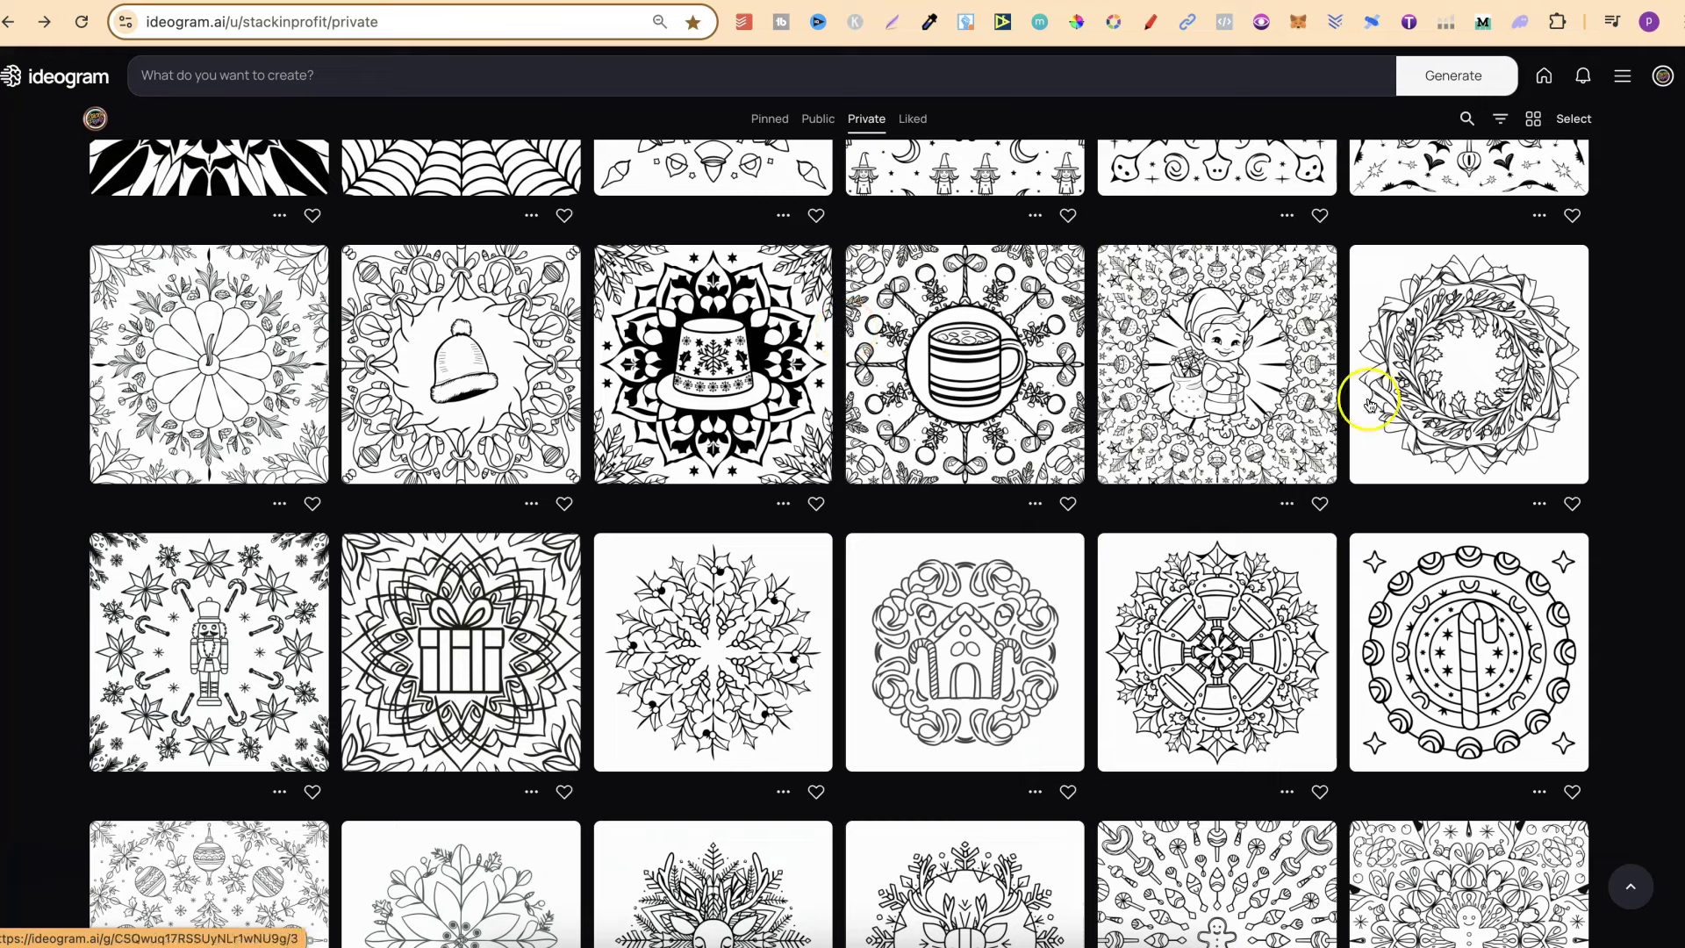
pyautogui.scroll(-1, 1645, 841)
pyautogui.scroll(-2, 1646, 849)
pyautogui.scroll(-1, 1644, 848)
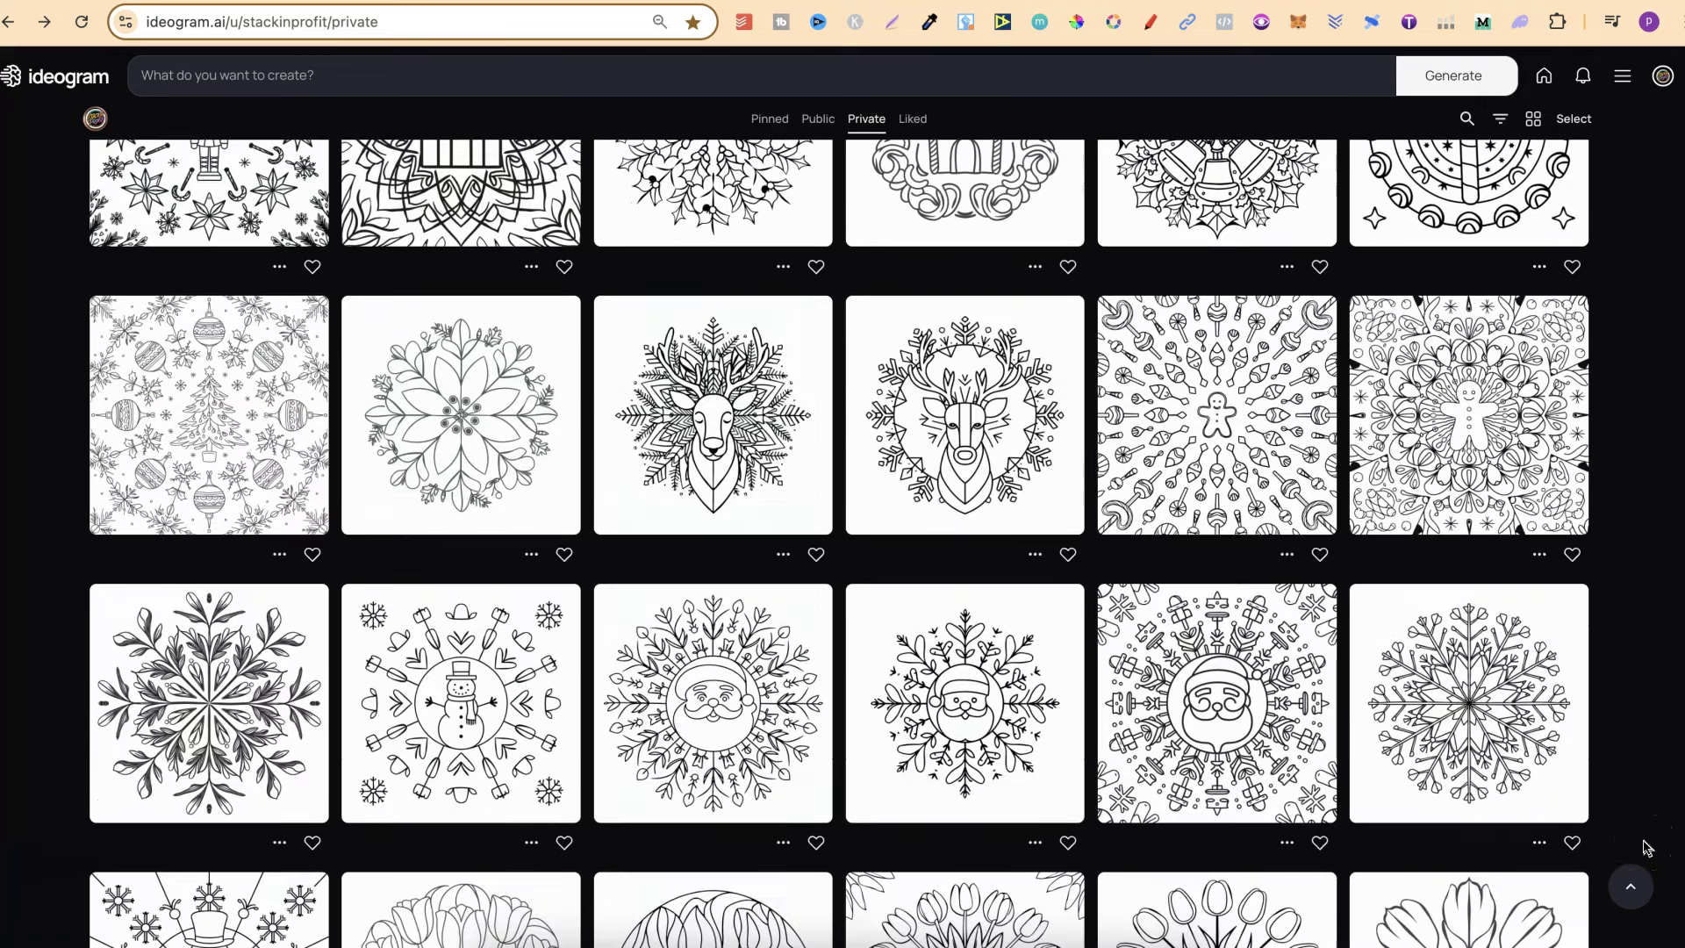
pyautogui.scroll(-1, 1645, 848)
pyautogui.scroll(-1, 1645, 848)
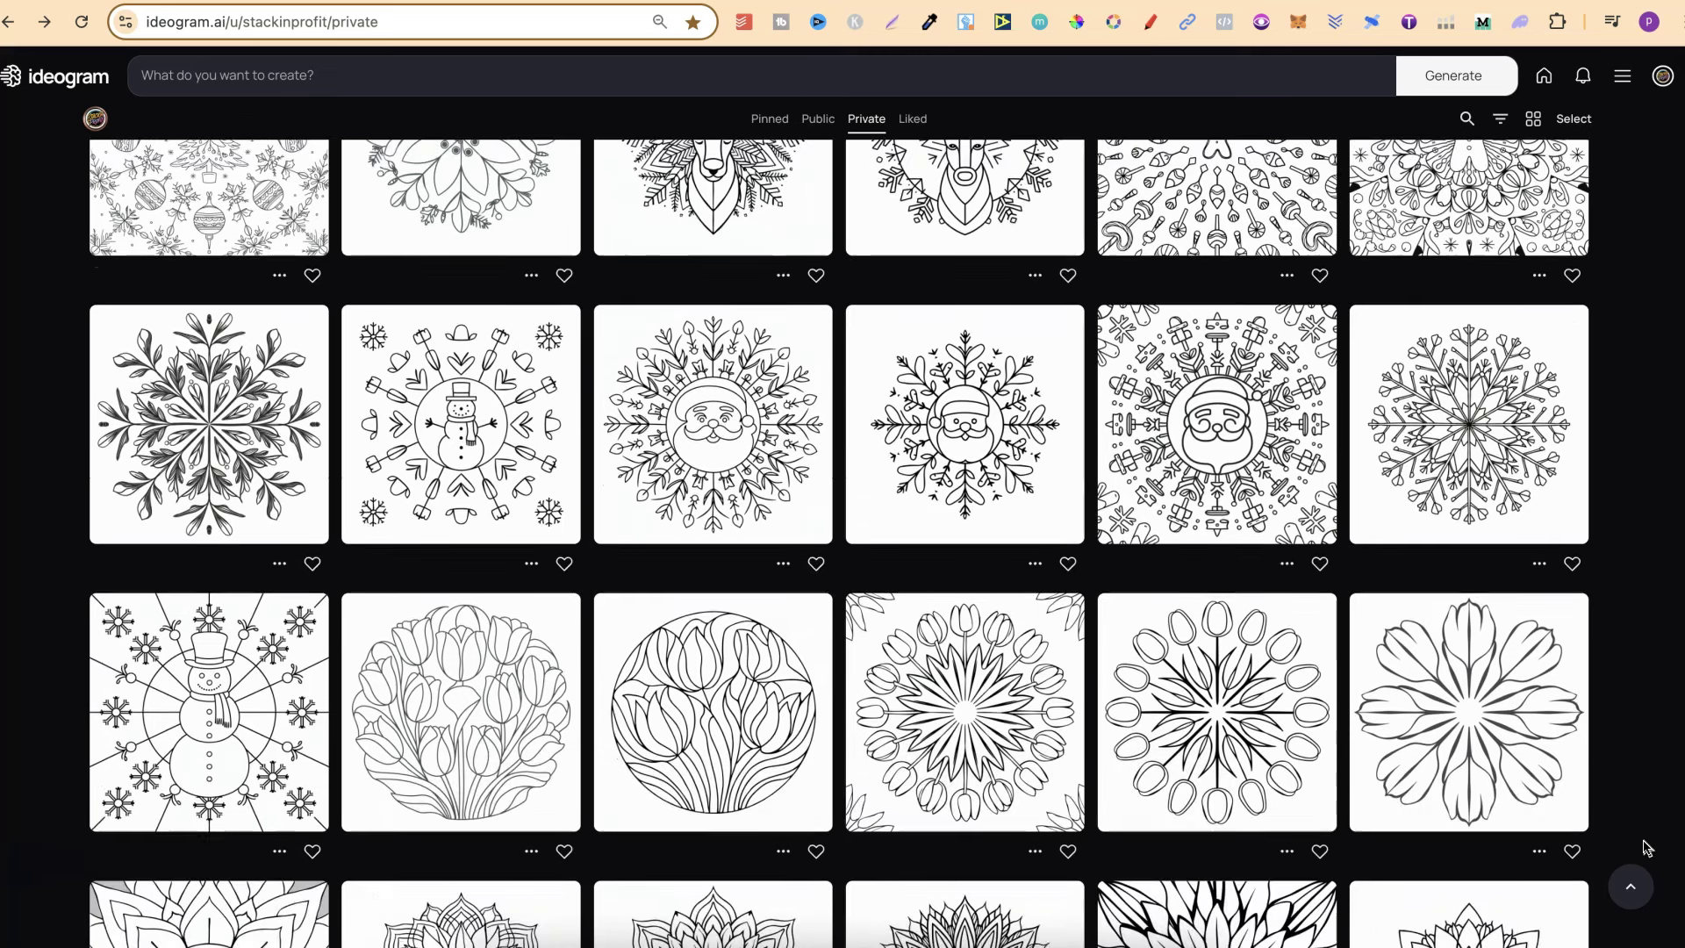
pyautogui.scroll(-1, 1053, 593)
pyautogui.scroll(1, 471, 471)
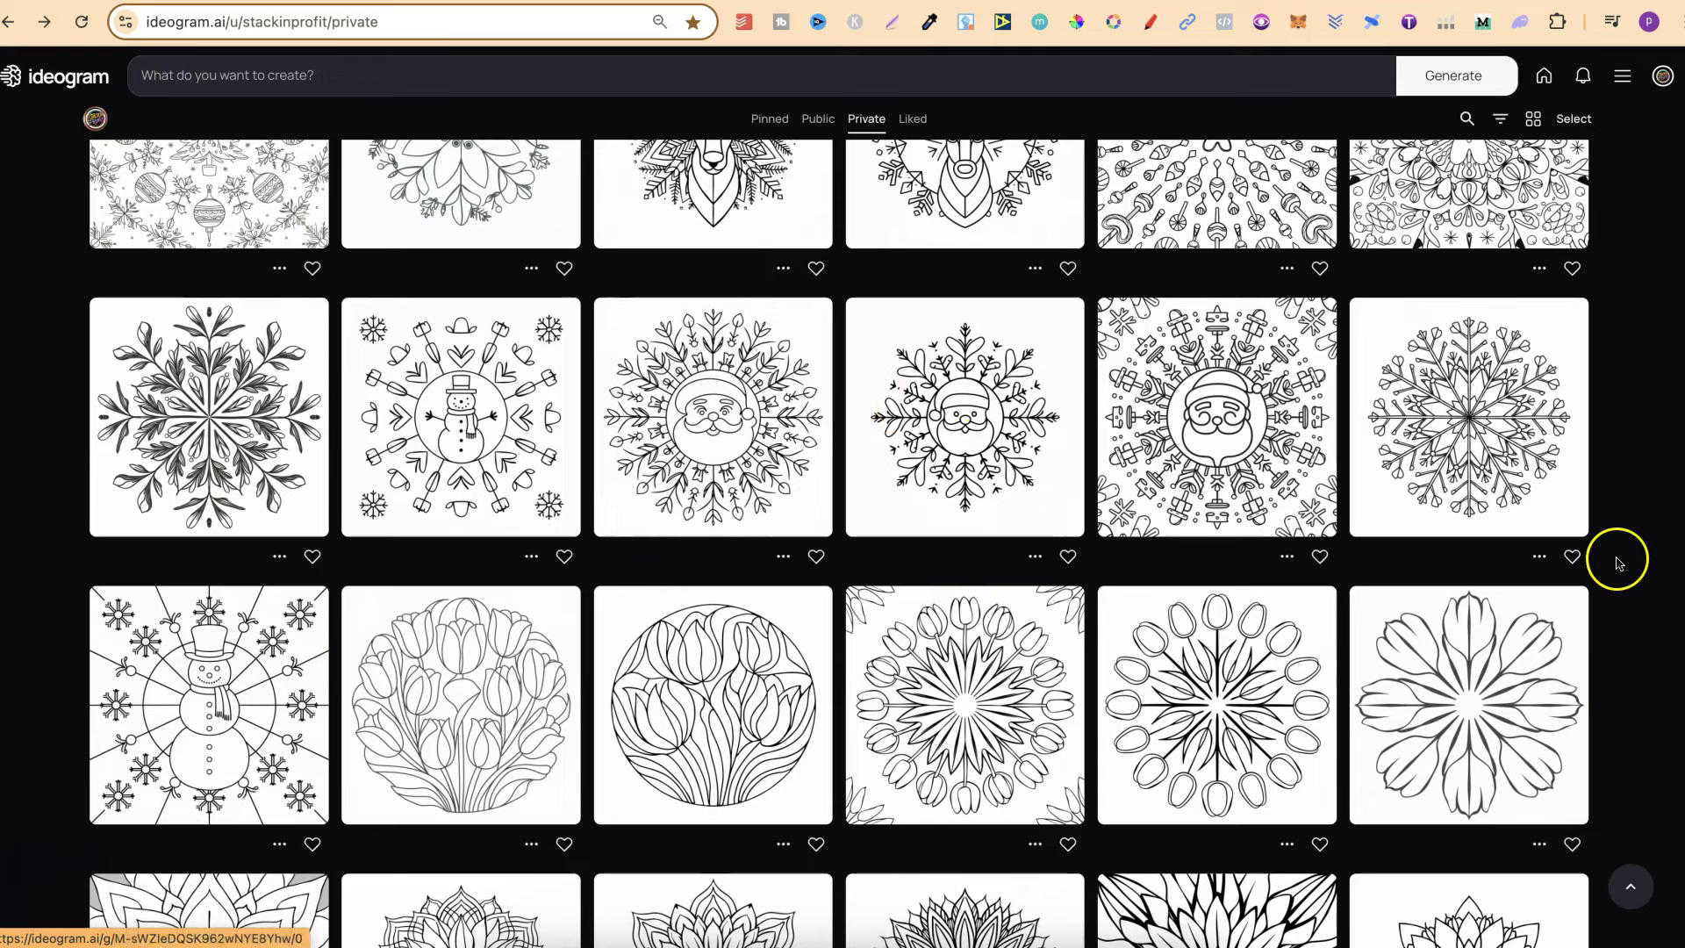
pyautogui.scroll(-2, 1632, 636)
pyautogui.scroll(-1, 1631, 641)
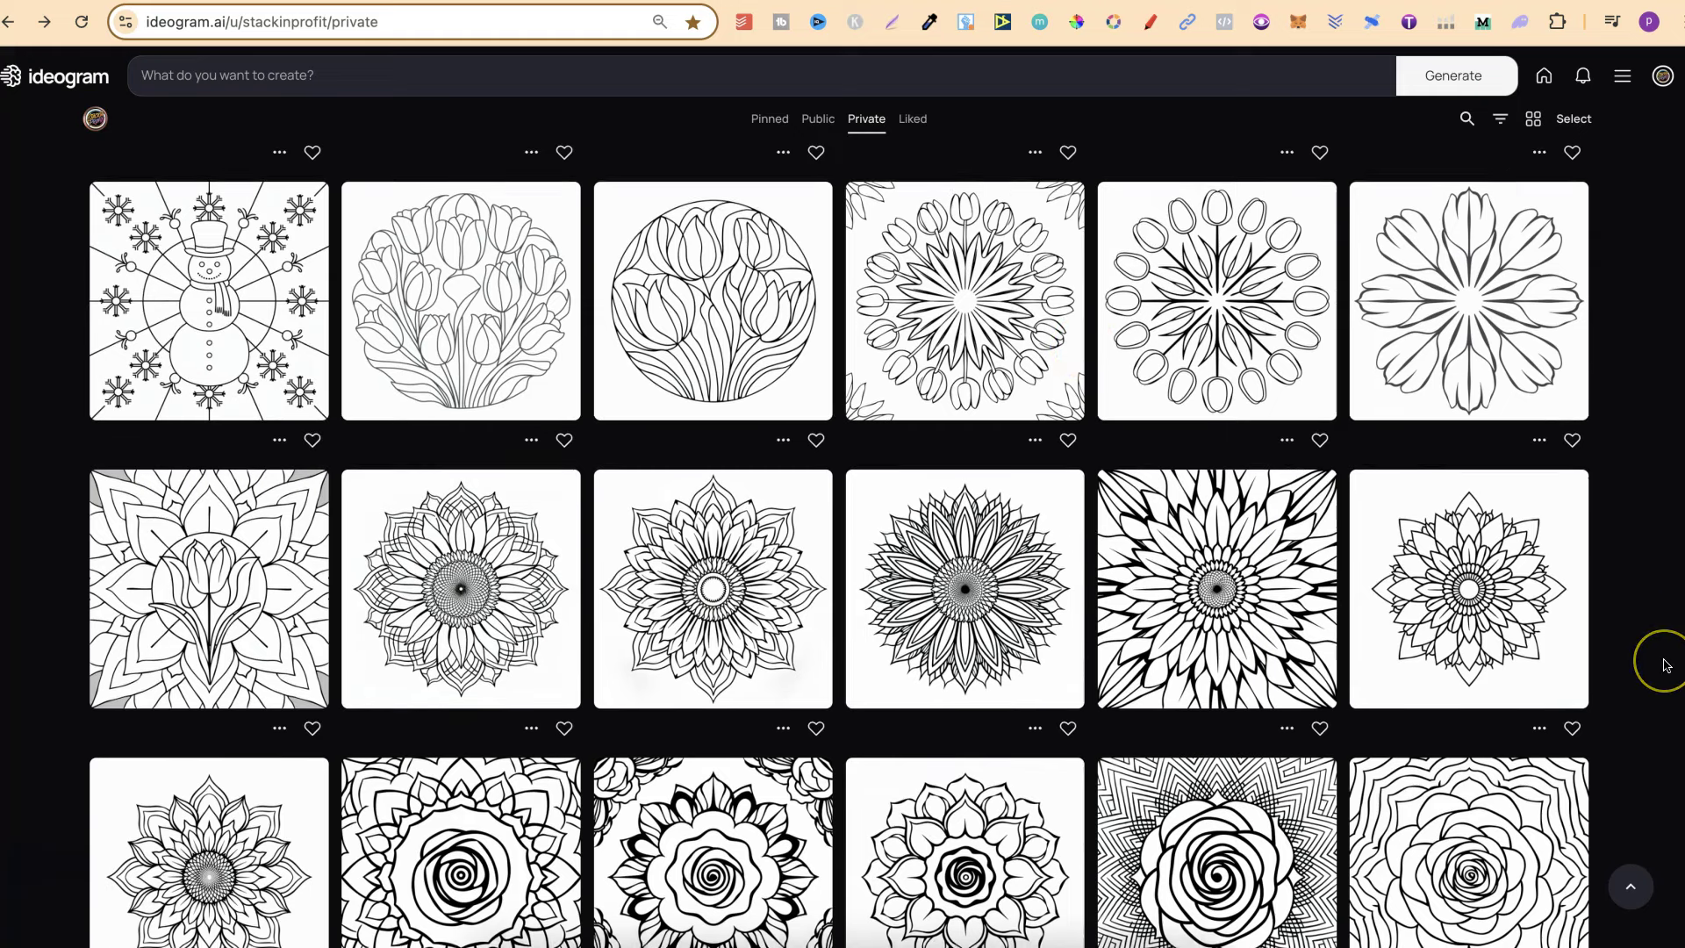
pyautogui.scroll(-1, 1660, 662)
pyautogui.scroll(1, 1666, 667)
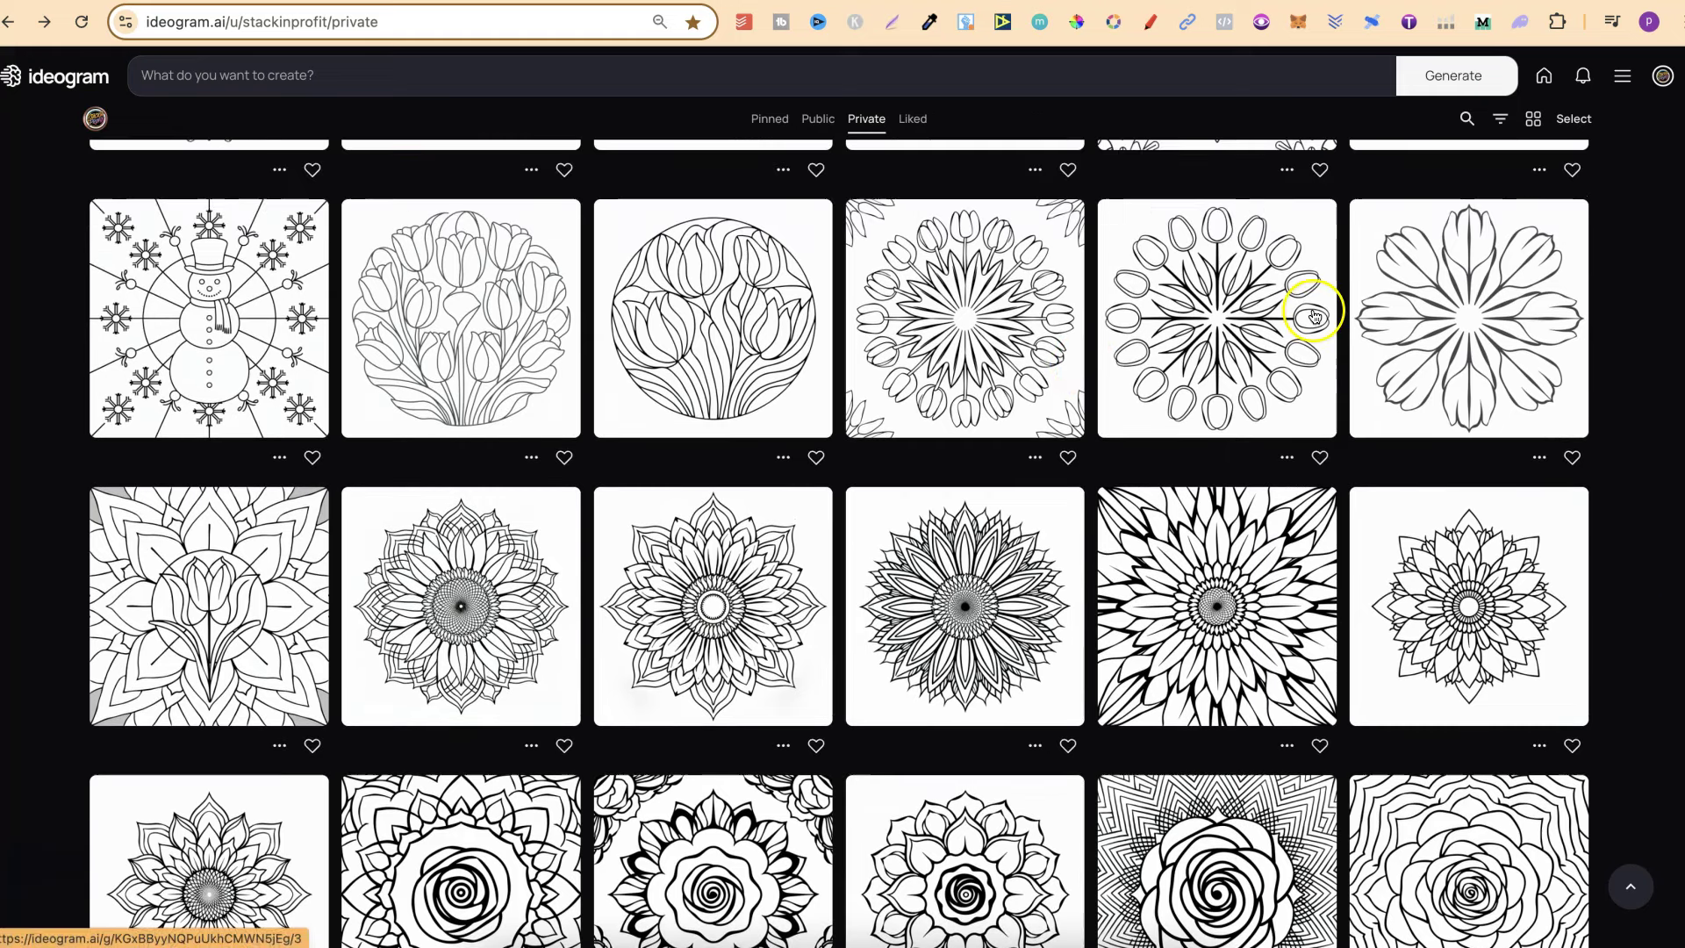
pyautogui.scroll(-2, 1572, 613)
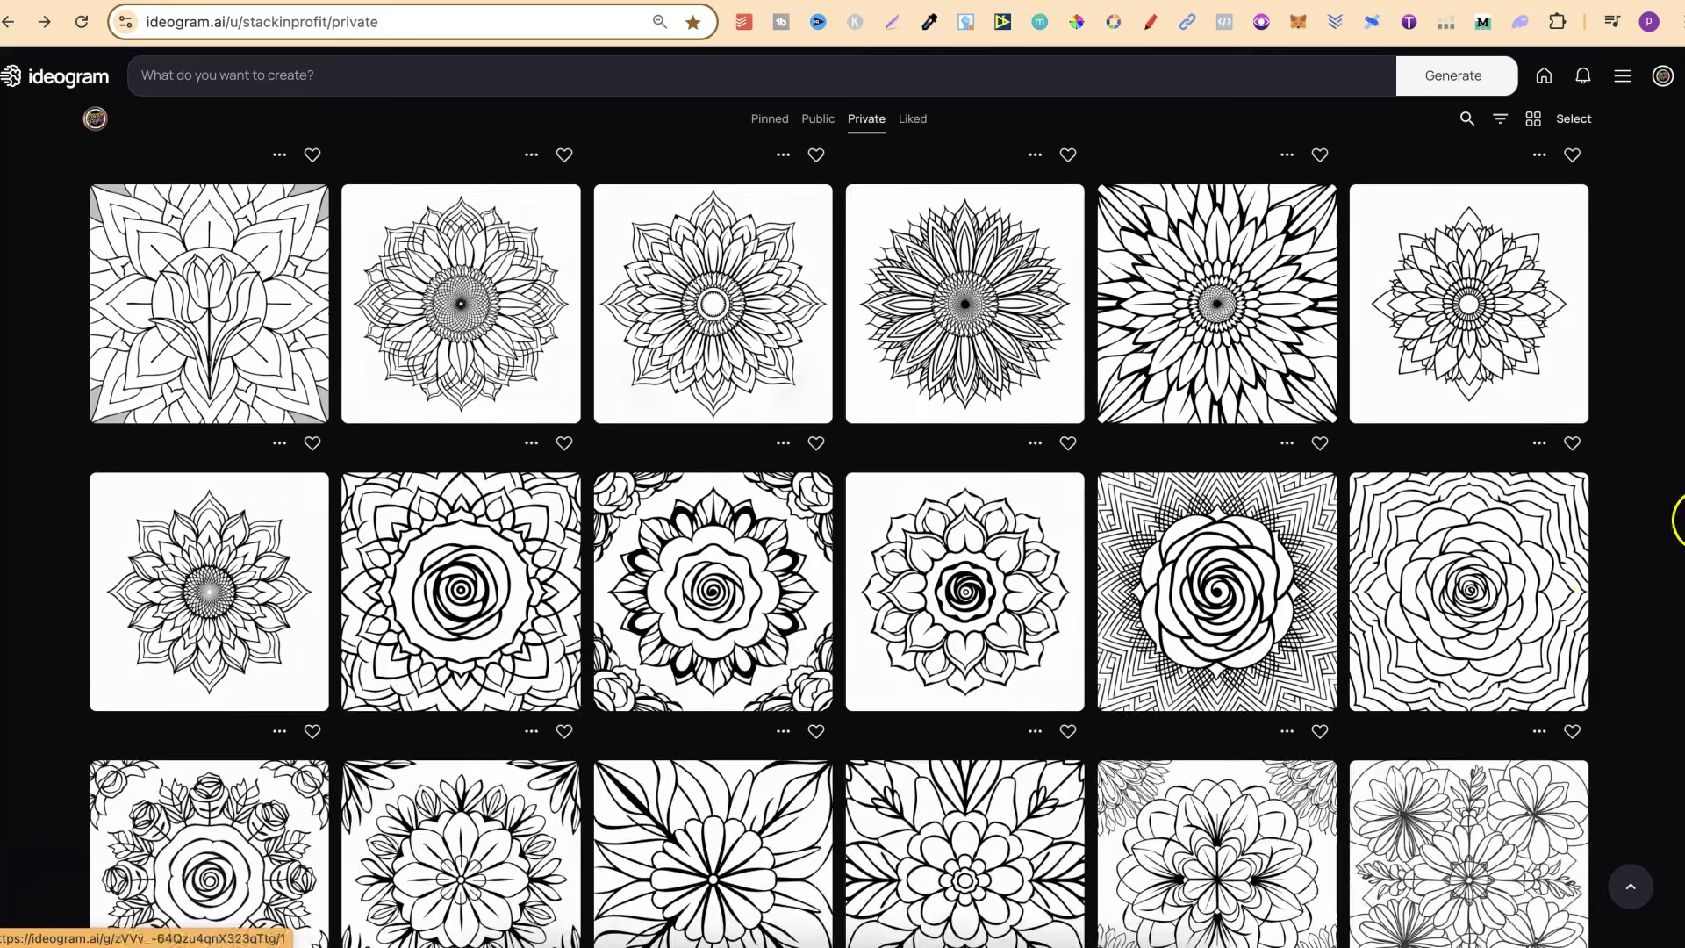
pyautogui.scroll(-3, 1633, 580)
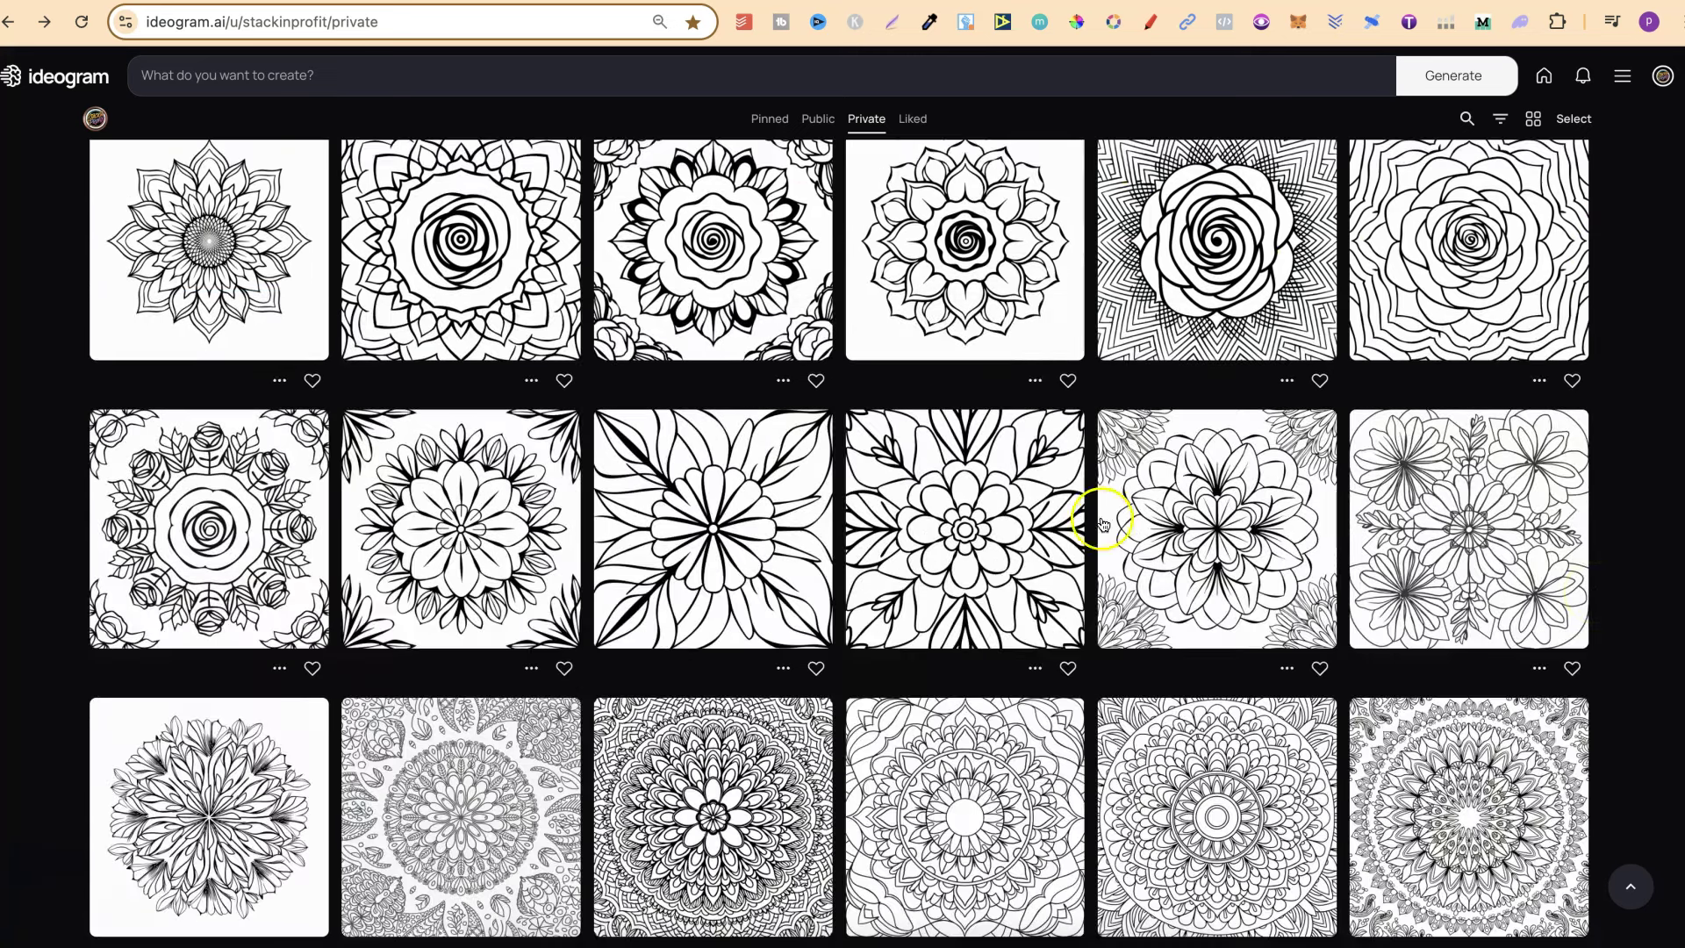
pyautogui.scroll(-3, 1544, 537)
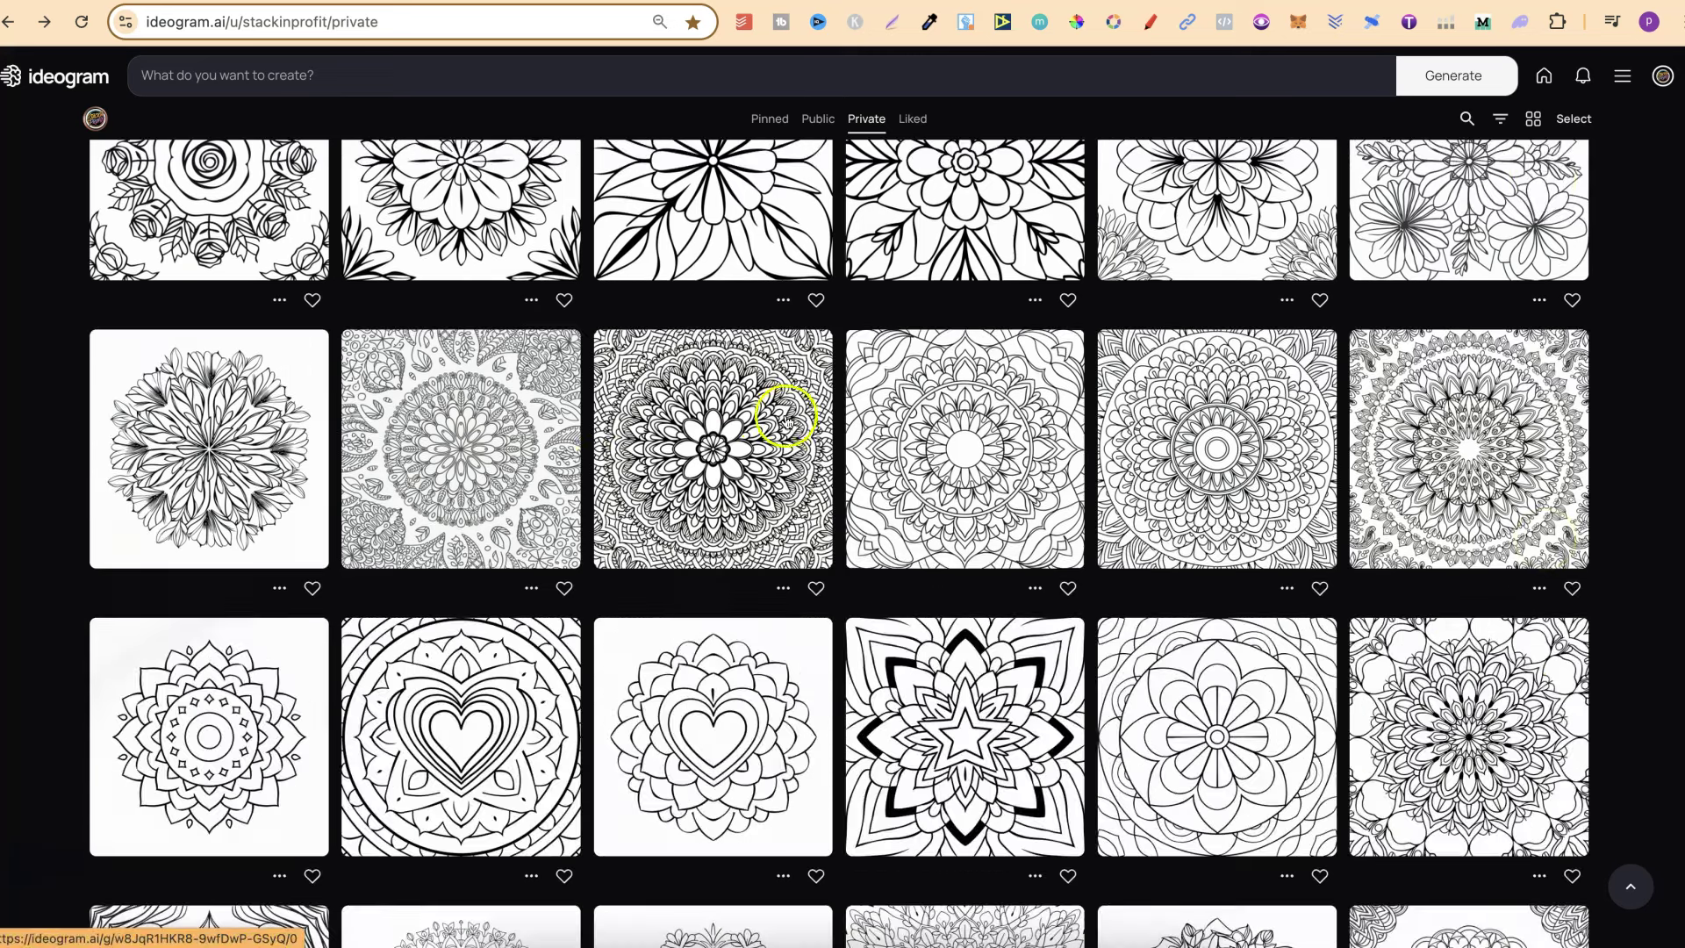
pyautogui.scroll(-3, 1628, 613)
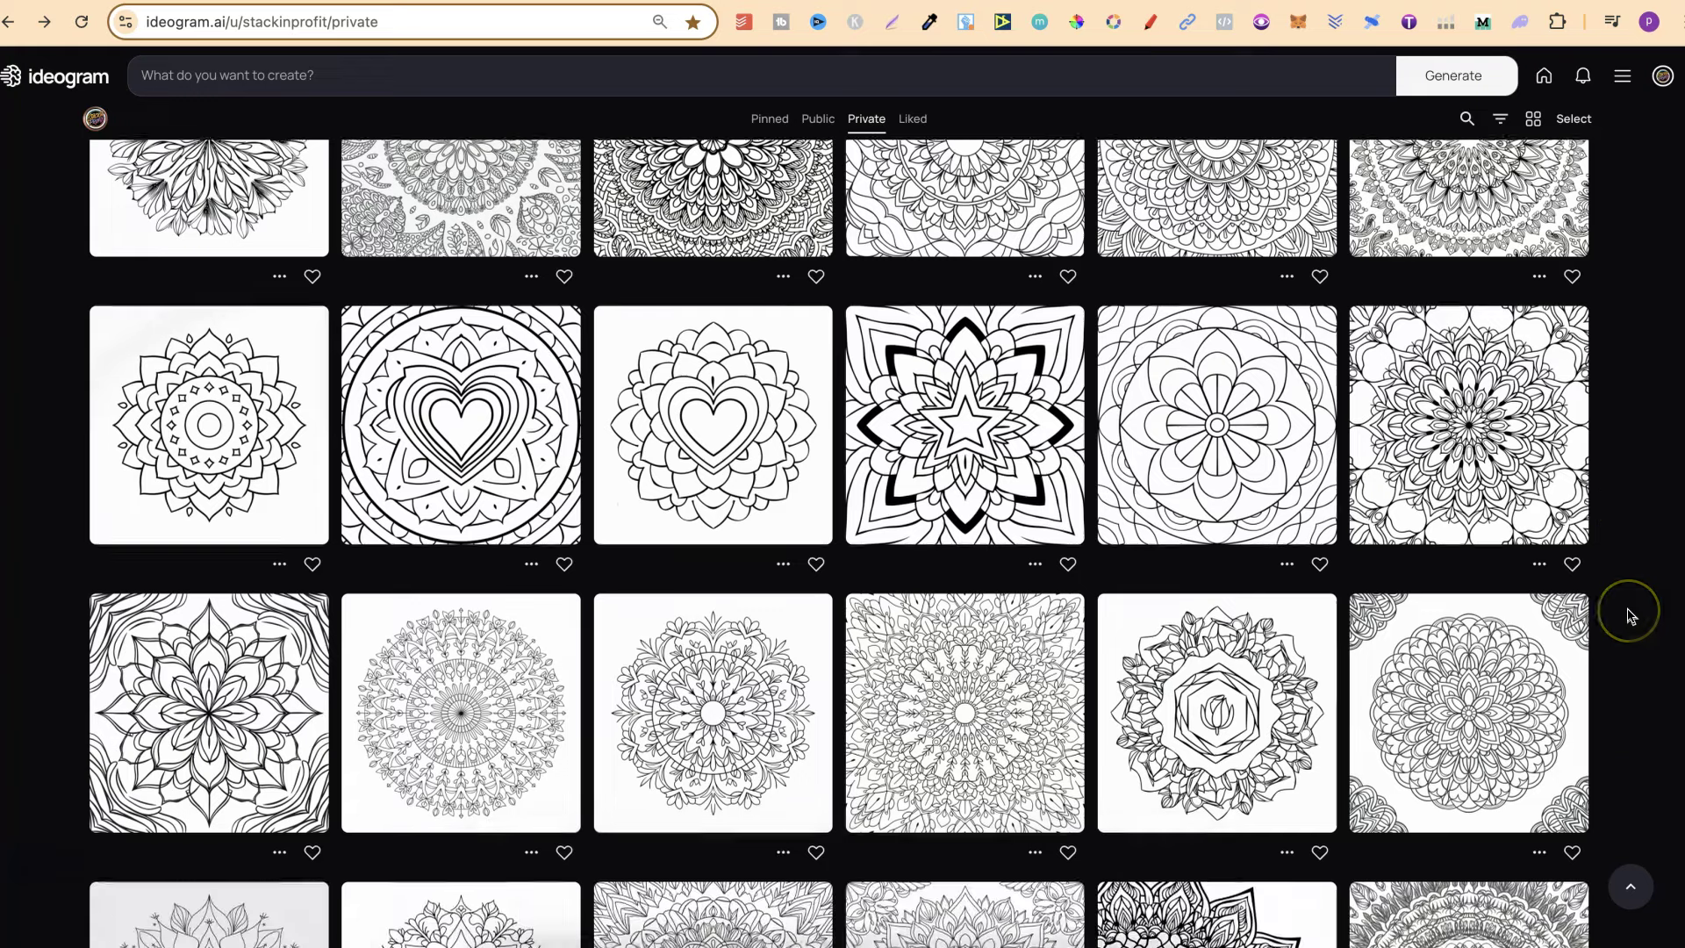
pyautogui.scroll(-2, 1628, 616)
pyautogui.scroll(-3, 1628, 615)
pyautogui.scroll(-2, 1628, 615)
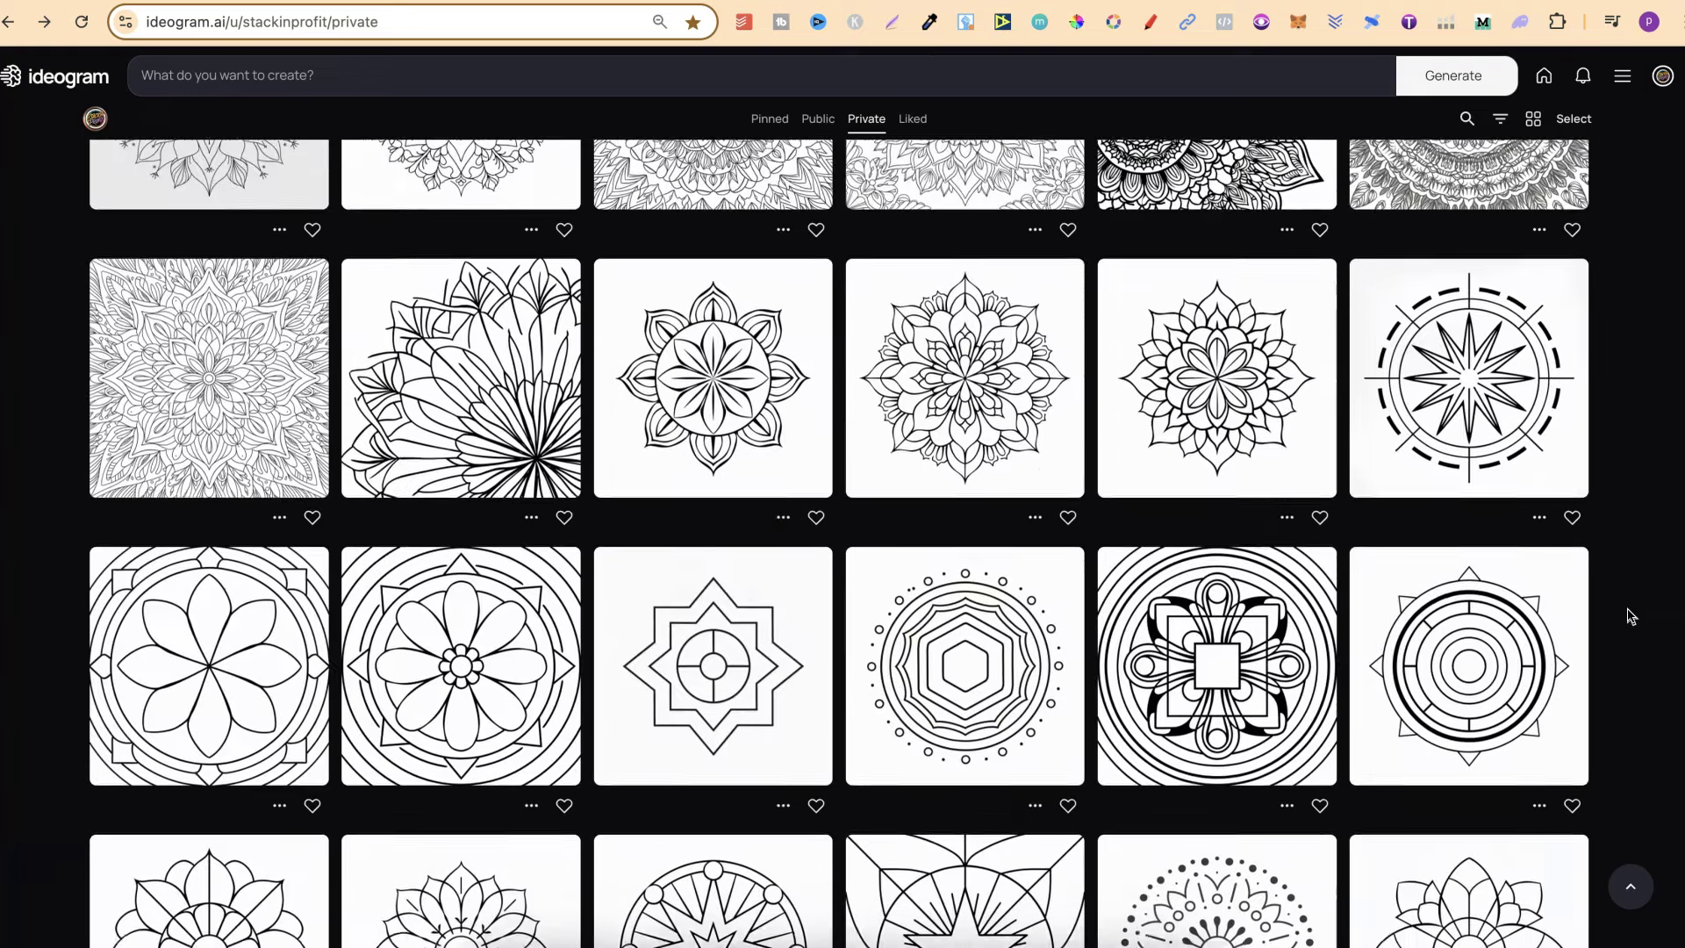
pyautogui.scroll(-1, 1629, 615)
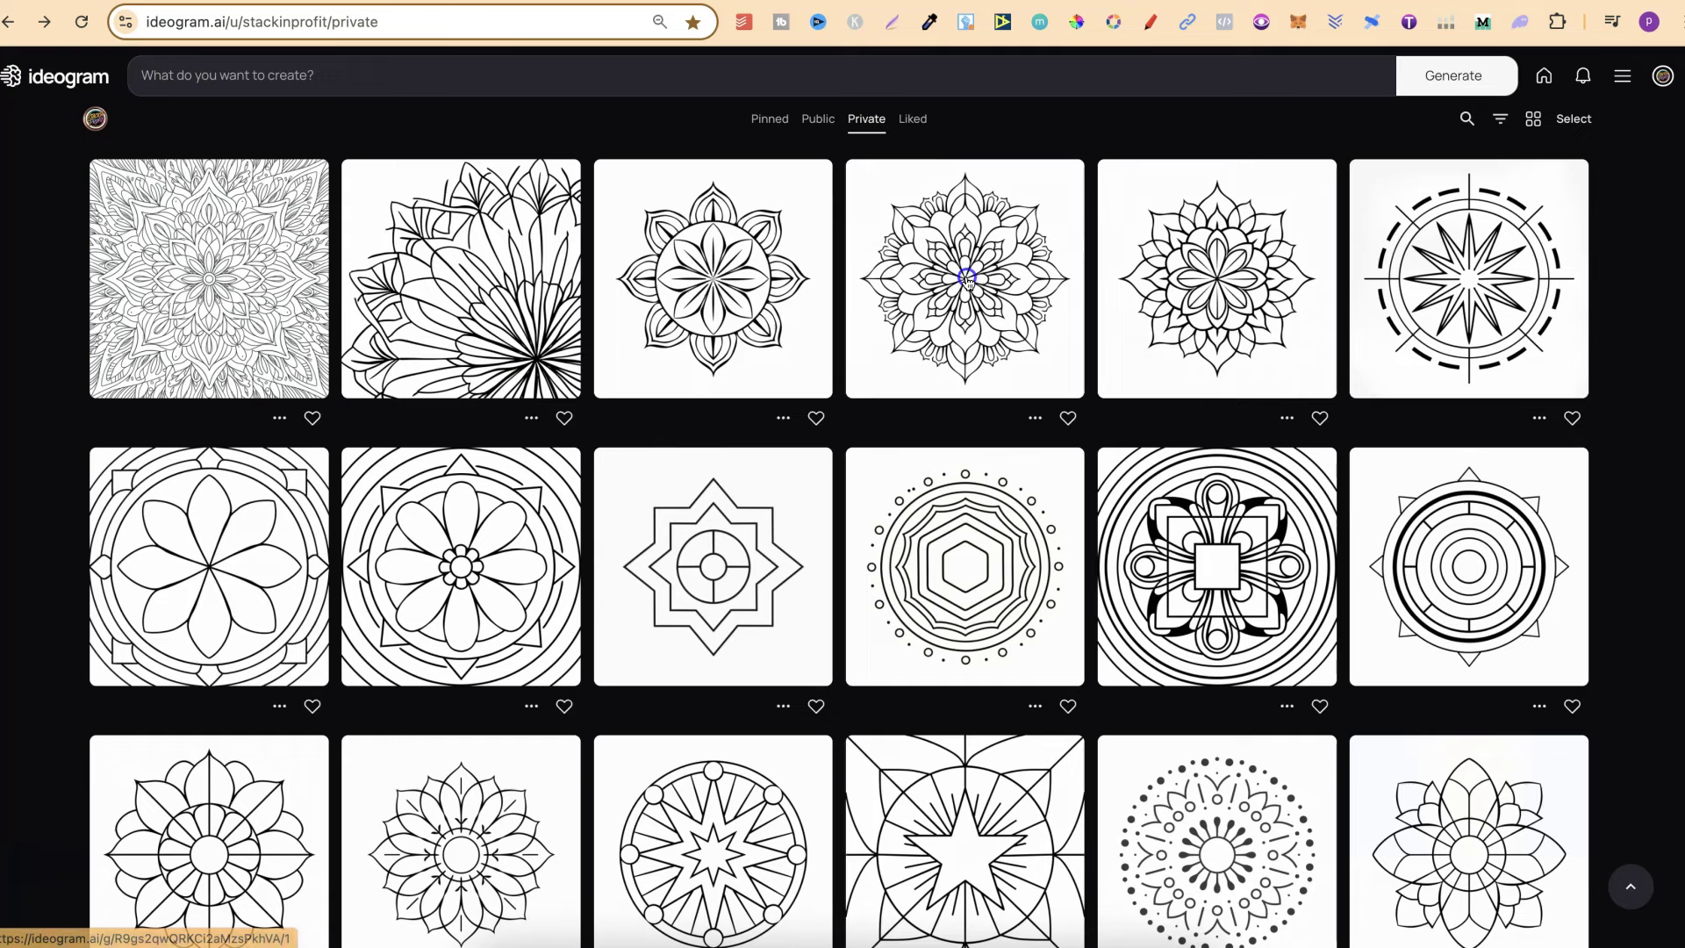
pyautogui.click(968, 280)
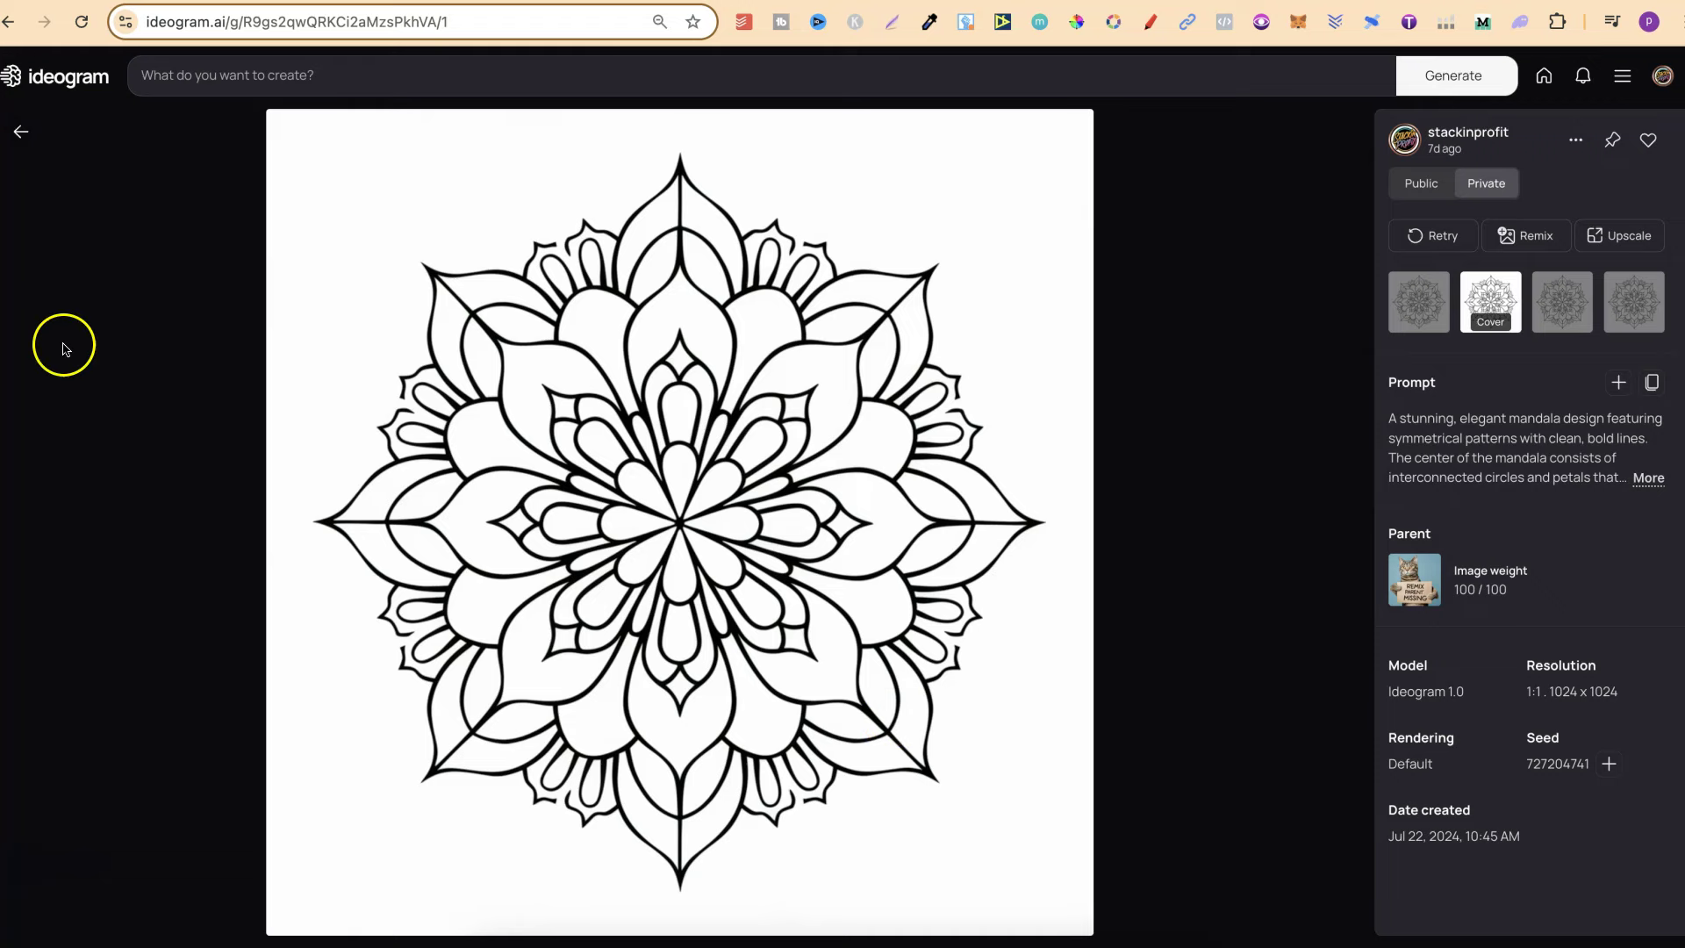
pyautogui.click(23, 133)
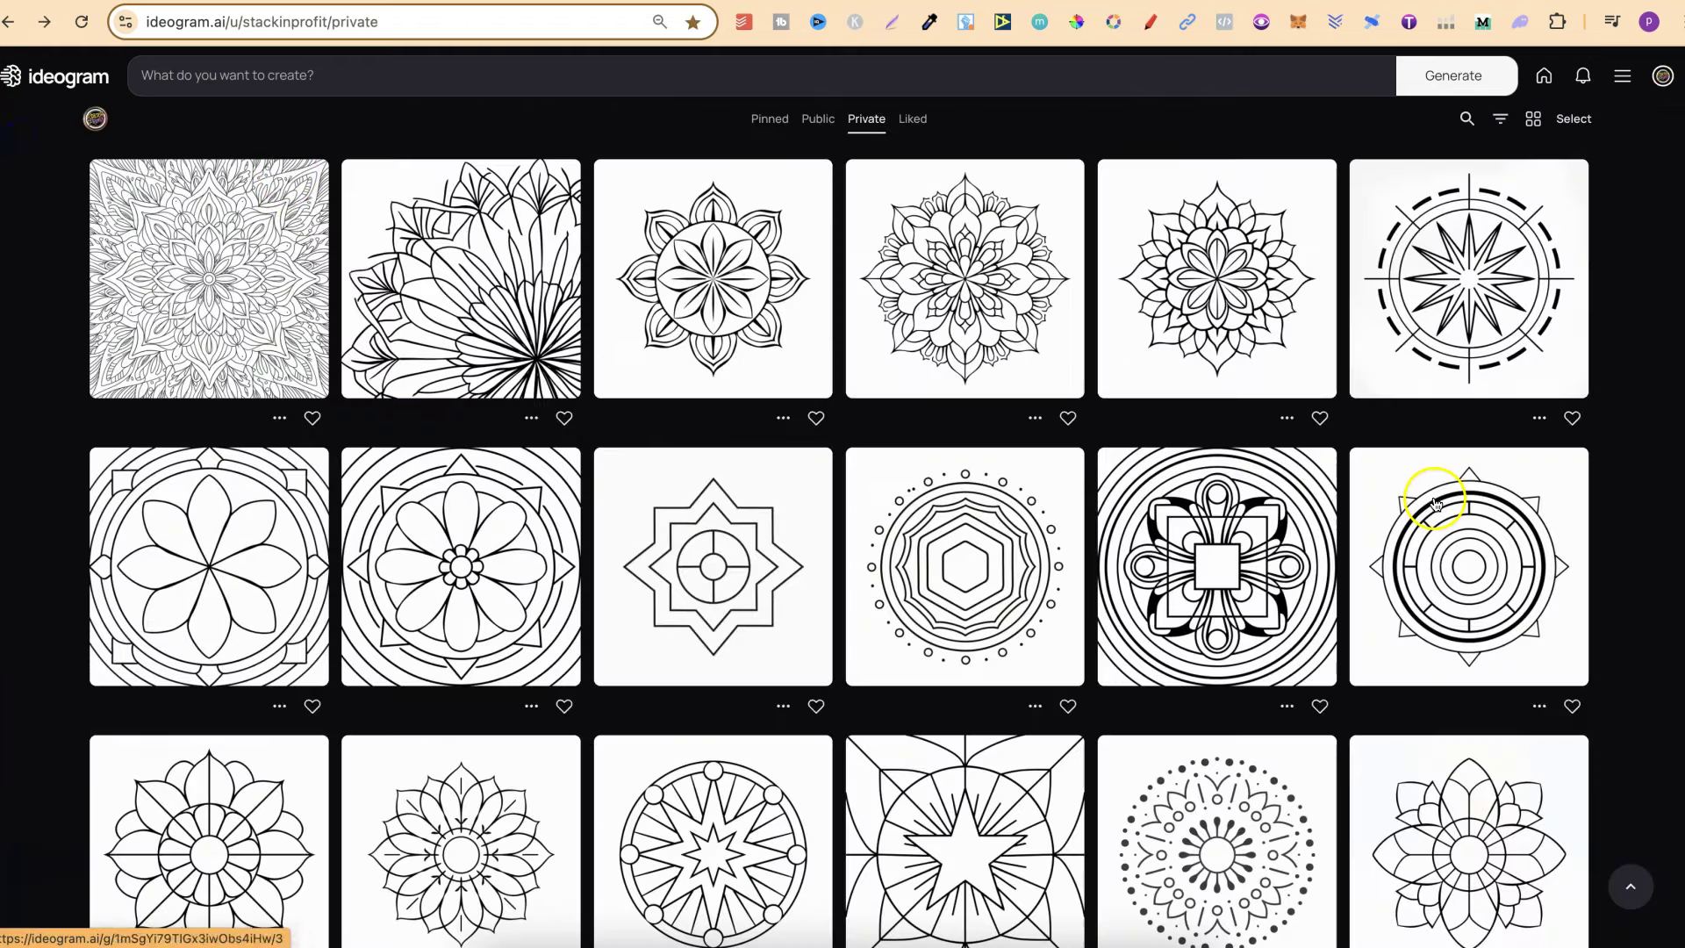
pyautogui.scroll(-3, 1614, 618)
pyautogui.scroll(-2, 1626, 639)
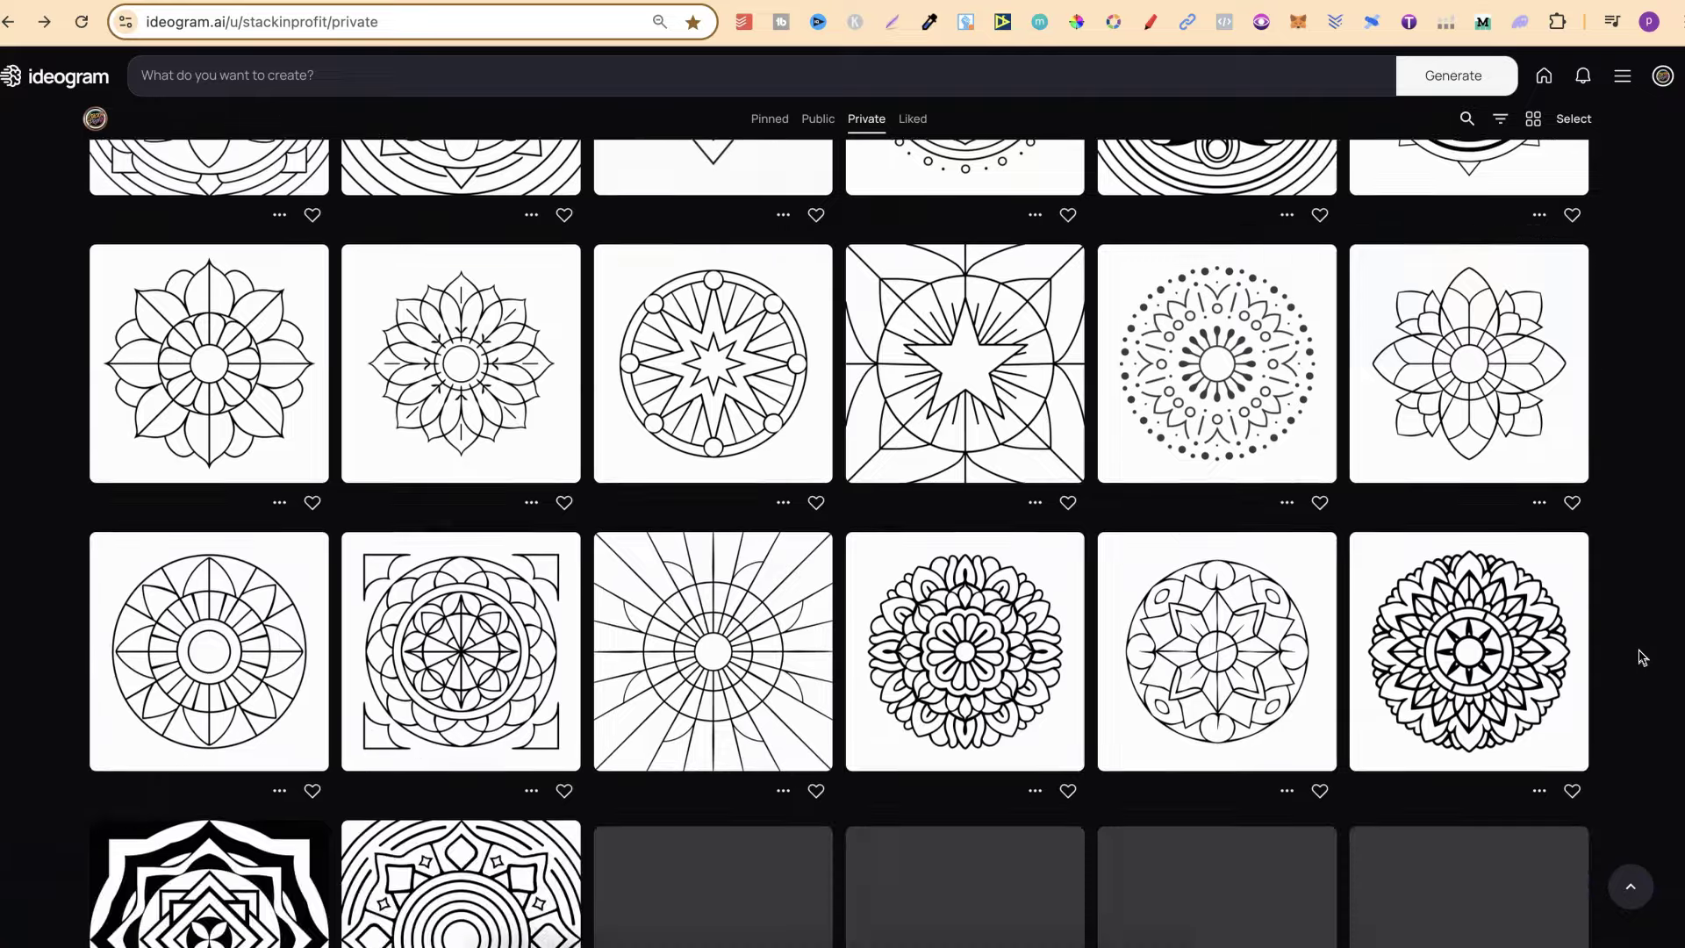
pyautogui.scroll(-2, 1642, 658)
pyautogui.scroll(1, 1642, 657)
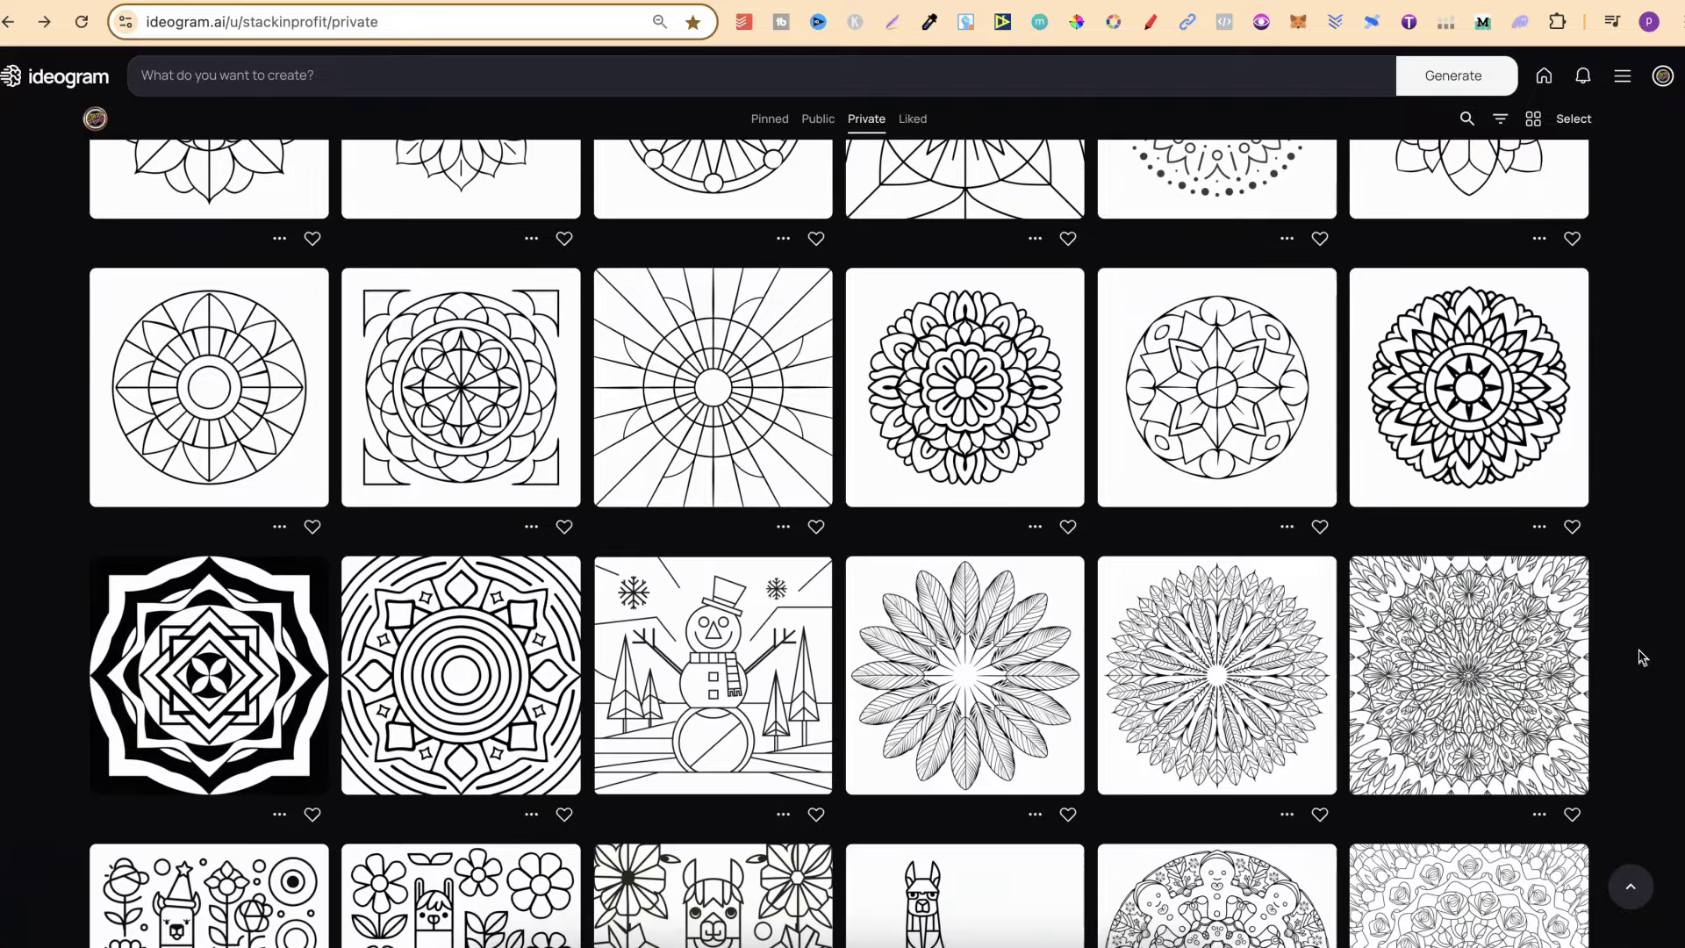
pyautogui.scroll(-5, 1642, 658)
pyautogui.scroll(1, 1642, 657)
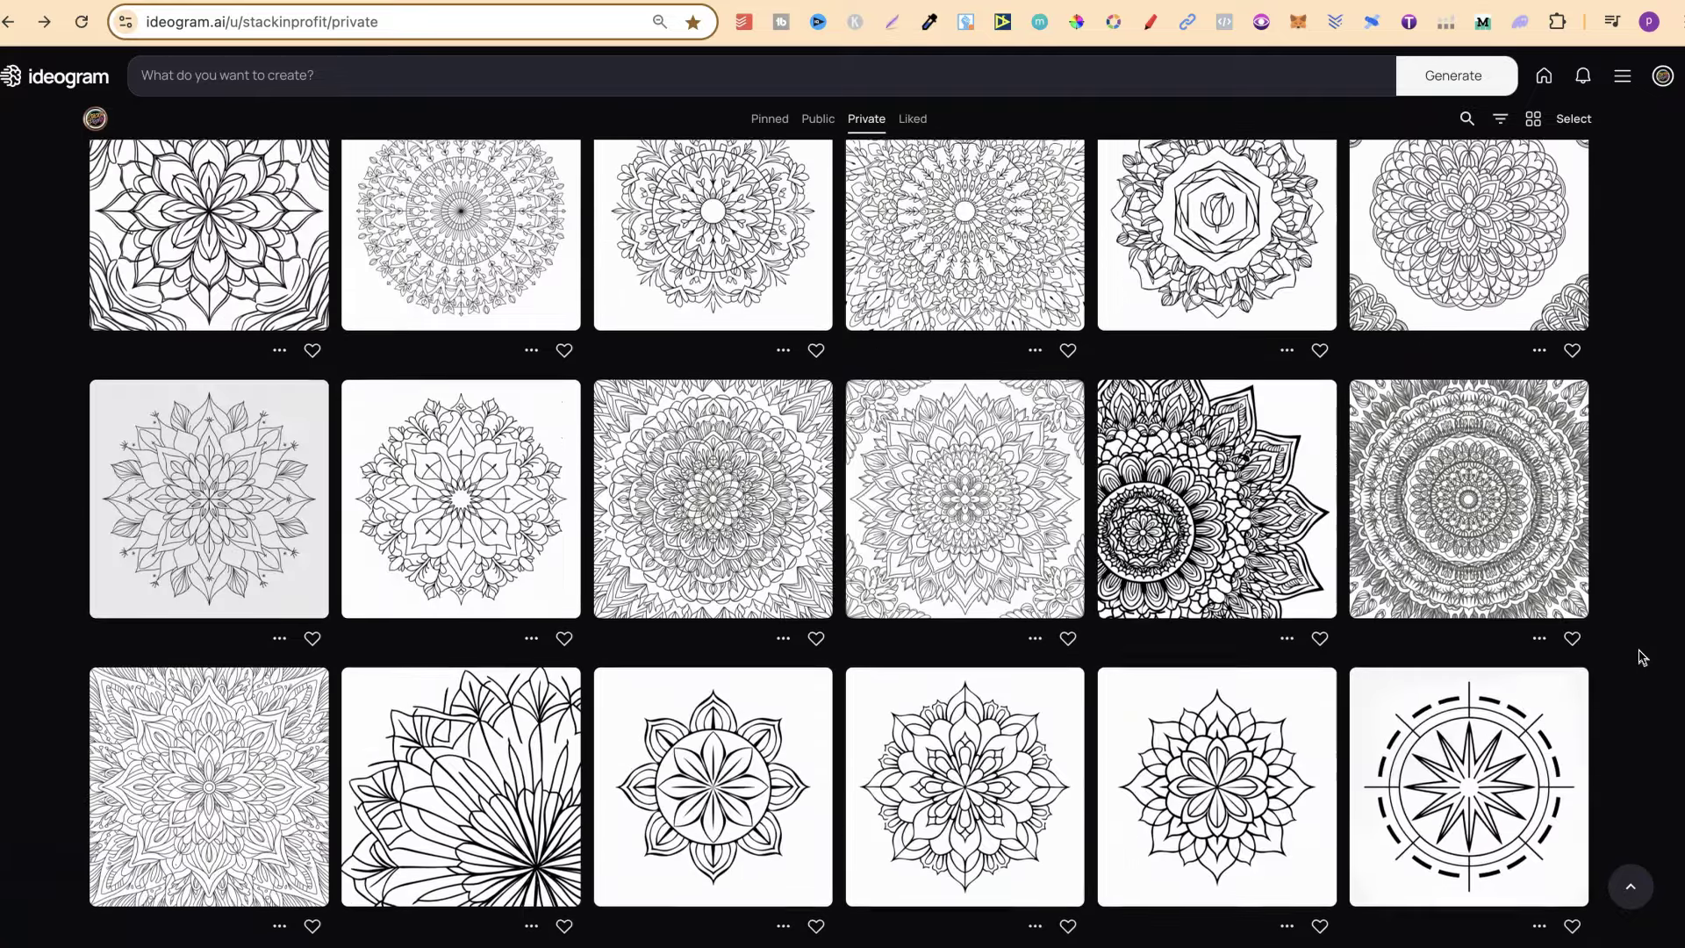
pyautogui.scroll(-3, 1642, 656)
pyautogui.scroll(-3, 1643, 658)
pyautogui.scroll(-3, 1643, 657)
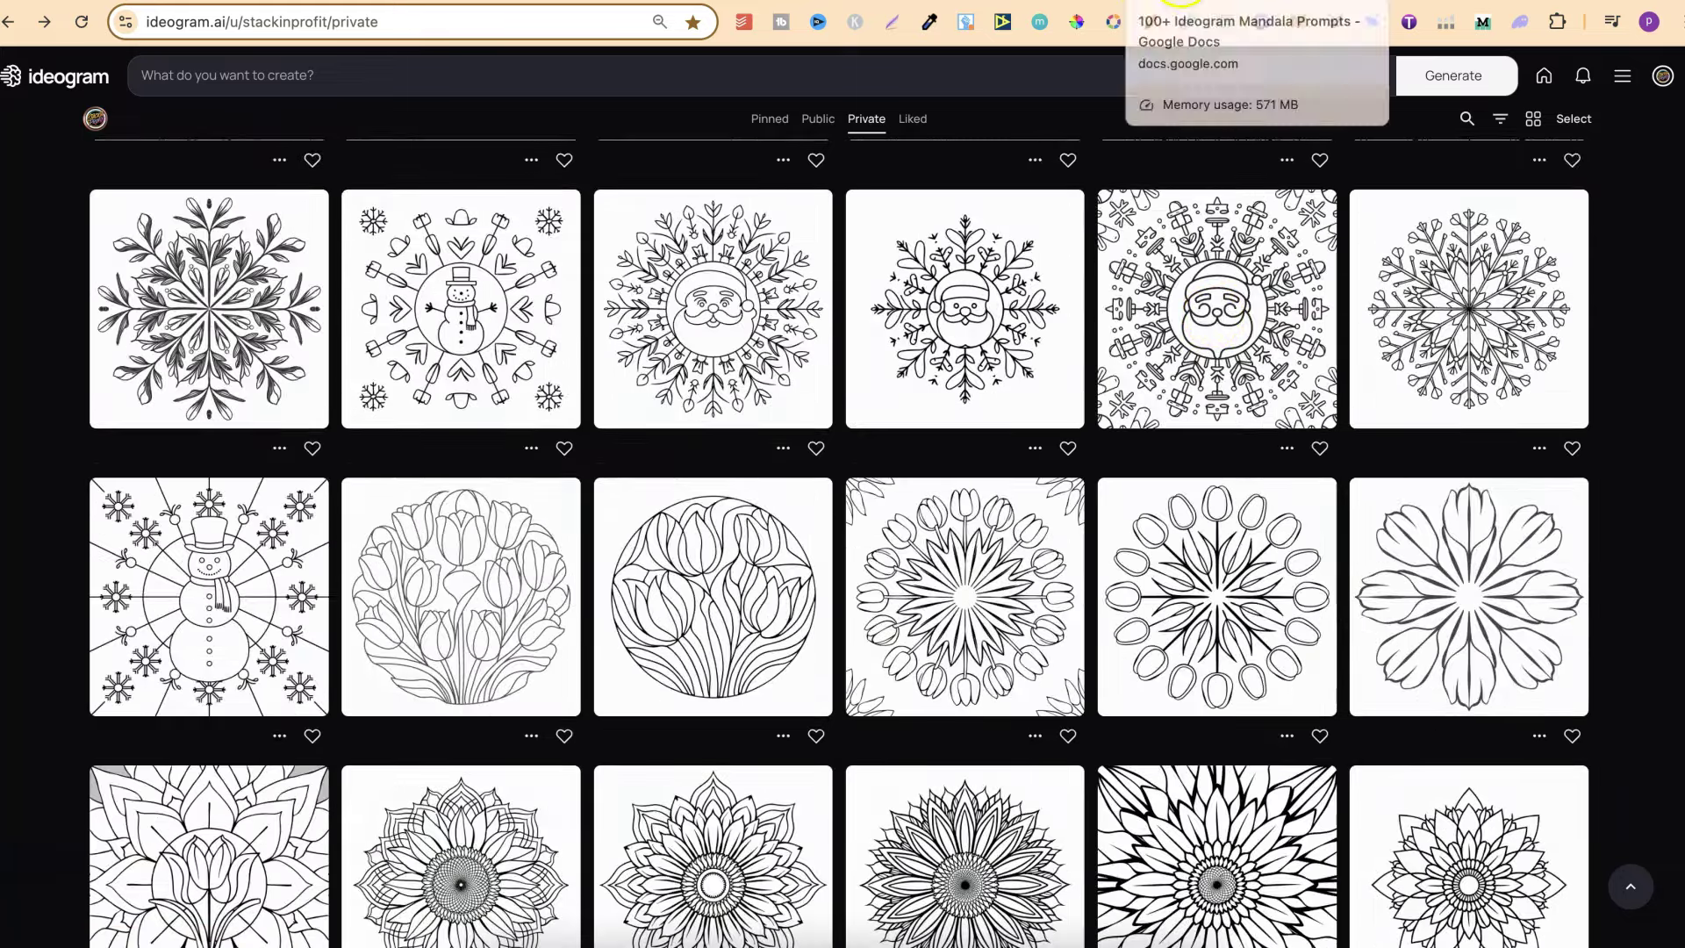
# Step: Glance at the mandala prompts Google Doc, then move on to the Gumroad product content page
pyautogui.click(1186, 2)
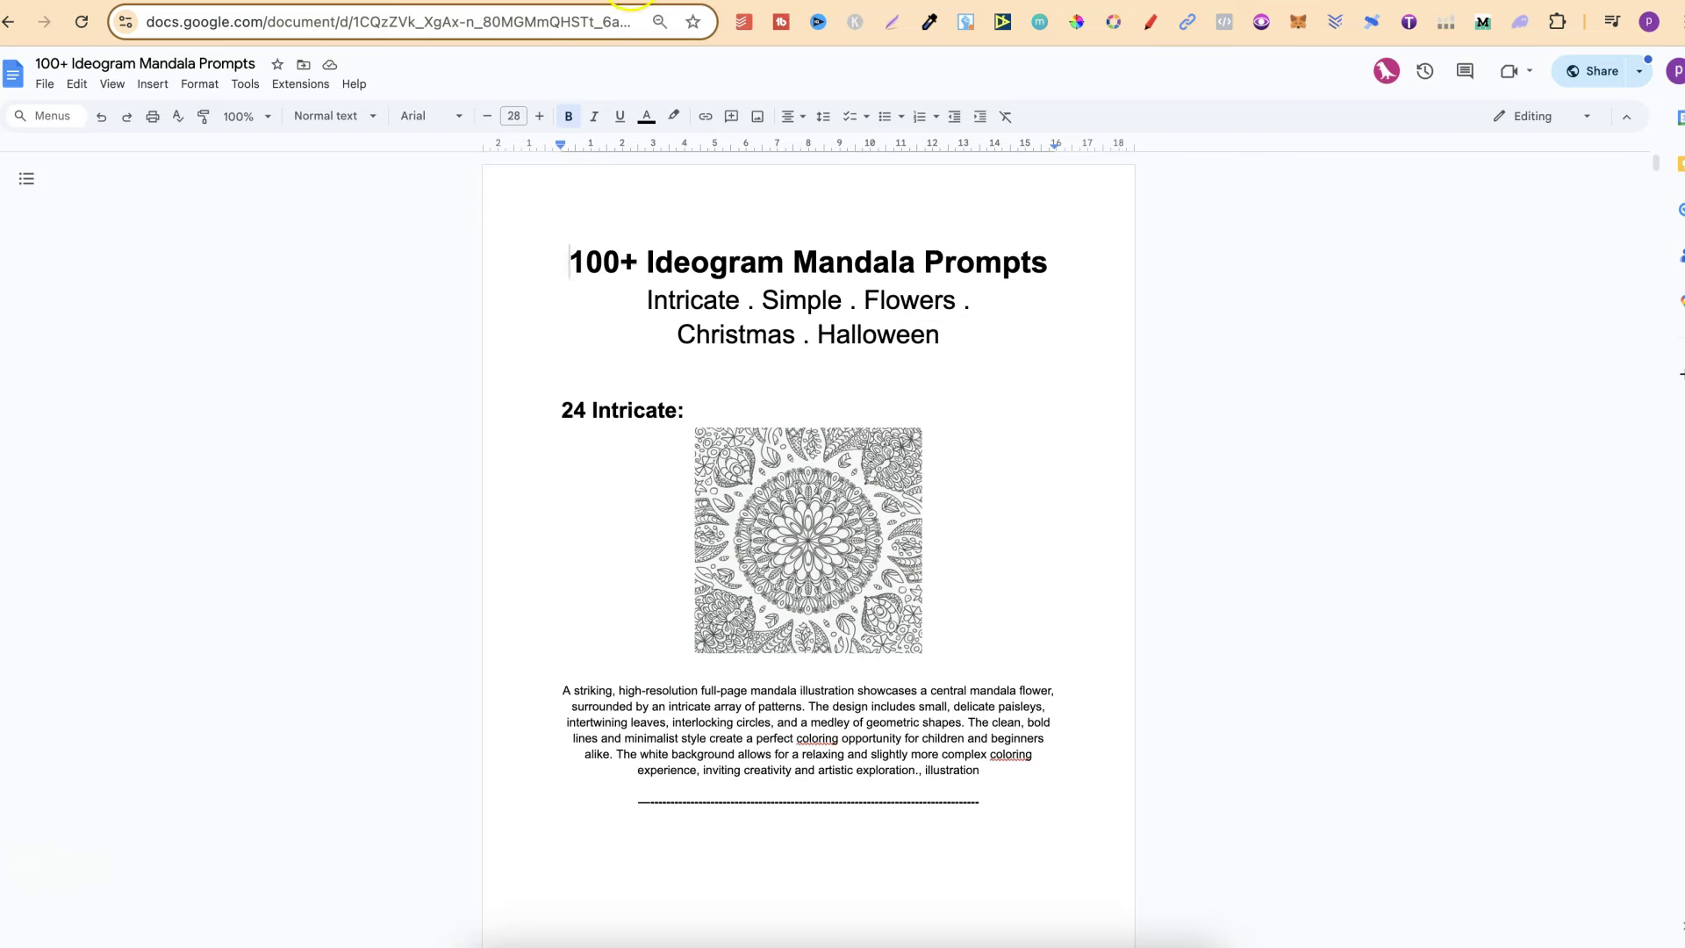
pyautogui.click(629, 5)
pyautogui.click(395, 4)
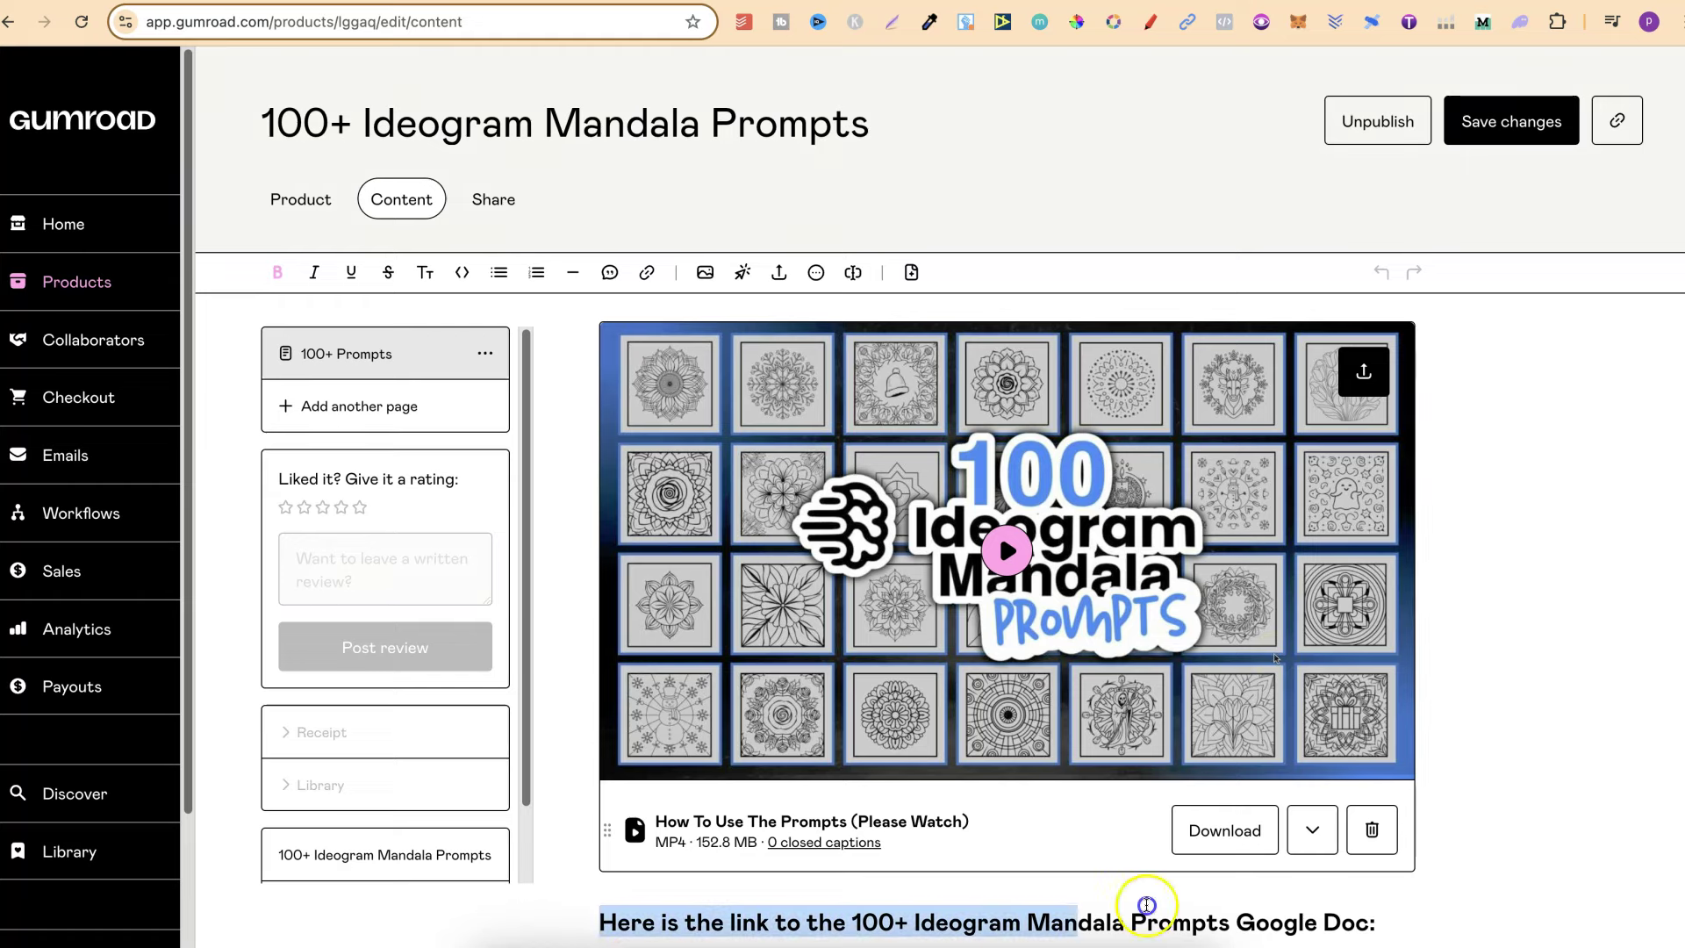
# Step: Highlight the 'Here is the link…' line in the Gumroad content editor
pyautogui.keyDown('shift'); pyautogui.click(1187, 904); pyautogui.keyUp('shift')
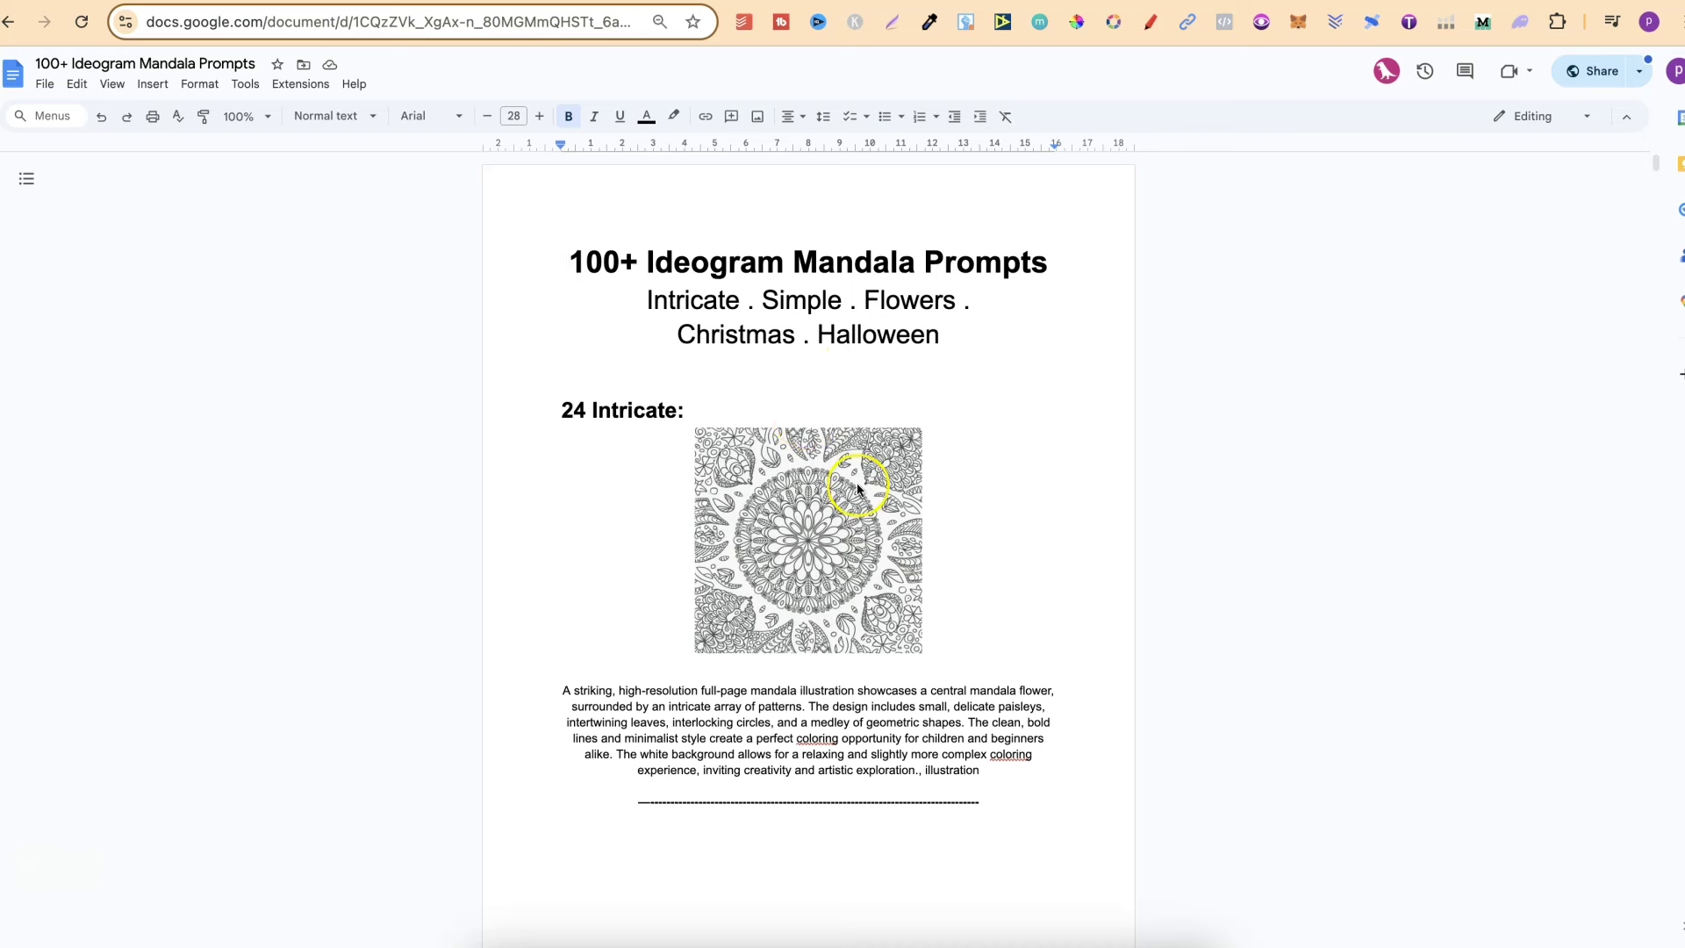
pyautogui.moveTo(560, 411); pyautogui.dragTo(687, 411)
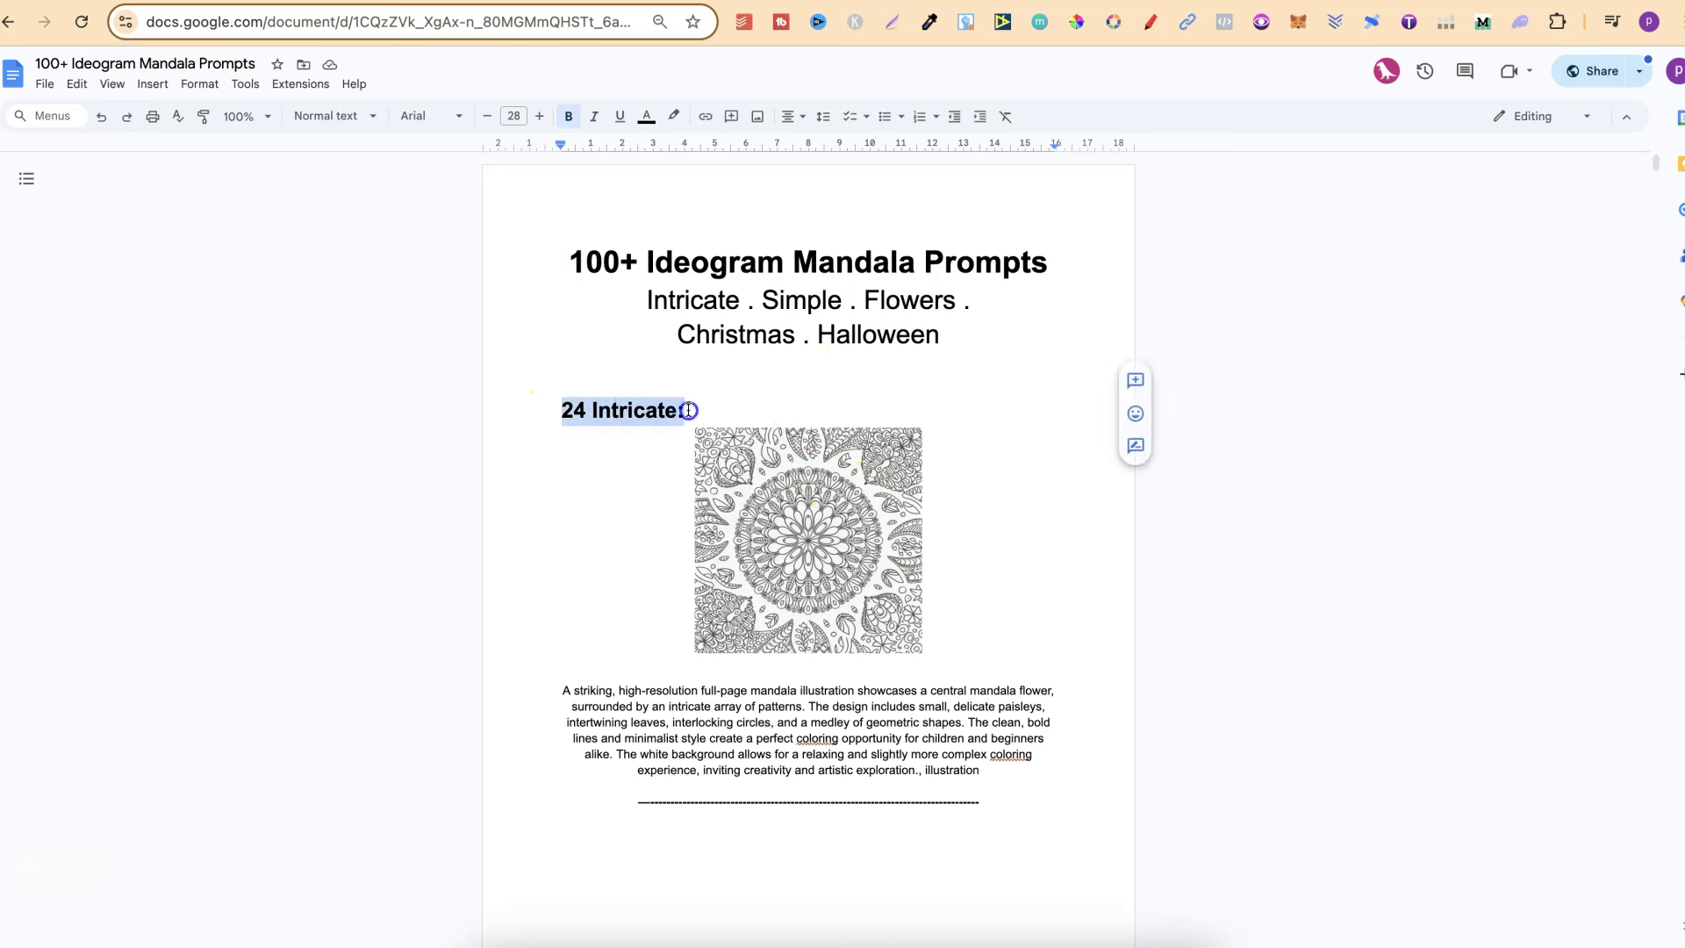
pyautogui.scroll(-3, 999, 610)
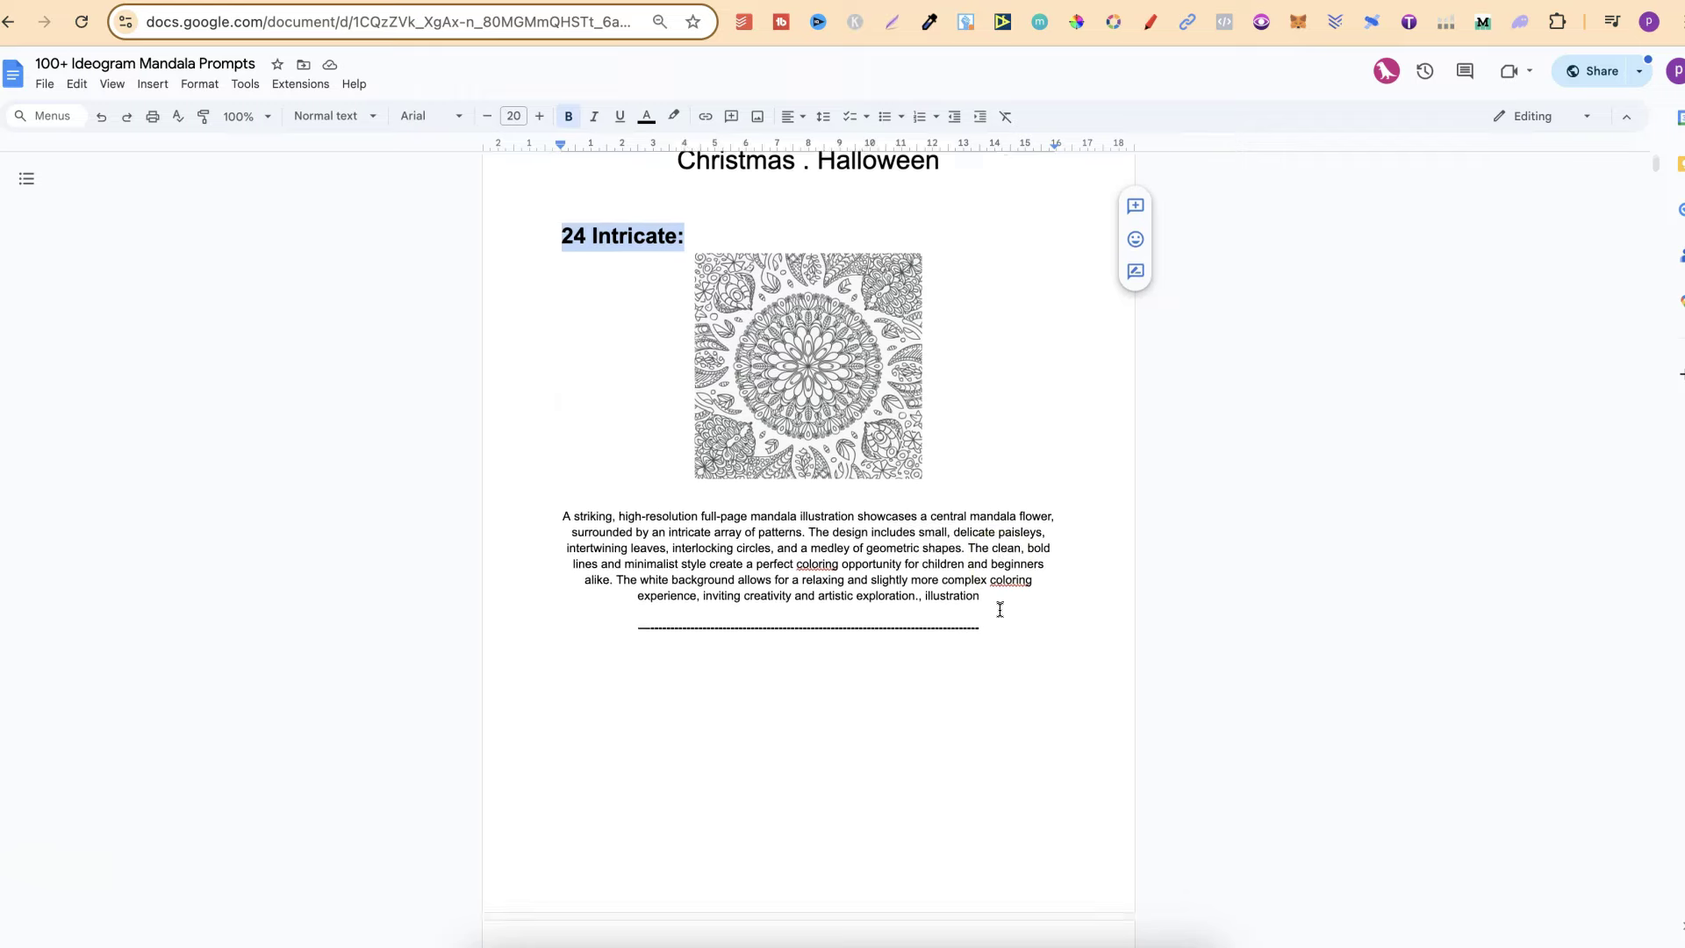
pyautogui.scroll(-2, 1000, 610)
pyautogui.scroll(-5, 1000, 610)
pyautogui.scroll(-2, 1000, 609)
pyautogui.scroll(-3, 1000, 610)
pyautogui.scroll(-3, 1000, 609)
pyautogui.scroll(-2, 1000, 609)
pyautogui.scroll(-3, 999, 610)
pyautogui.scroll(-3, 998, 610)
pyautogui.scroll(-3, 1000, 609)
pyautogui.scroll(-1, 1000, 610)
pyautogui.scroll(-2, 1000, 610)
pyautogui.click(822, 494)
pyautogui.scroll(-3, 1005, 543)
pyautogui.scroll(-3, 1004, 543)
pyautogui.scroll(-3, 1005, 543)
pyautogui.scroll(-1, 1005, 543)
pyautogui.scroll(-1, 1004, 567)
pyautogui.moveTo(915, 624); pyautogui.dragTo(533, 534)
pyautogui.click(820, 588)
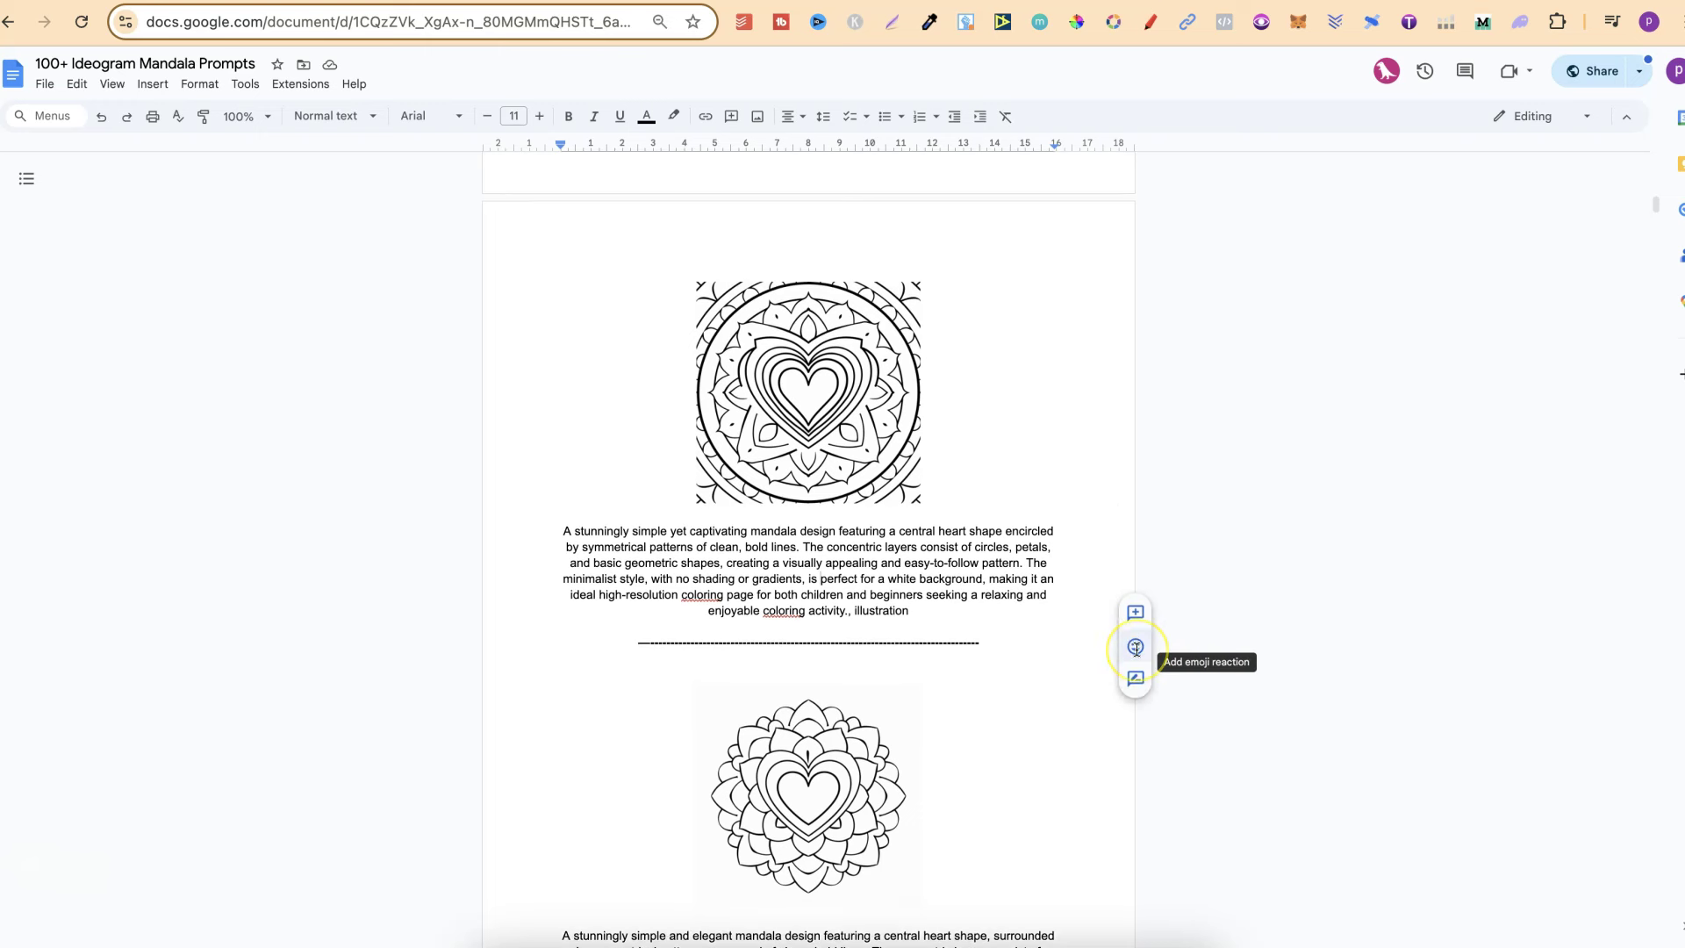
pyautogui.scroll(-5, 1135, 645)
pyautogui.scroll(-1, 1138, 654)
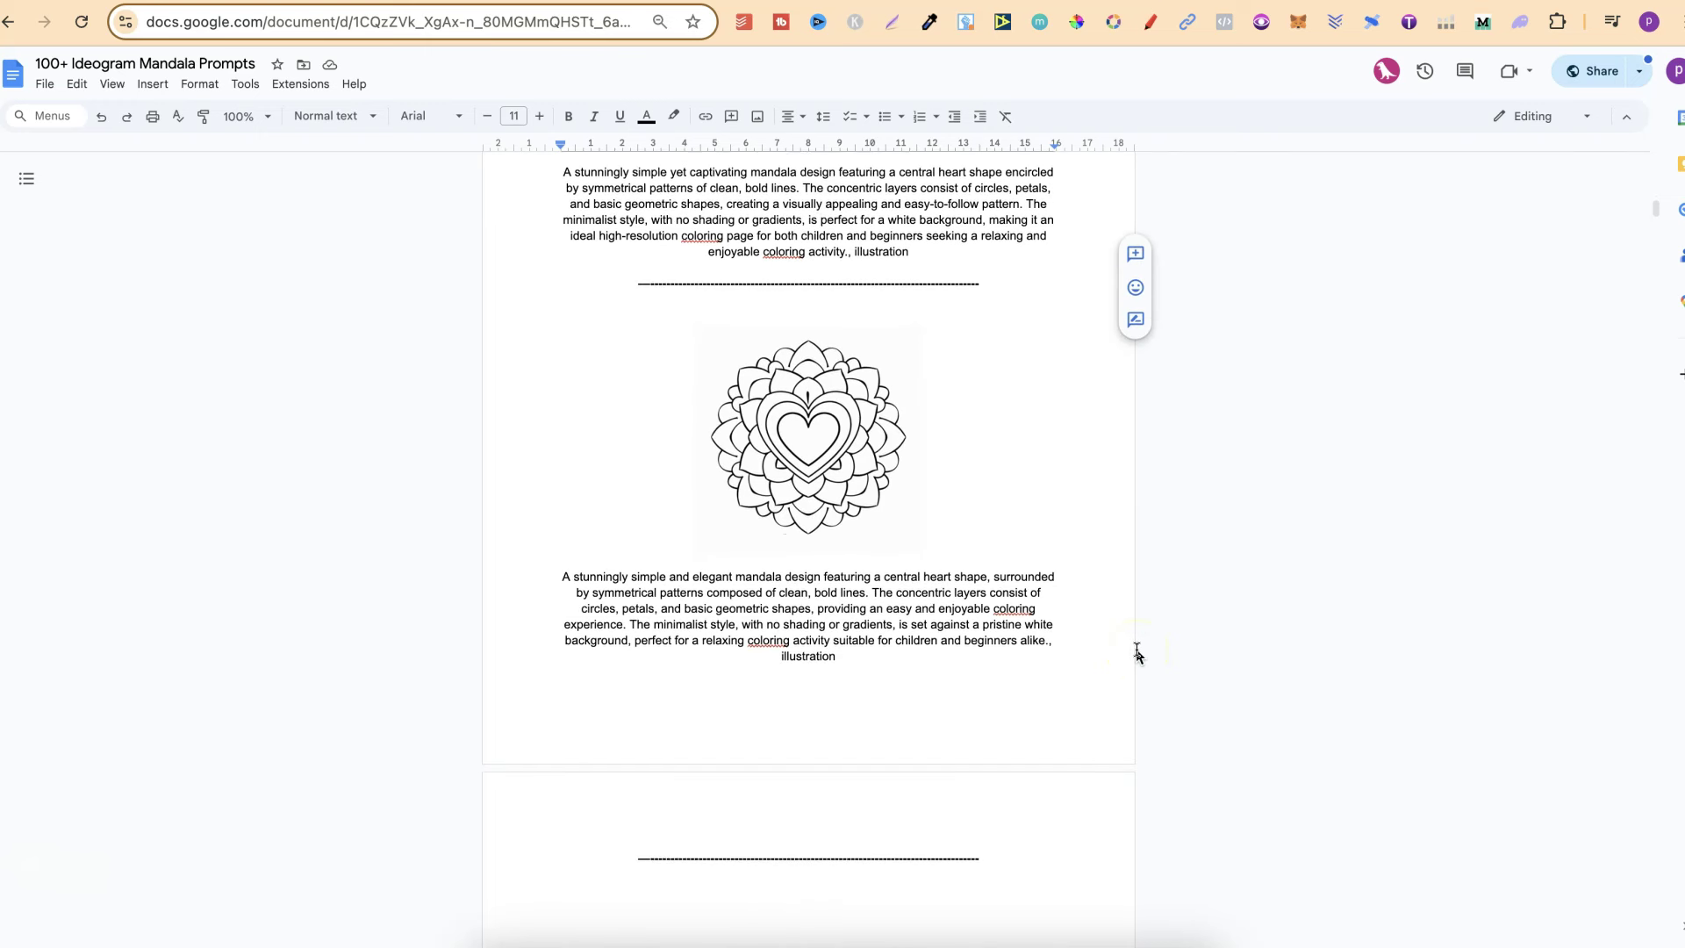
pyautogui.scroll(-2, 1138, 654)
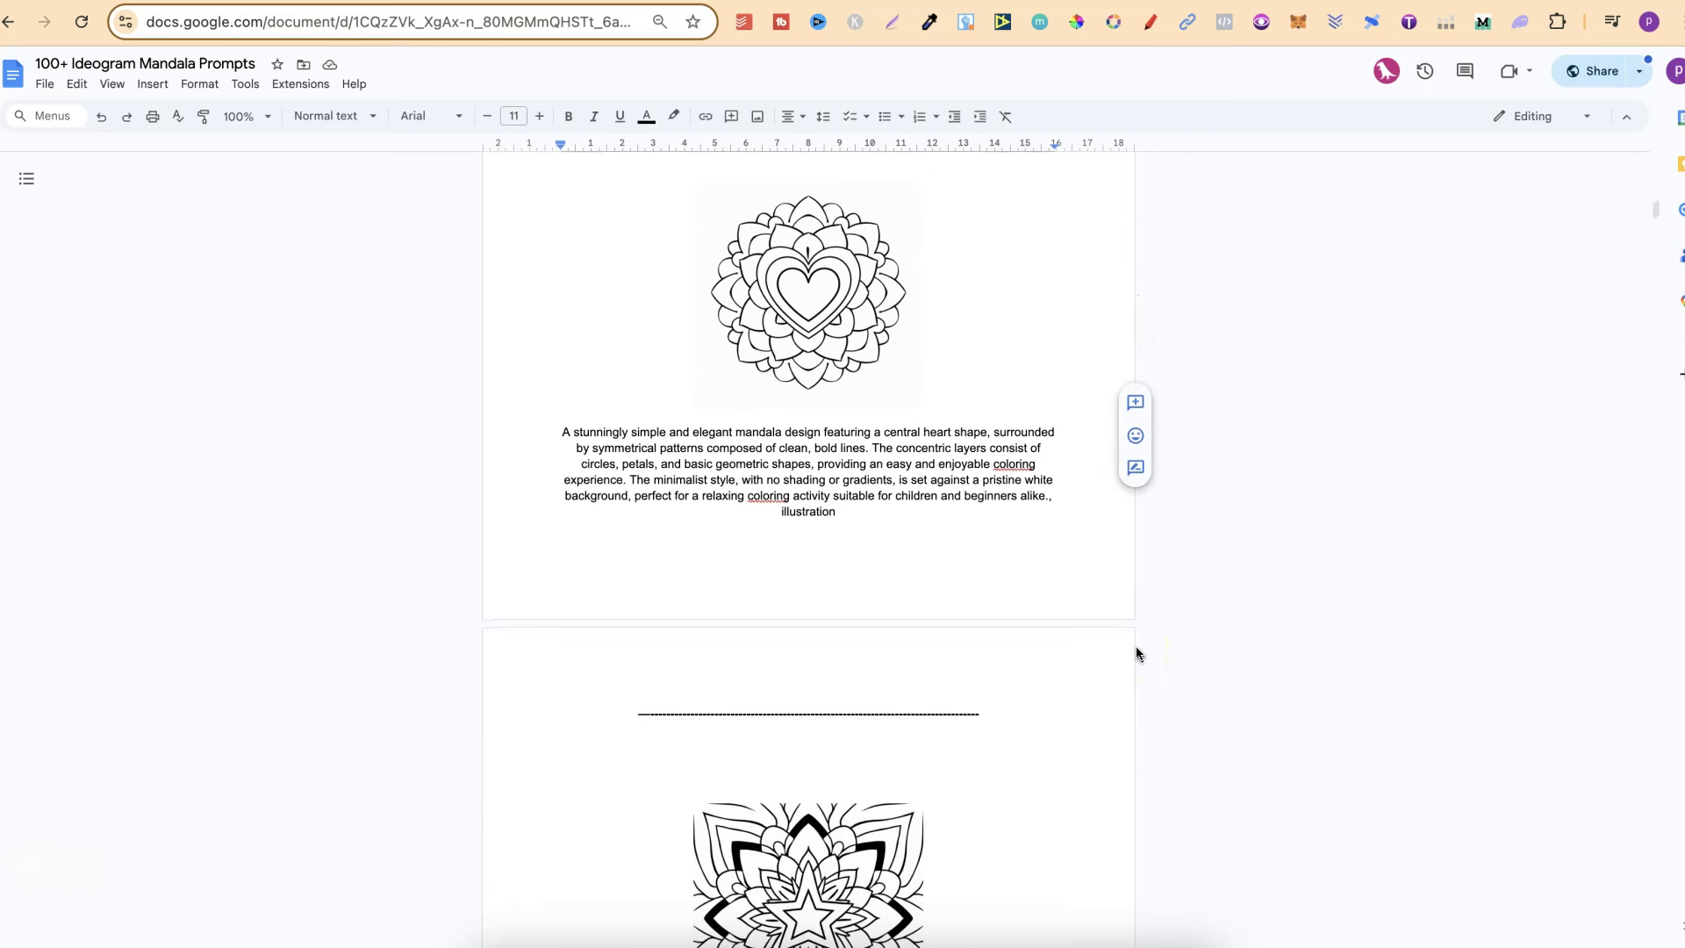
pyautogui.scroll(-2, 1137, 655)
pyautogui.scroll(-10, 1137, 655)
pyautogui.scroll(-6, 1137, 655)
pyautogui.scroll(-4, 1138, 655)
pyautogui.scroll(-3, 1138, 655)
pyautogui.scroll(-6, 1138, 654)
pyautogui.scroll(-2, 1138, 655)
pyautogui.scroll(-1, 1137, 654)
pyautogui.scroll(-2, 1138, 654)
pyautogui.scroll(-4, 1139, 654)
pyautogui.scroll(-6, 1137, 654)
pyautogui.scroll(-4, 1138, 654)
pyautogui.scroll(-3, 1137, 655)
pyautogui.scroll(-3, 1137, 655)
pyautogui.scroll(-3, 1138, 654)
pyautogui.scroll(-1, 1138, 655)
pyautogui.scroll(-3, 1138, 654)
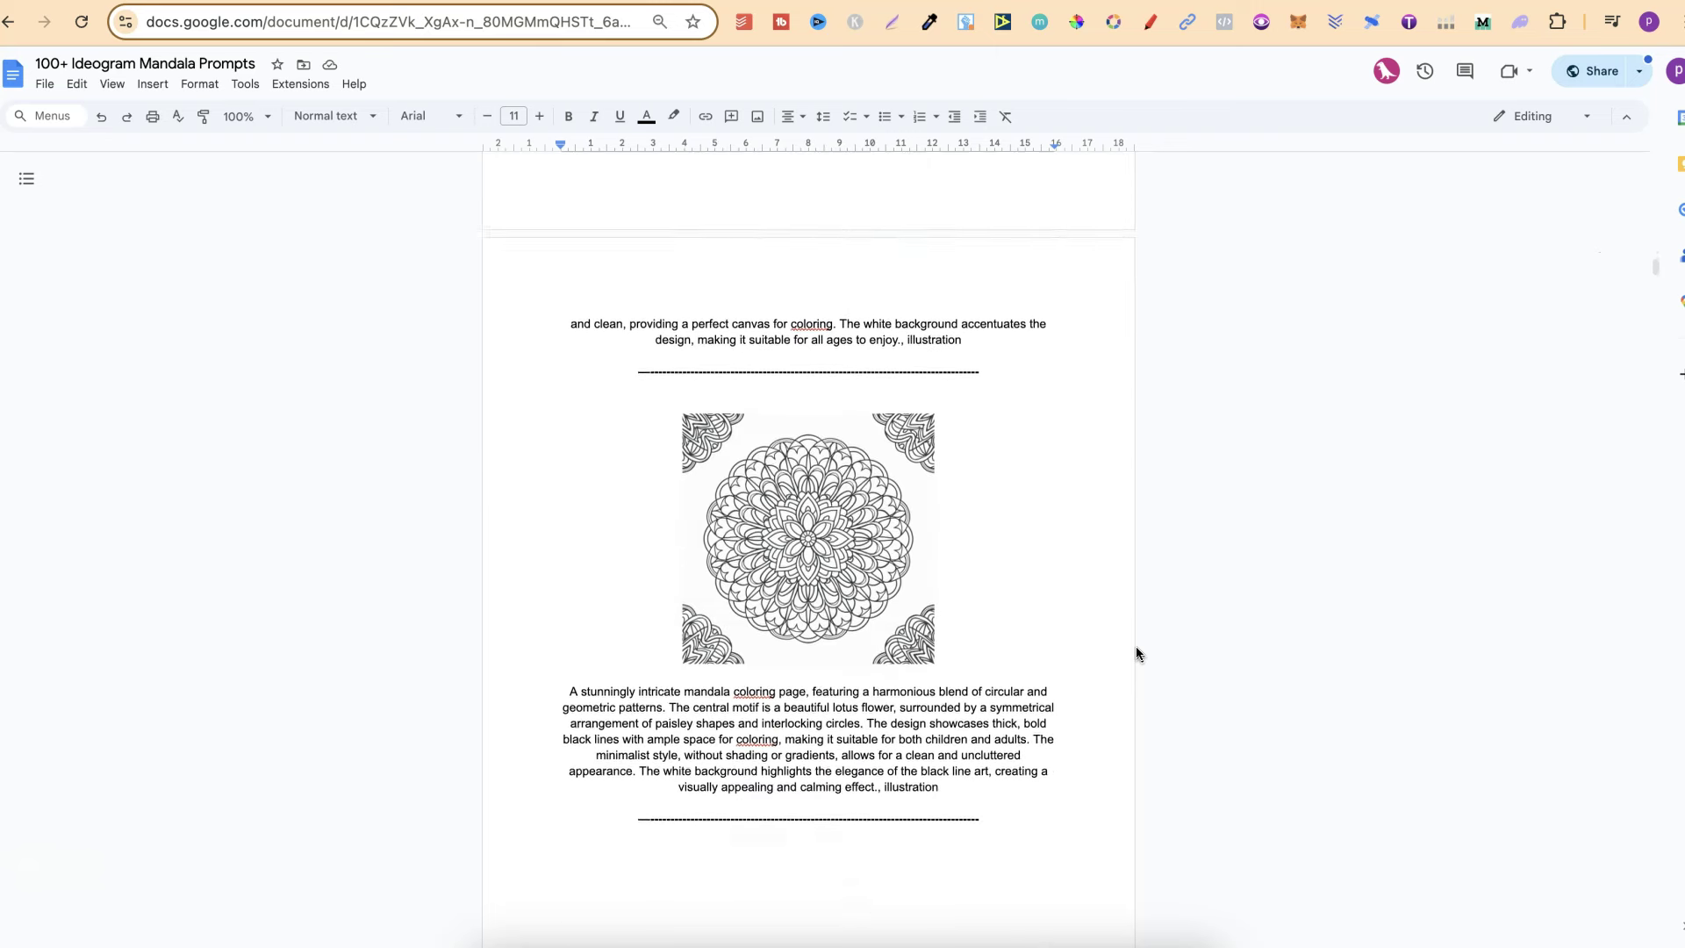
pyautogui.scroll(-2, 1138, 655)
pyautogui.scroll(-6, 1137, 654)
pyautogui.scroll(-3, 1138, 655)
pyautogui.scroll(-1, 1138, 655)
pyautogui.scroll(-3, 1137, 655)
pyautogui.scroll(-2, 1138, 654)
pyautogui.scroll(-3, 1135, 652)
pyautogui.scroll(-3, 1137, 652)
pyautogui.scroll(-3, 1137, 652)
pyautogui.scroll(-3, 1137, 651)
pyautogui.scroll(-2, 1136, 653)
pyautogui.scroll(-5, 1137, 652)
pyautogui.scroll(-2, 1137, 651)
pyautogui.scroll(-2, 1137, 651)
pyautogui.scroll(-3, 1138, 653)
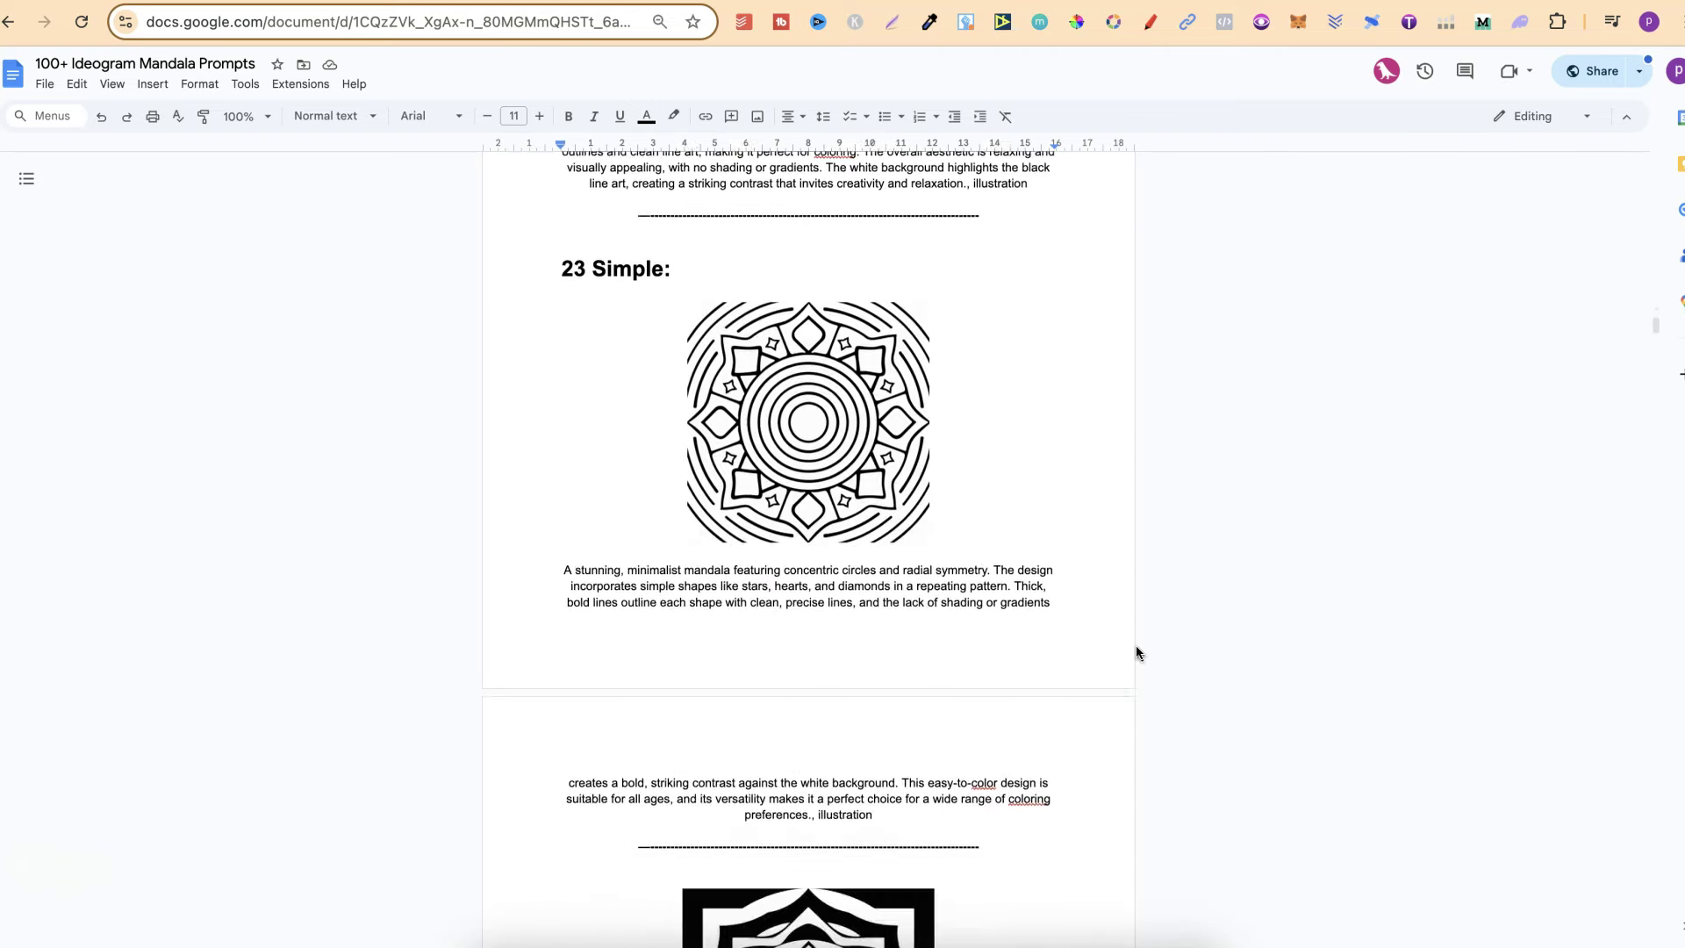
# Step: Highlight the '23 Simple:' heading, then deselect it
pyautogui.click(563, 235)
pyautogui.moveTo(560, 234); pyautogui.dragTo(648, 231)
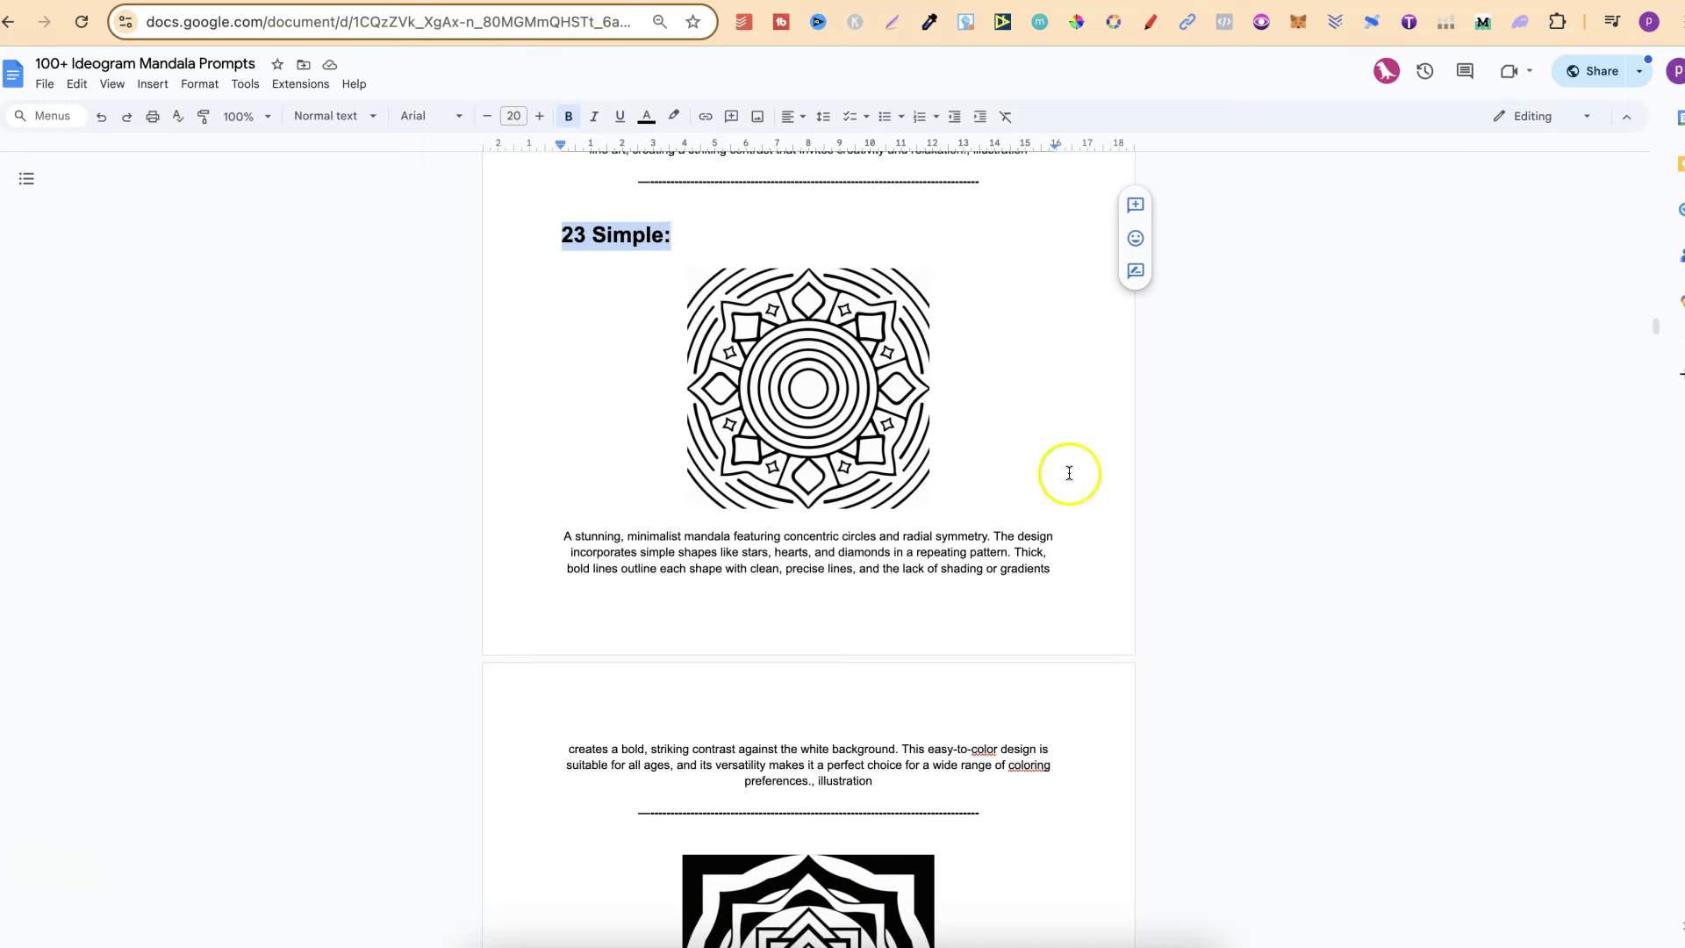
pyautogui.click(1104, 484)
pyautogui.scroll(-3, 1214, 705)
pyautogui.scroll(-3, 1214, 707)
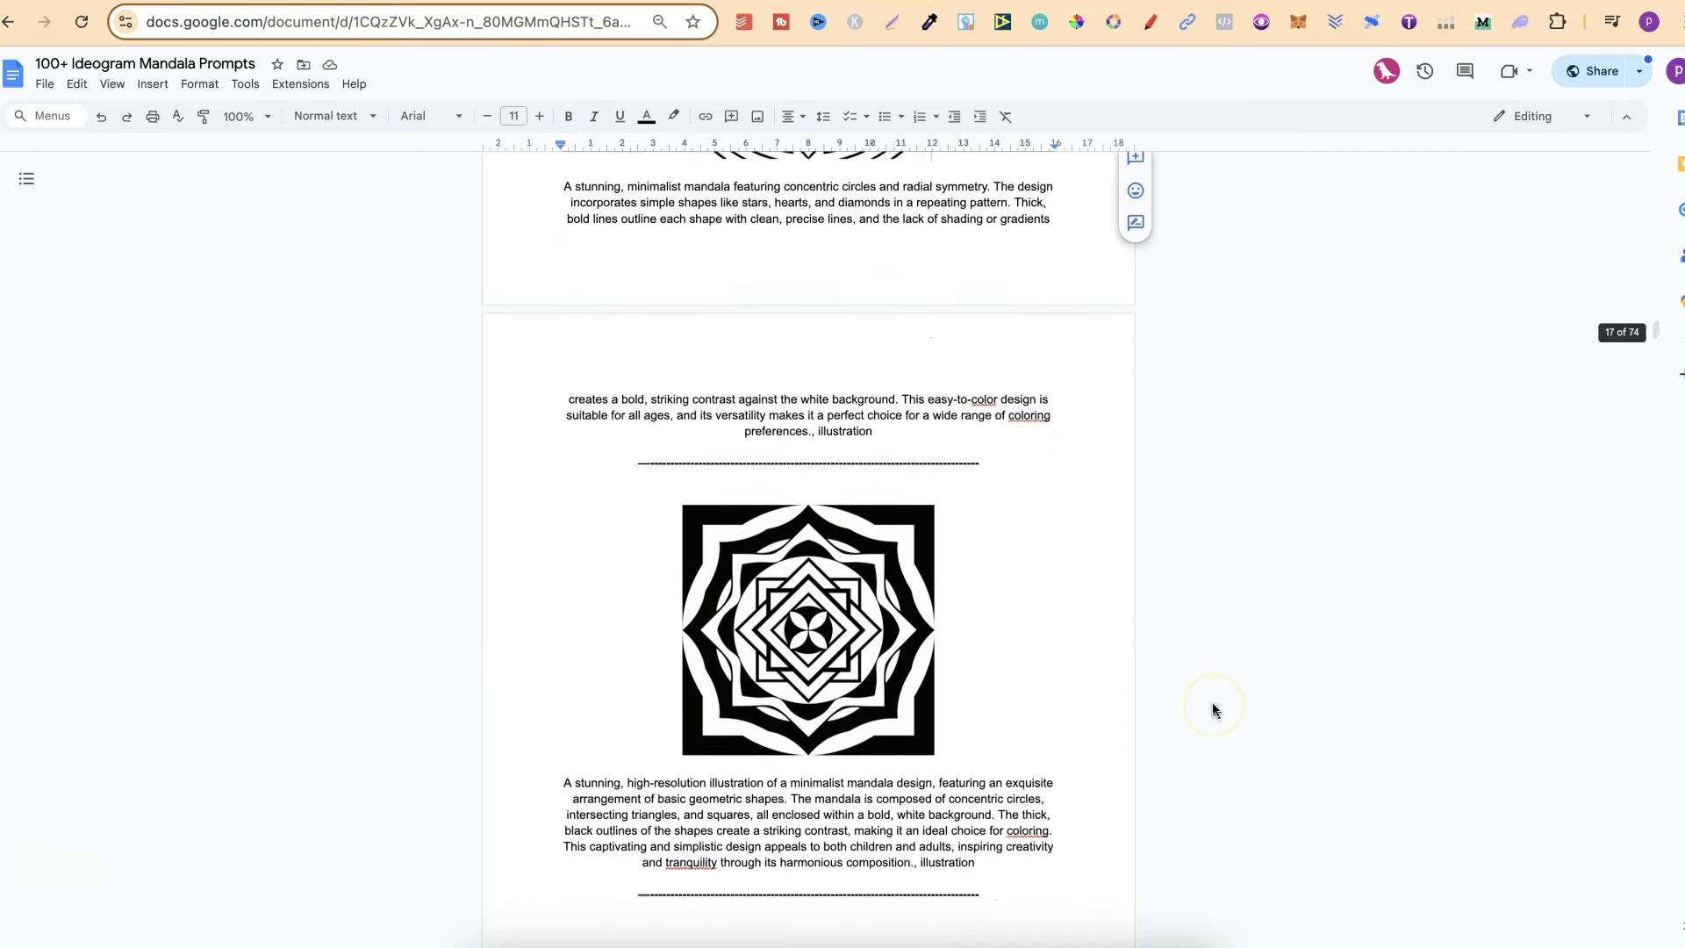
pyautogui.scroll(-4, 1213, 709)
pyautogui.scroll(-2, 1211, 708)
pyautogui.scroll(-3, 1211, 708)
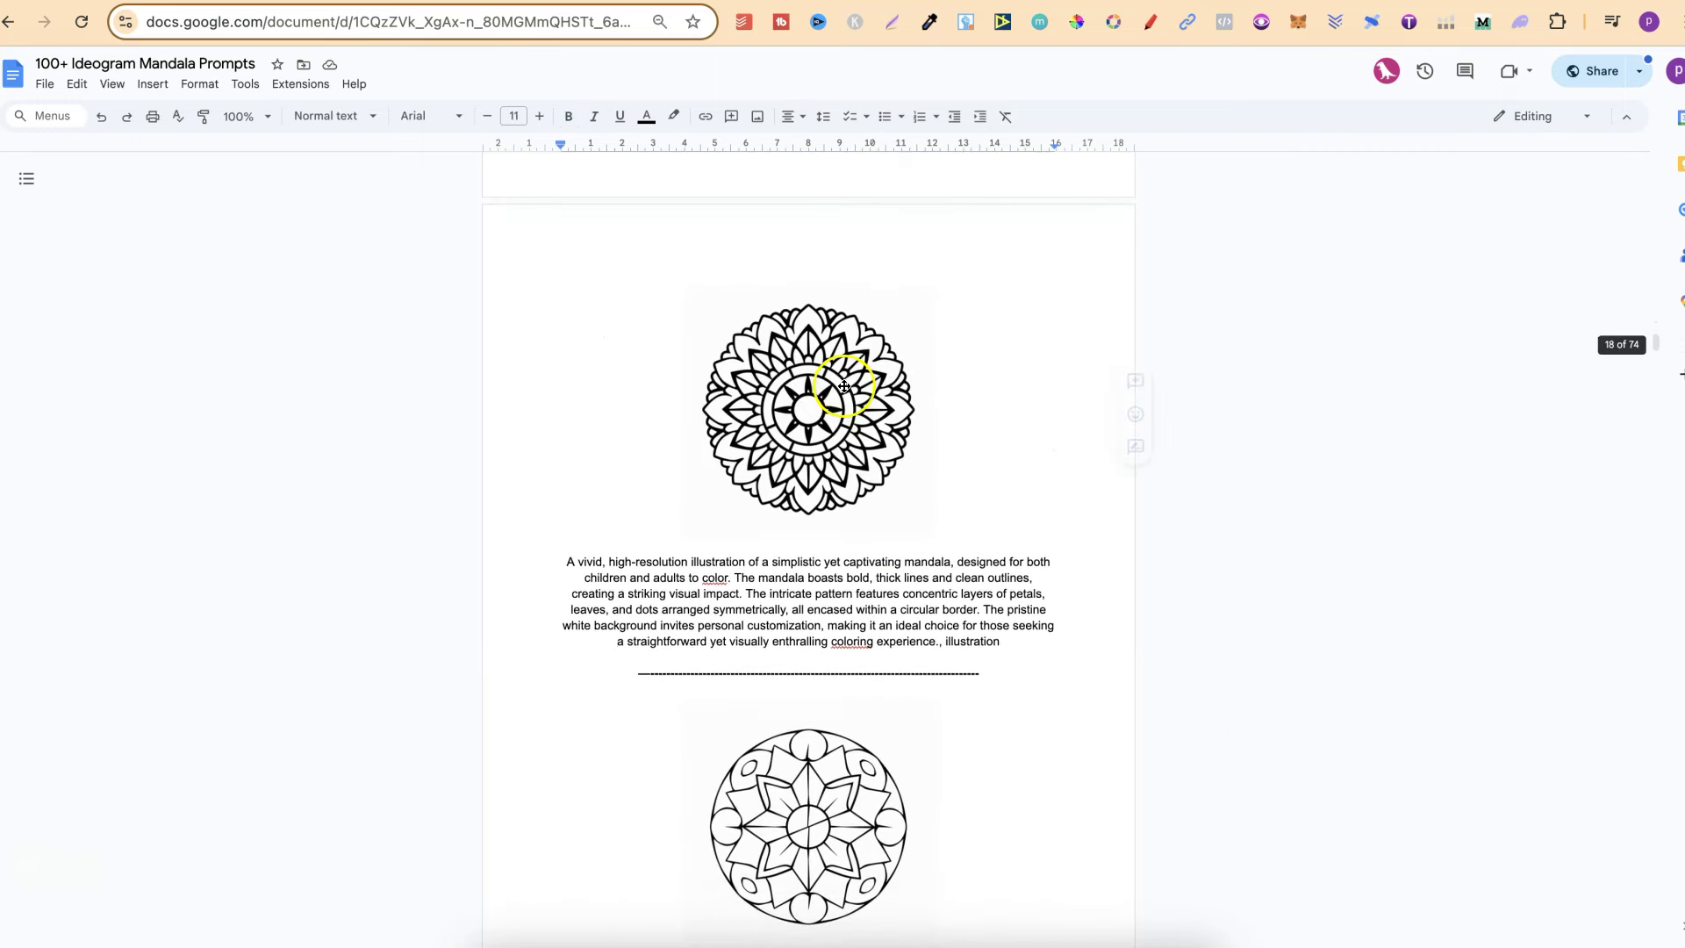
pyautogui.scroll(-3, 1215, 560)
pyautogui.scroll(-2, 1109, 459)
pyautogui.scroll(-2, 1110, 459)
pyautogui.scroll(-3, 1109, 458)
pyautogui.scroll(-4, 1110, 458)
pyautogui.scroll(-2, 1111, 458)
pyautogui.scroll(-3, 1110, 459)
pyautogui.scroll(-1, 1109, 458)
pyautogui.scroll(-3, 1110, 459)
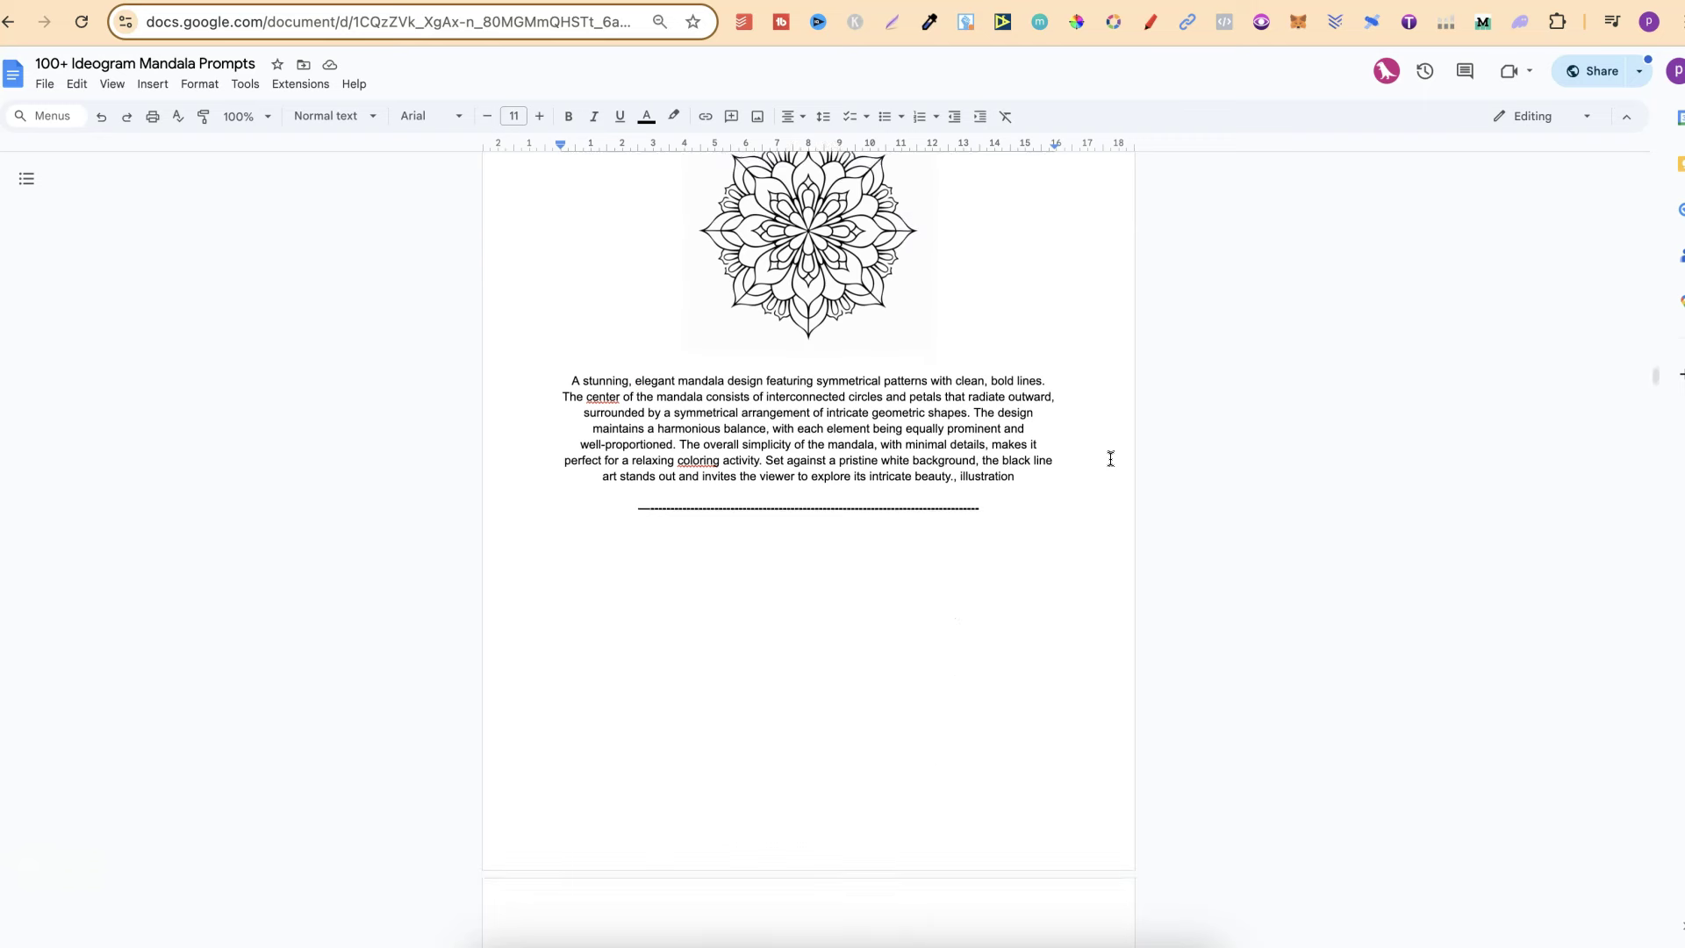
pyautogui.scroll(-1, 1110, 459)
pyautogui.scroll(-2, 1110, 458)
pyautogui.scroll(-1, 1110, 458)
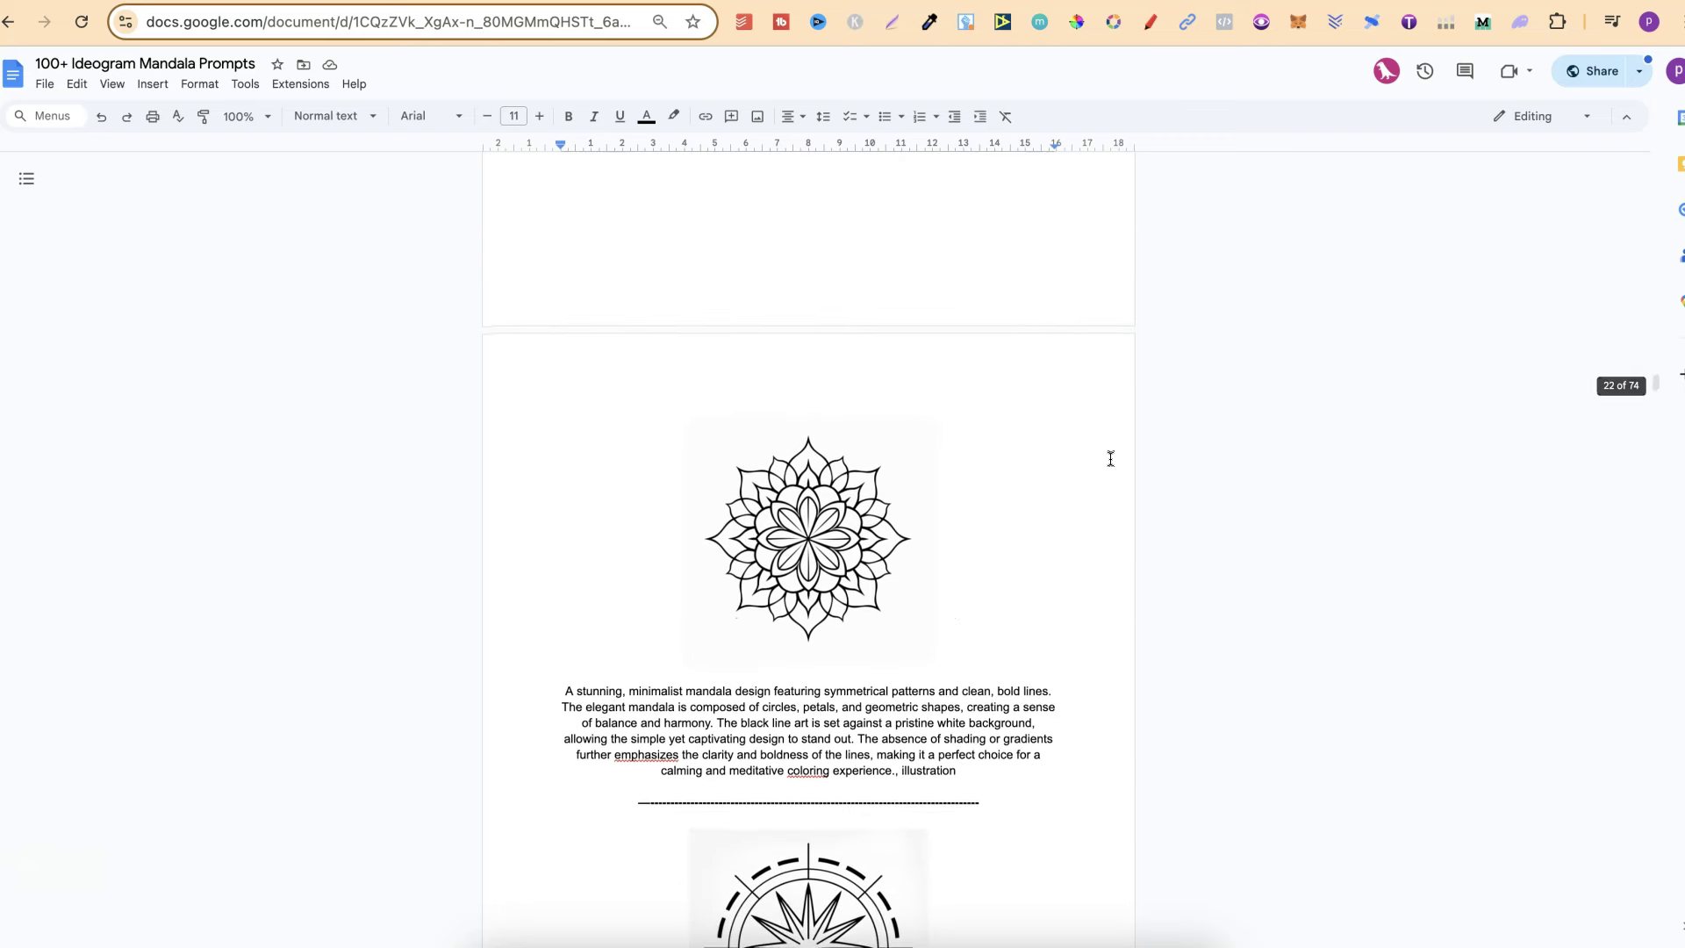
pyautogui.scroll(-1, 1110, 458)
pyautogui.scroll(-2, 1110, 459)
pyautogui.scroll(-1, 1110, 458)
pyautogui.scroll(-1, 1110, 459)
pyautogui.scroll(-3, 1110, 459)
pyautogui.scroll(-1, 1110, 459)
pyautogui.scroll(-2, 1110, 458)
pyautogui.scroll(-1, 1110, 459)
pyautogui.scroll(-2, 1109, 459)
pyautogui.scroll(-3, 1110, 459)
pyautogui.scroll(-3, 1110, 458)
pyautogui.scroll(-2, 1110, 458)
pyautogui.scroll(-3, 1109, 459)
pyautogui.scroll(-4, 1110, 459)
pyautogui.scroll(-2, 1110, 459)
pyautogui.scroll(-2, 1109, 459)
pyautogui.scroll(-4, 1109, 459)
pyautogui.scroll(-3, 1111, 458)
pyautogui.scroll(-3, 1110, 459)
pyautogui.scroll(-3, 1110, 459)
pyautogui.scroll(-3, 1110, 459)
pyautogui.scroll(-3, 1111, 459)
pyautogui.scroll(4, 1109, 459)
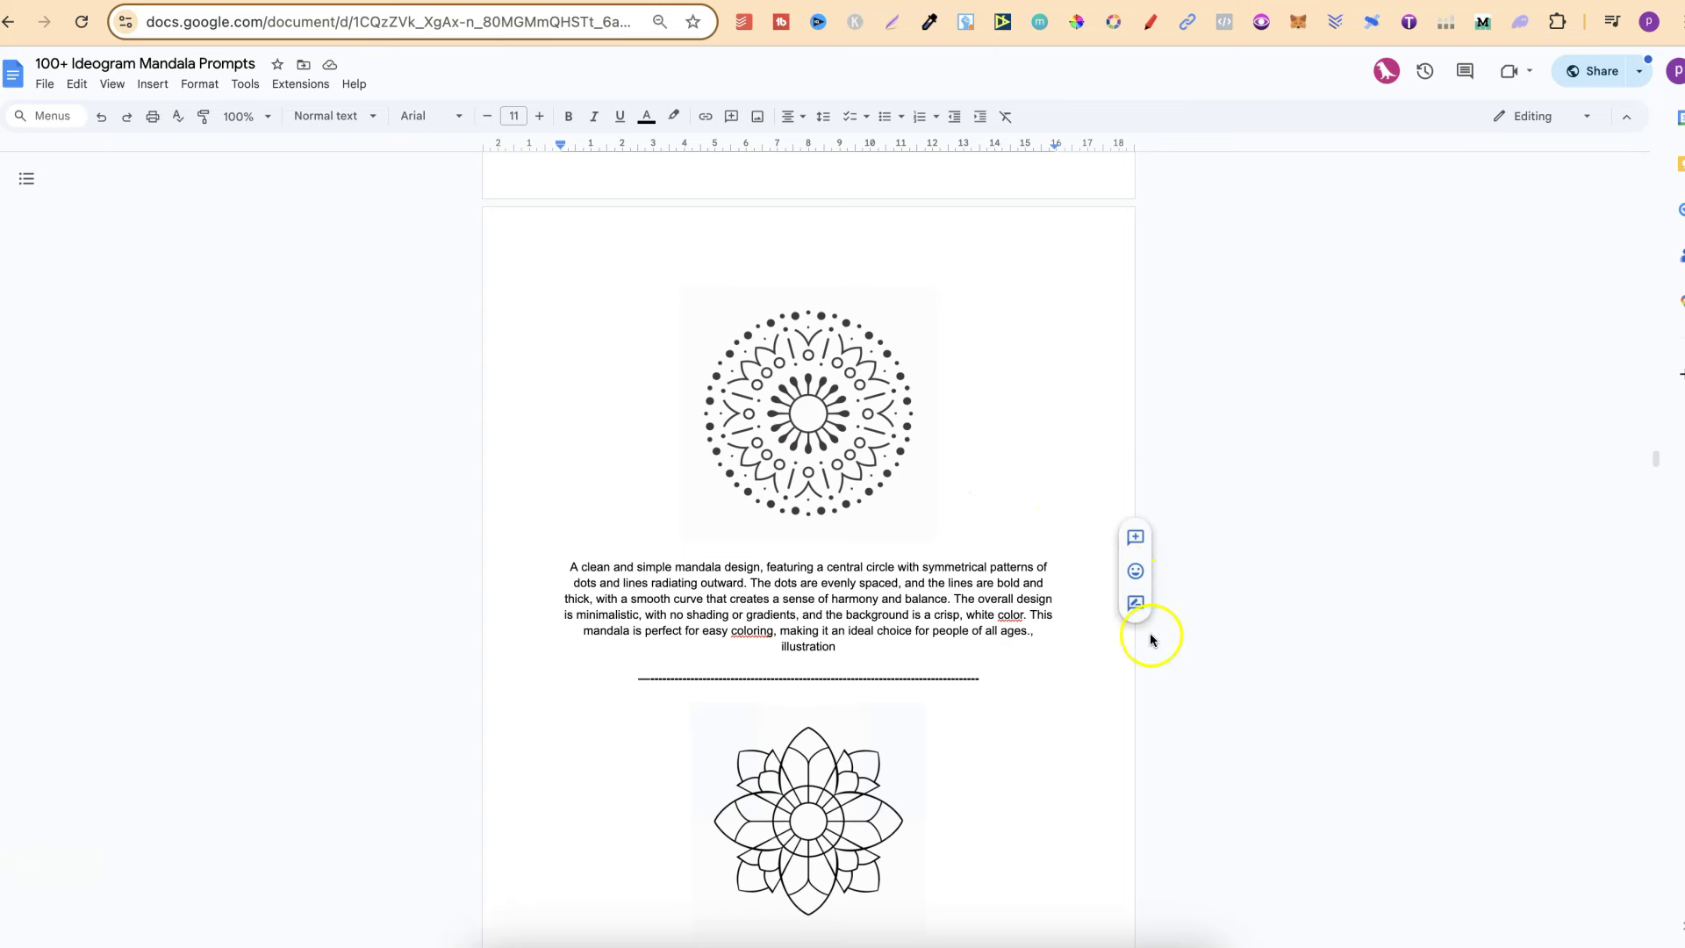
pyautogui.scroll(-2, 1151, 640)
pyautogui.scroll(-3, 1150, 640)
pyautogui.scroll(-3, 1151, 641)
pyautogui.scroll(-2, 1152, 642)
pyautogui.scroll(-3, 1151, 641)
pyautogui.scroll(-3, 1150, 641)
# Step: Highlight the '24 Flowers:' heading, then deselect it
pyautogui.click(603, 324)
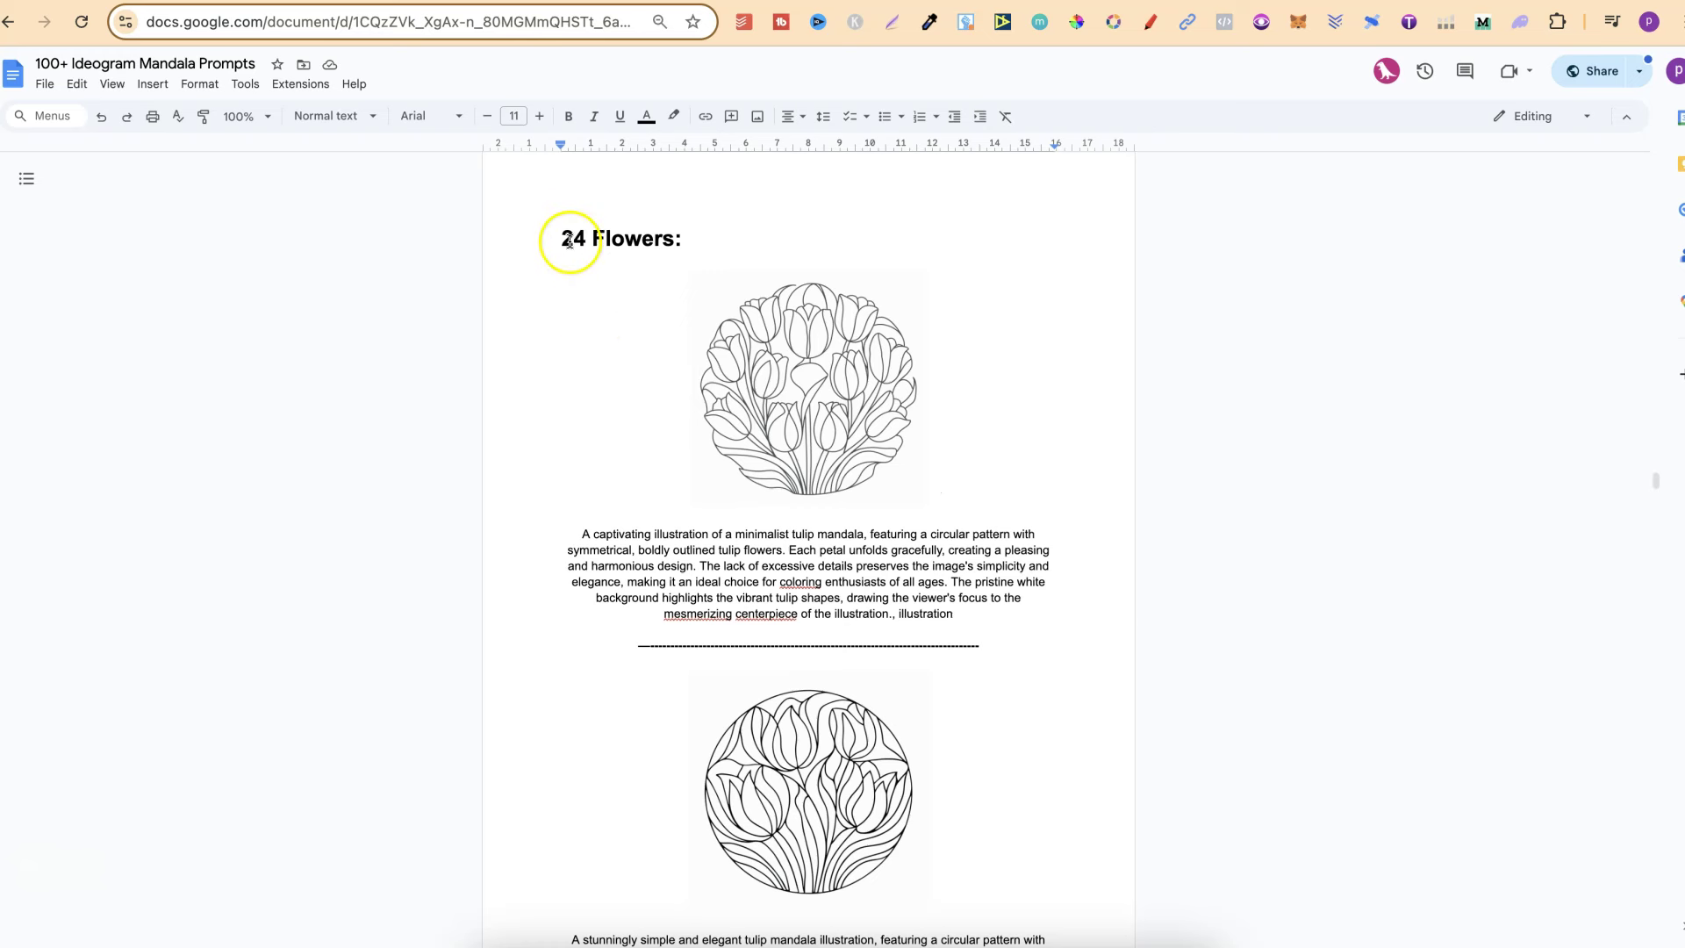
pyautogui.moveTo(565, 236); pyautogui.dragTo(649, 230)
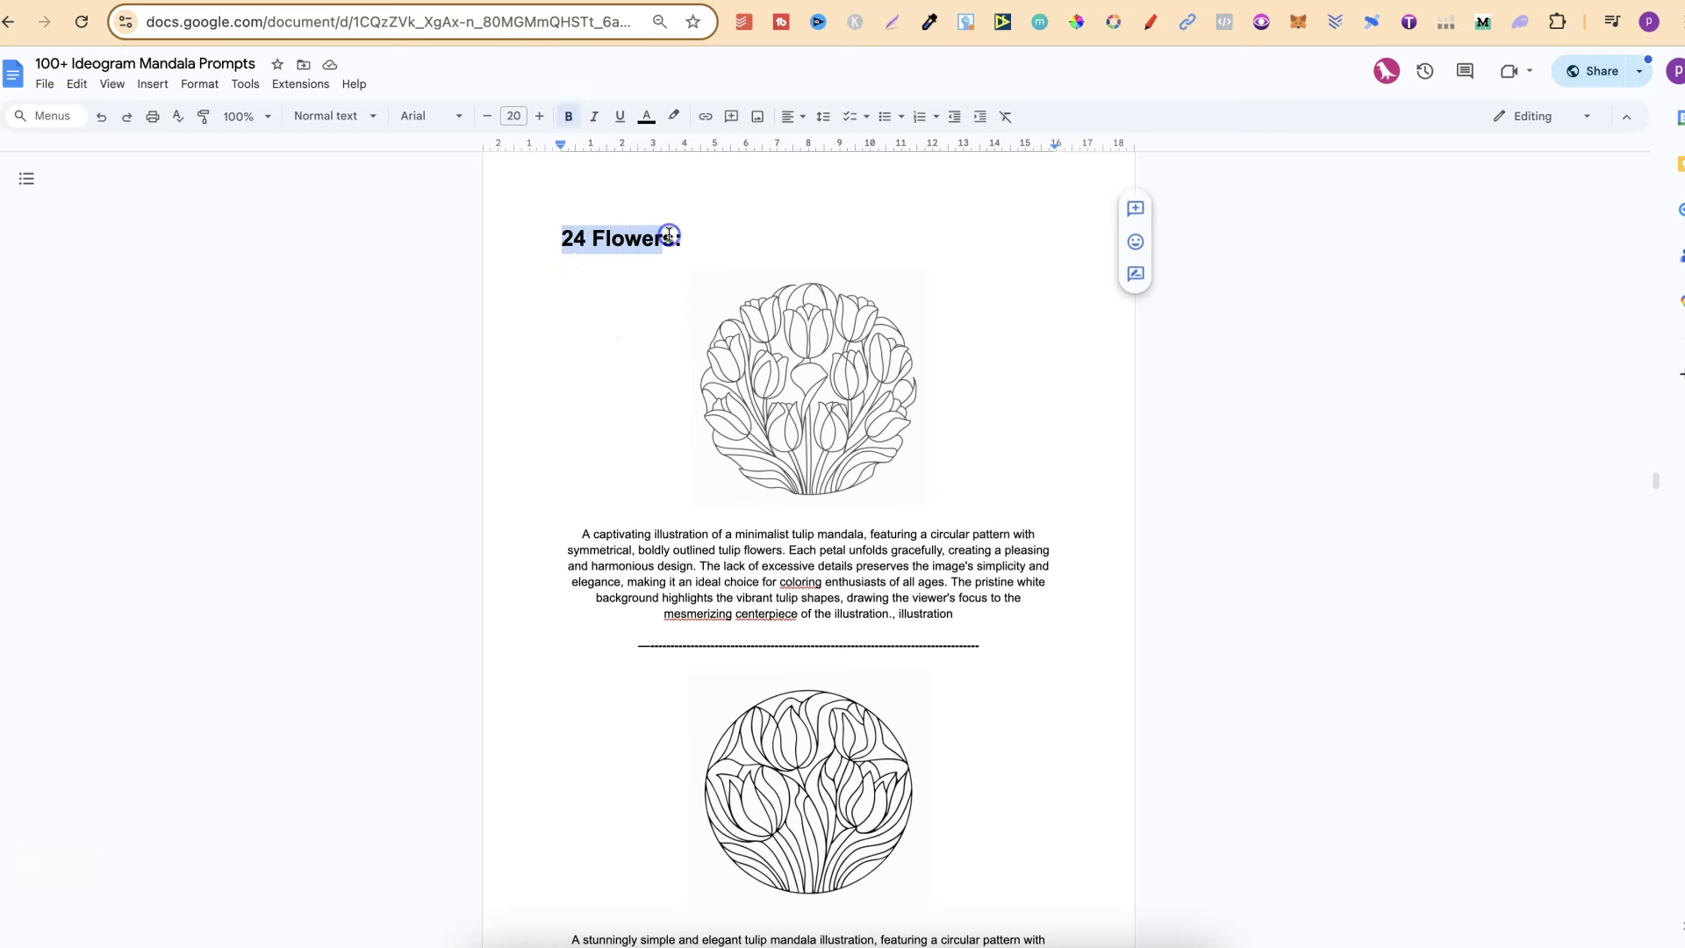
pyautogui.click(1110, 613)
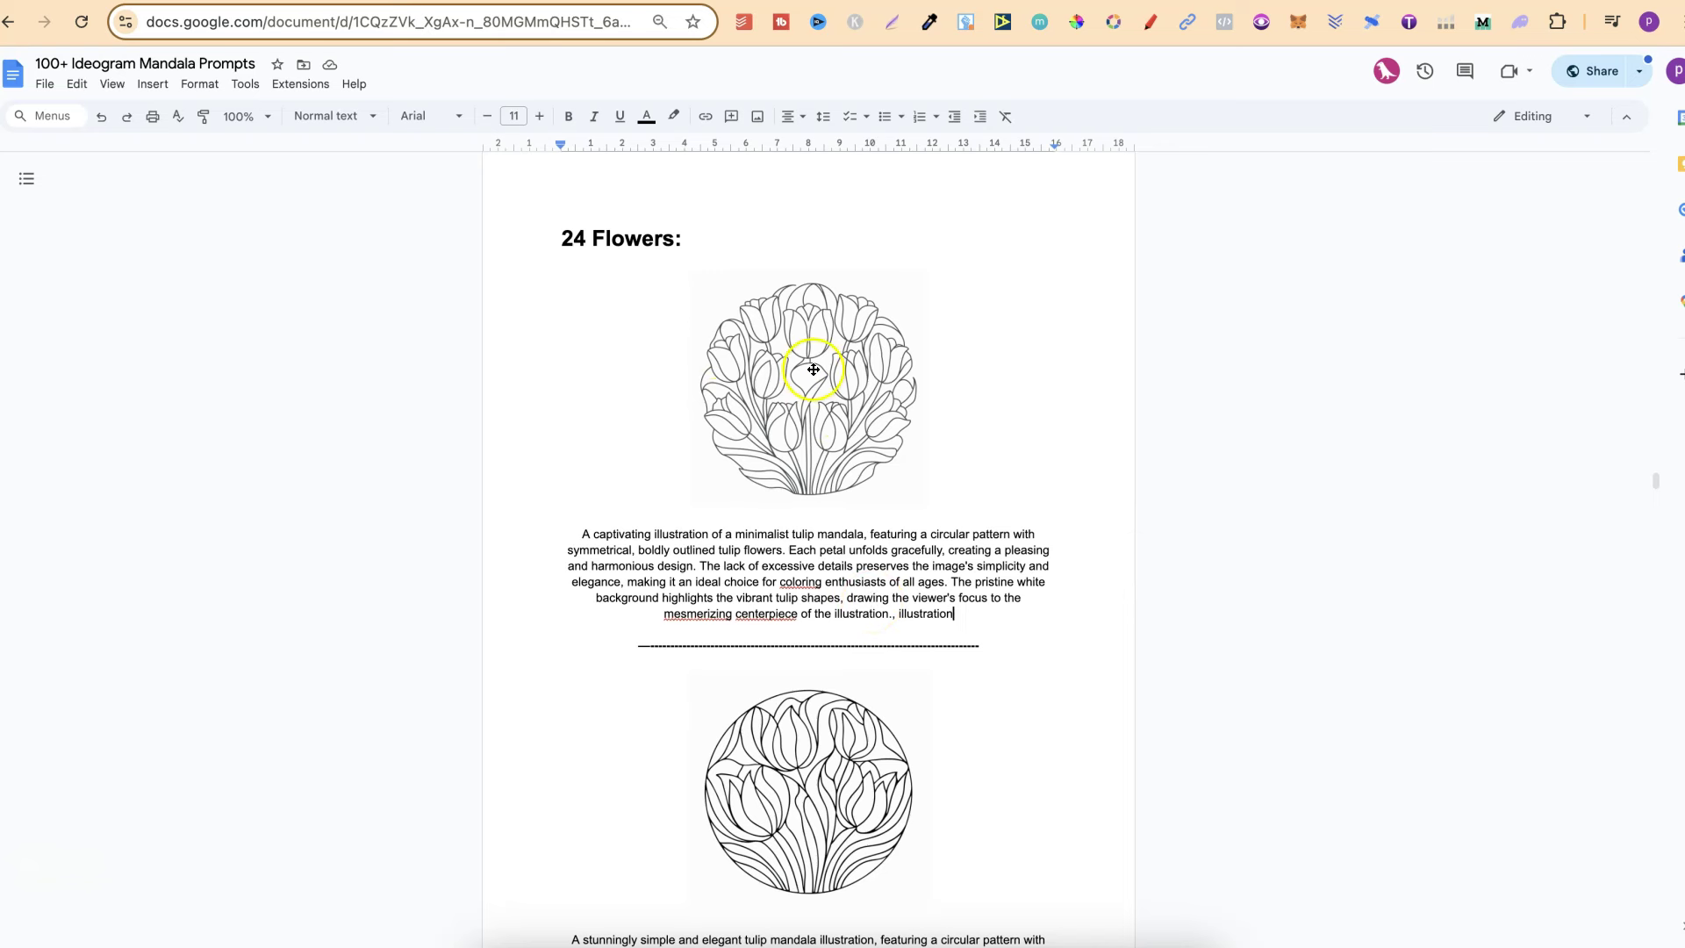
pyautogui.scroll(-4, 1057, 470)
pyautogui.scroll(-3, 1059, 471)
pyautogui.scroll(-4, 1058, 471)
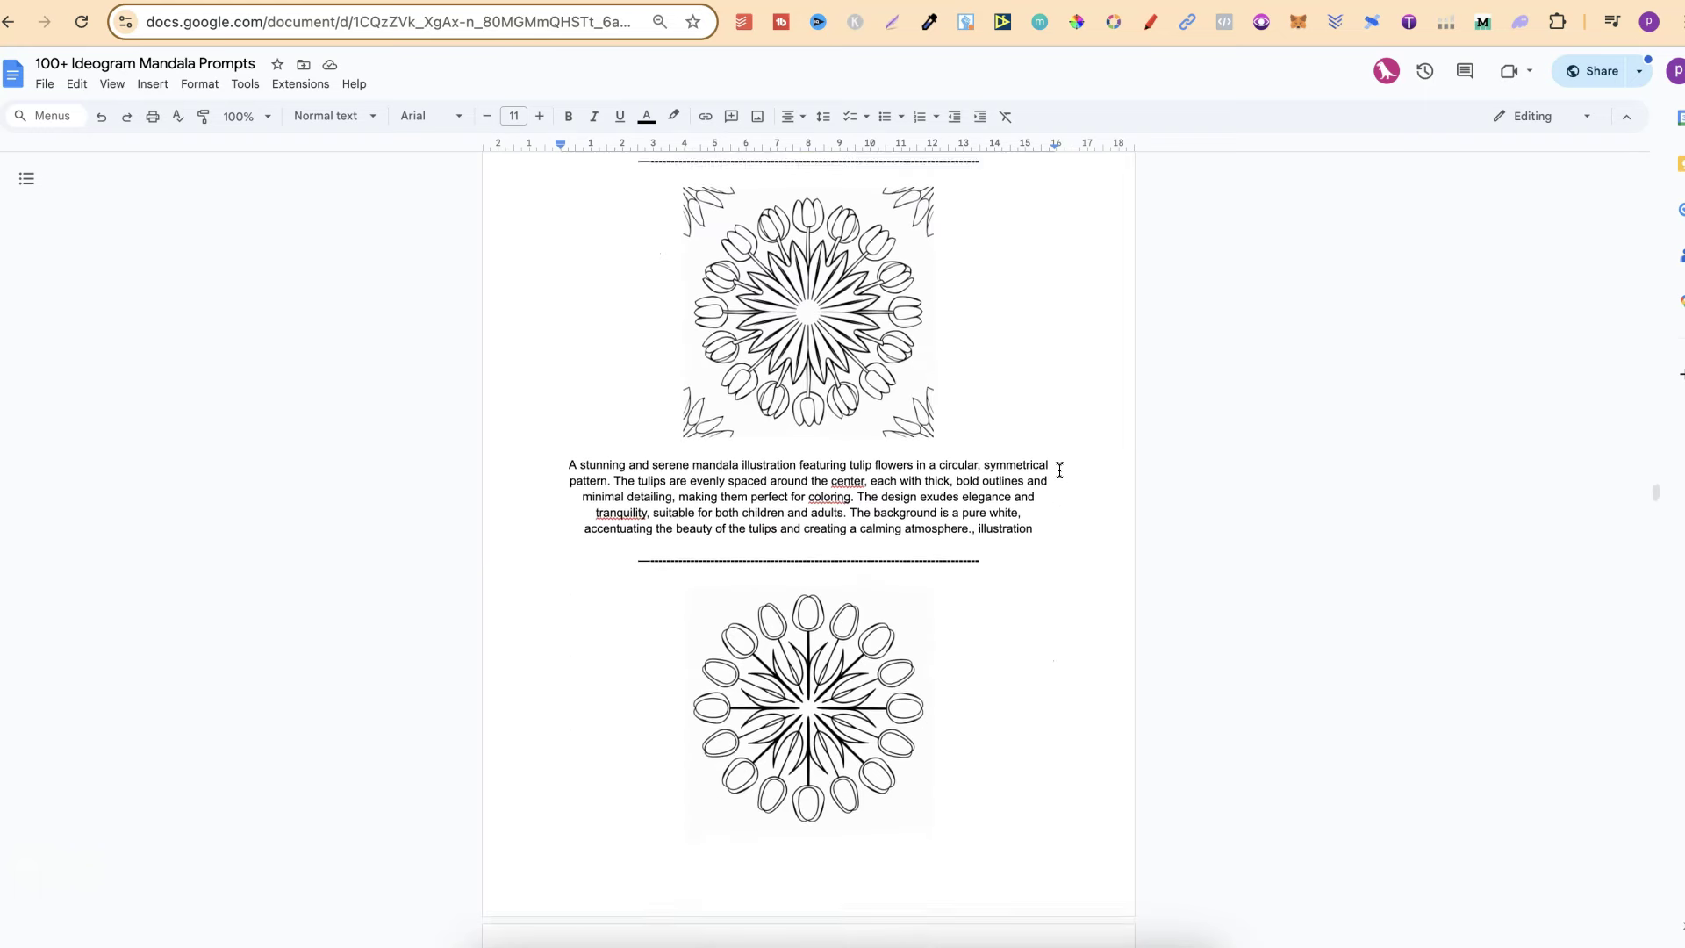
pyautogui.scroll(-3, 1059, 470)
pyautogui.scroll(-2, 1058, 470)
pyautogui.scroll(-3, 1060, 469)
pyautogui.scroll(-3, 1060, 471)
pyautogui.scroll(-3, 1059, 471)
pyautogui.scroll(-2, 1058, 471)
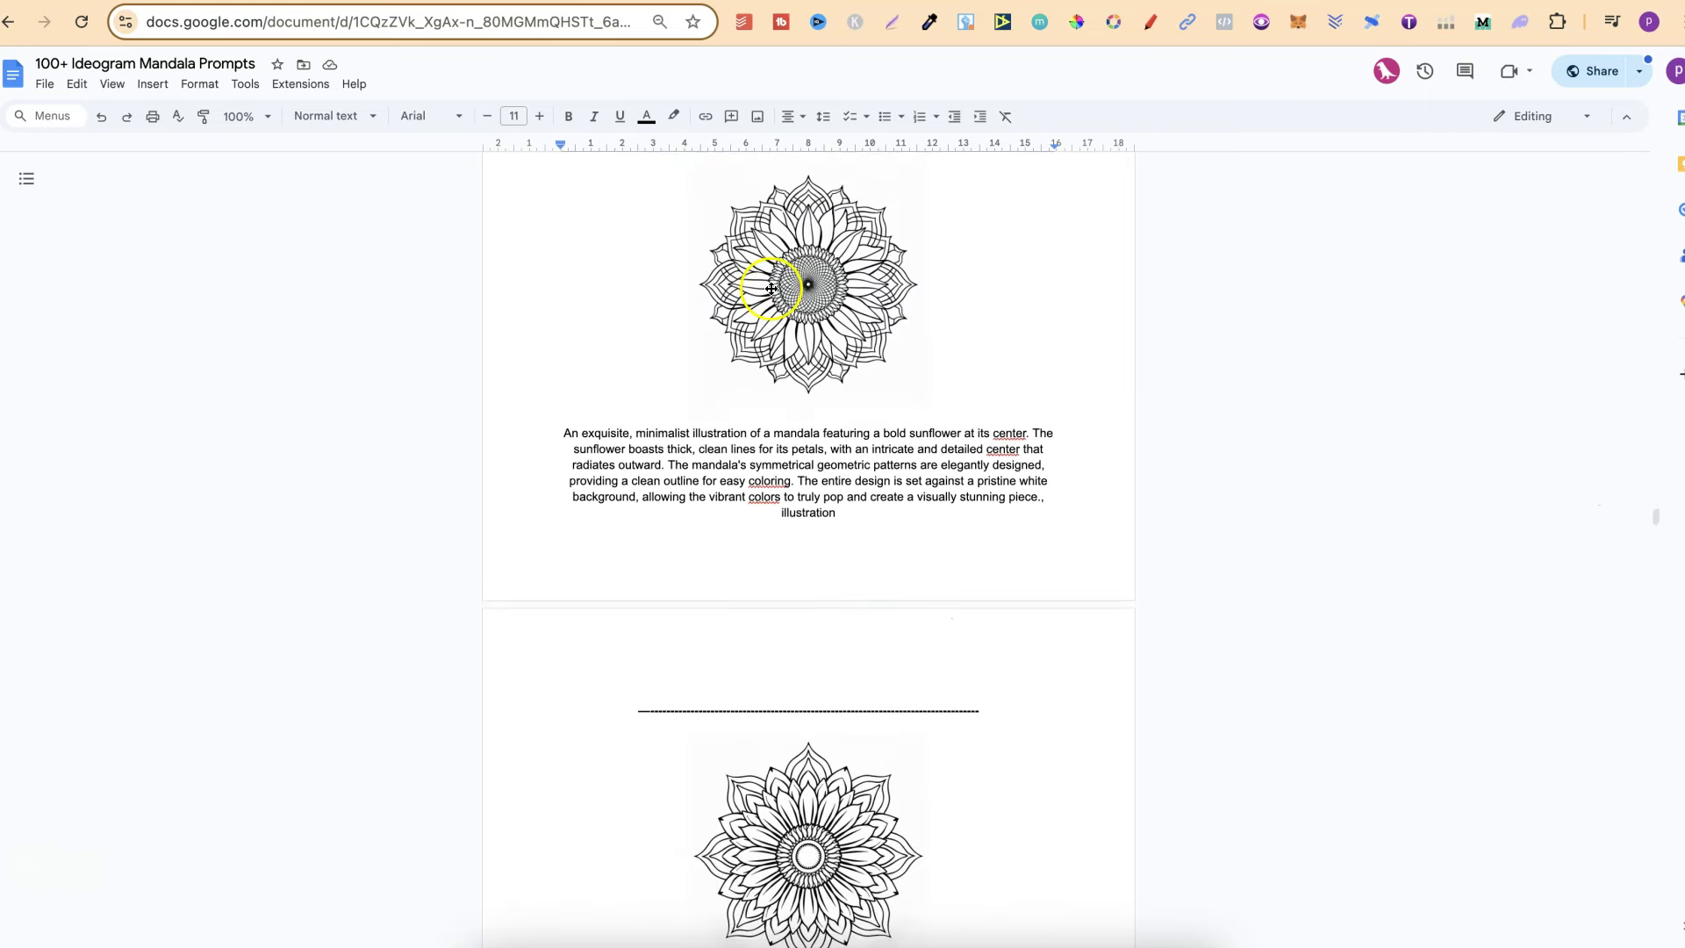
pyautogui.scroll(-2, 1094, 527)
pyautogui.scroll(-2, 1095, 527)
pyautogui.scroll(-2, 1097, 527)
pyautogui.scroll(-3, 1096, 527)
pyautogui.scroll(-1, 1096, 527)
pyautogui.scroll(-1, 1096, 527)
pyautogui.scroll(-3, 1095, 527)
pyautogui.scroll(-3, 1095, 526)
pyautogui.scroll(-3, 1095, 527)
pyautogui.scroll(-3, 1096, 528)
pyautogui.scroll(-3, 1097, 528)
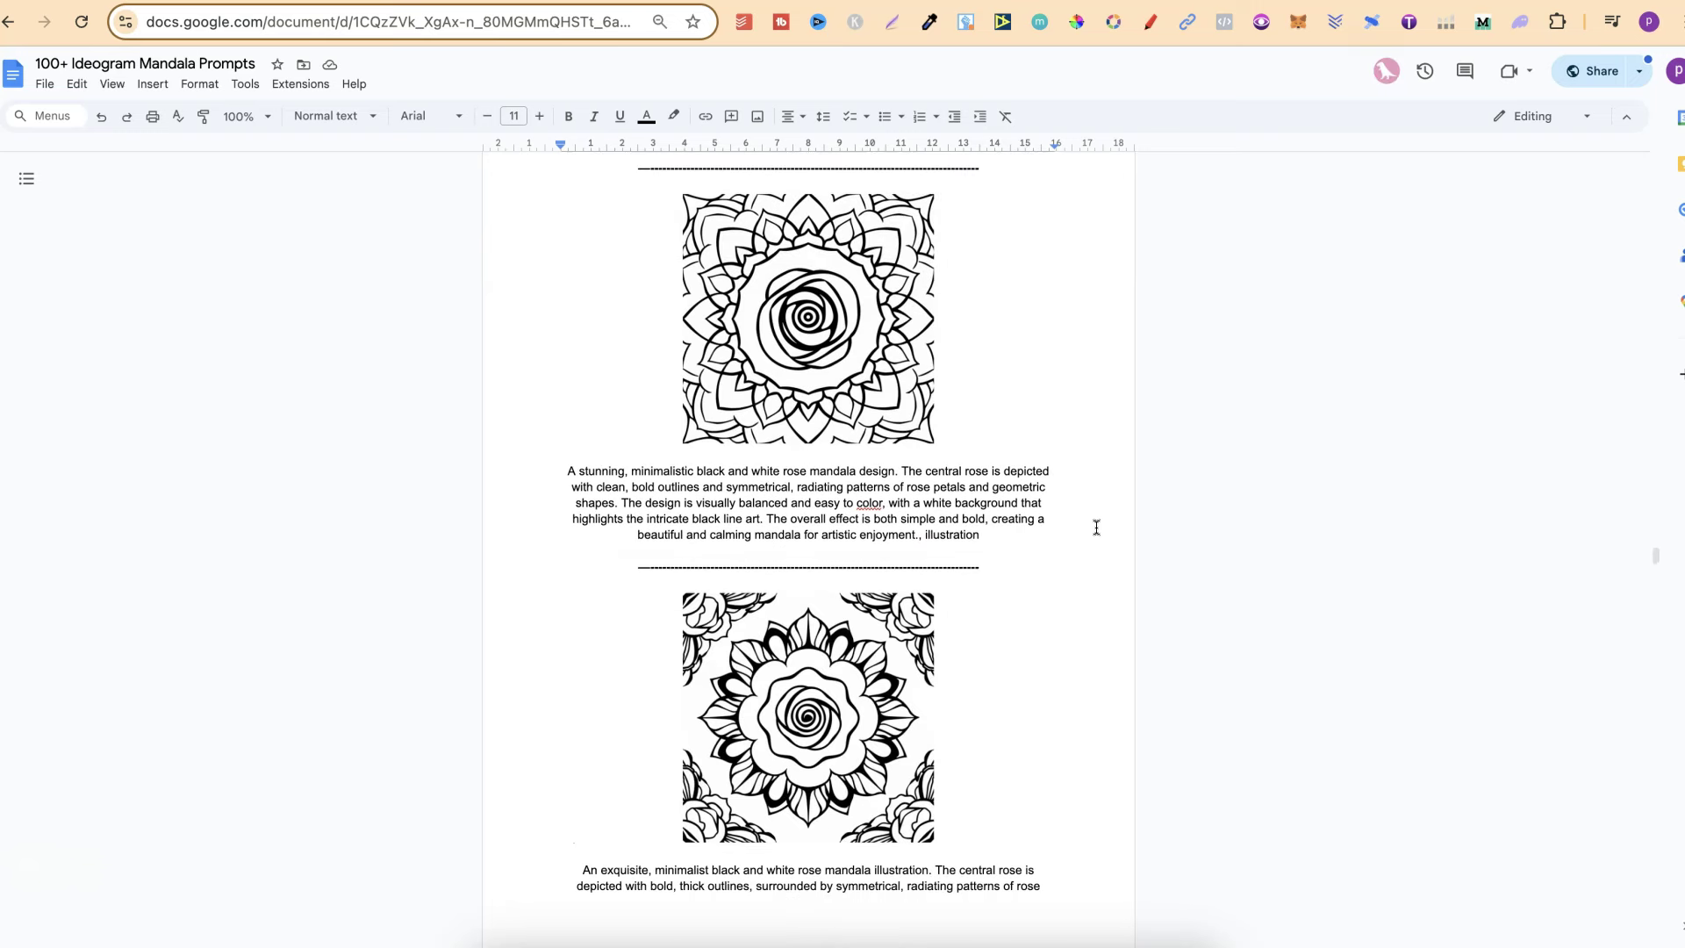
pyautogui.scroll(-2, 1096, 526)
pyautogui.scroll(-2, 1097, 527)
pyautogui.scroll(-2, 1095, 526)
pyautogui.scroll(-3, 1095, 528)
pyautogui.scroll(-4, 1096, 528)
pyautogui.scroll(-3, 1096, 527)
pyautogui.scroll(-1, 1095, 526)
pyautogui.scroll(-3, 1095, 526)
pyautogui.scroll(-3, 1095, 526)
pyautogui.scroll(2, 1100, 526)
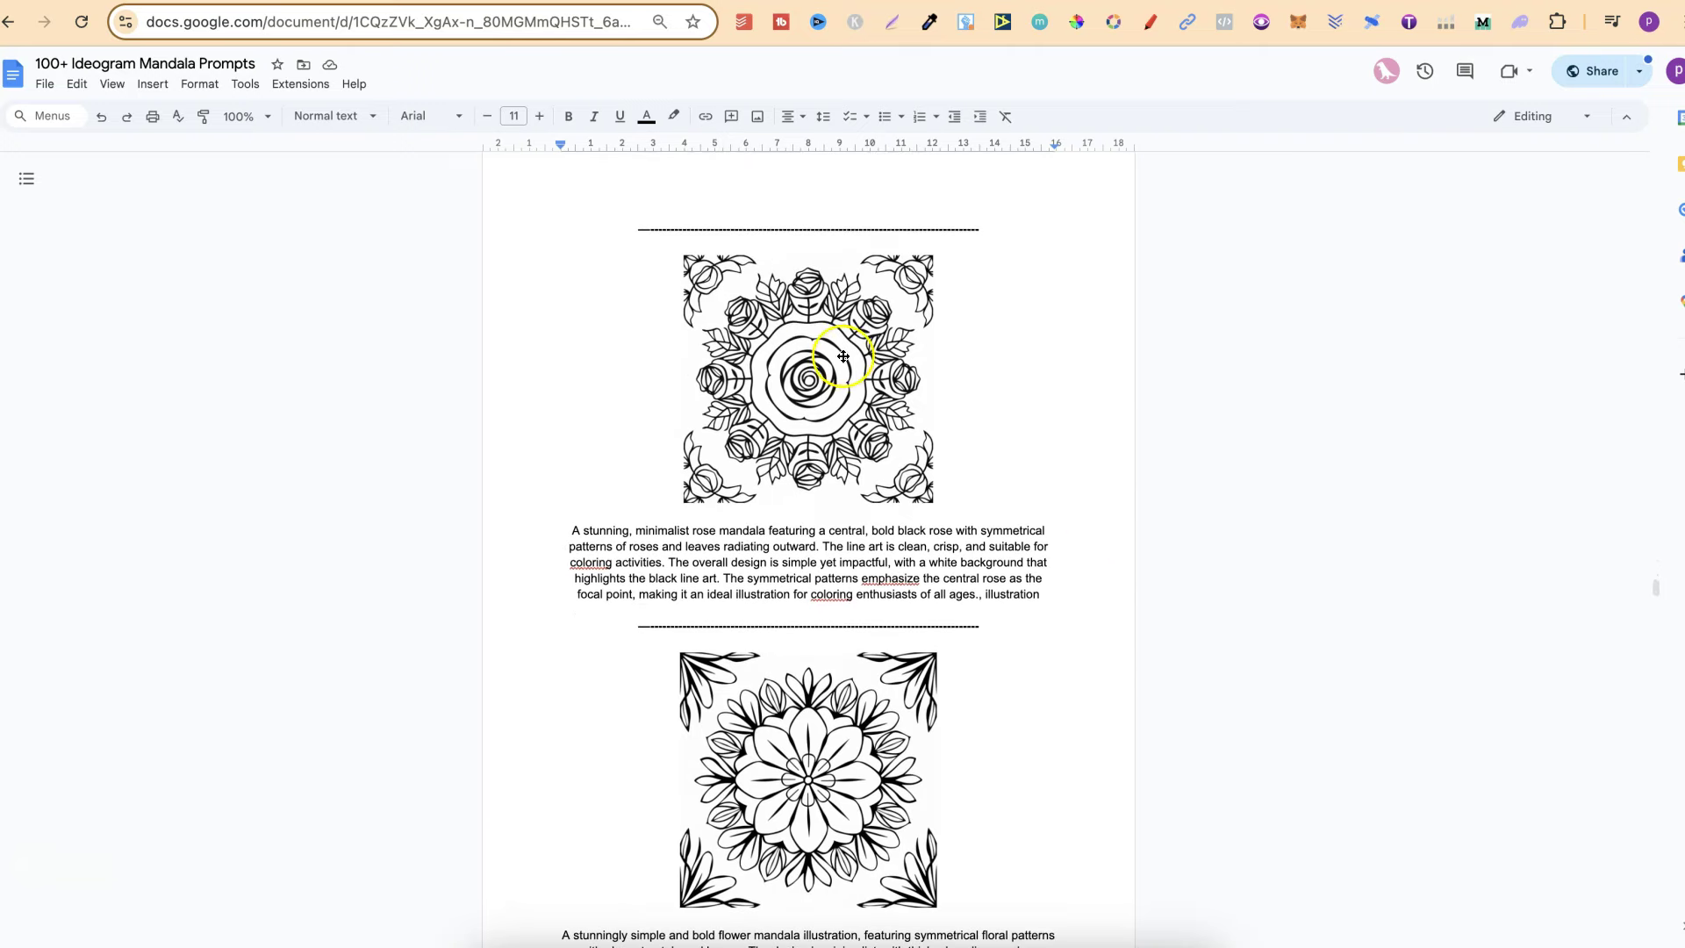
pyautogui.scroll(-4, 1106, 646)
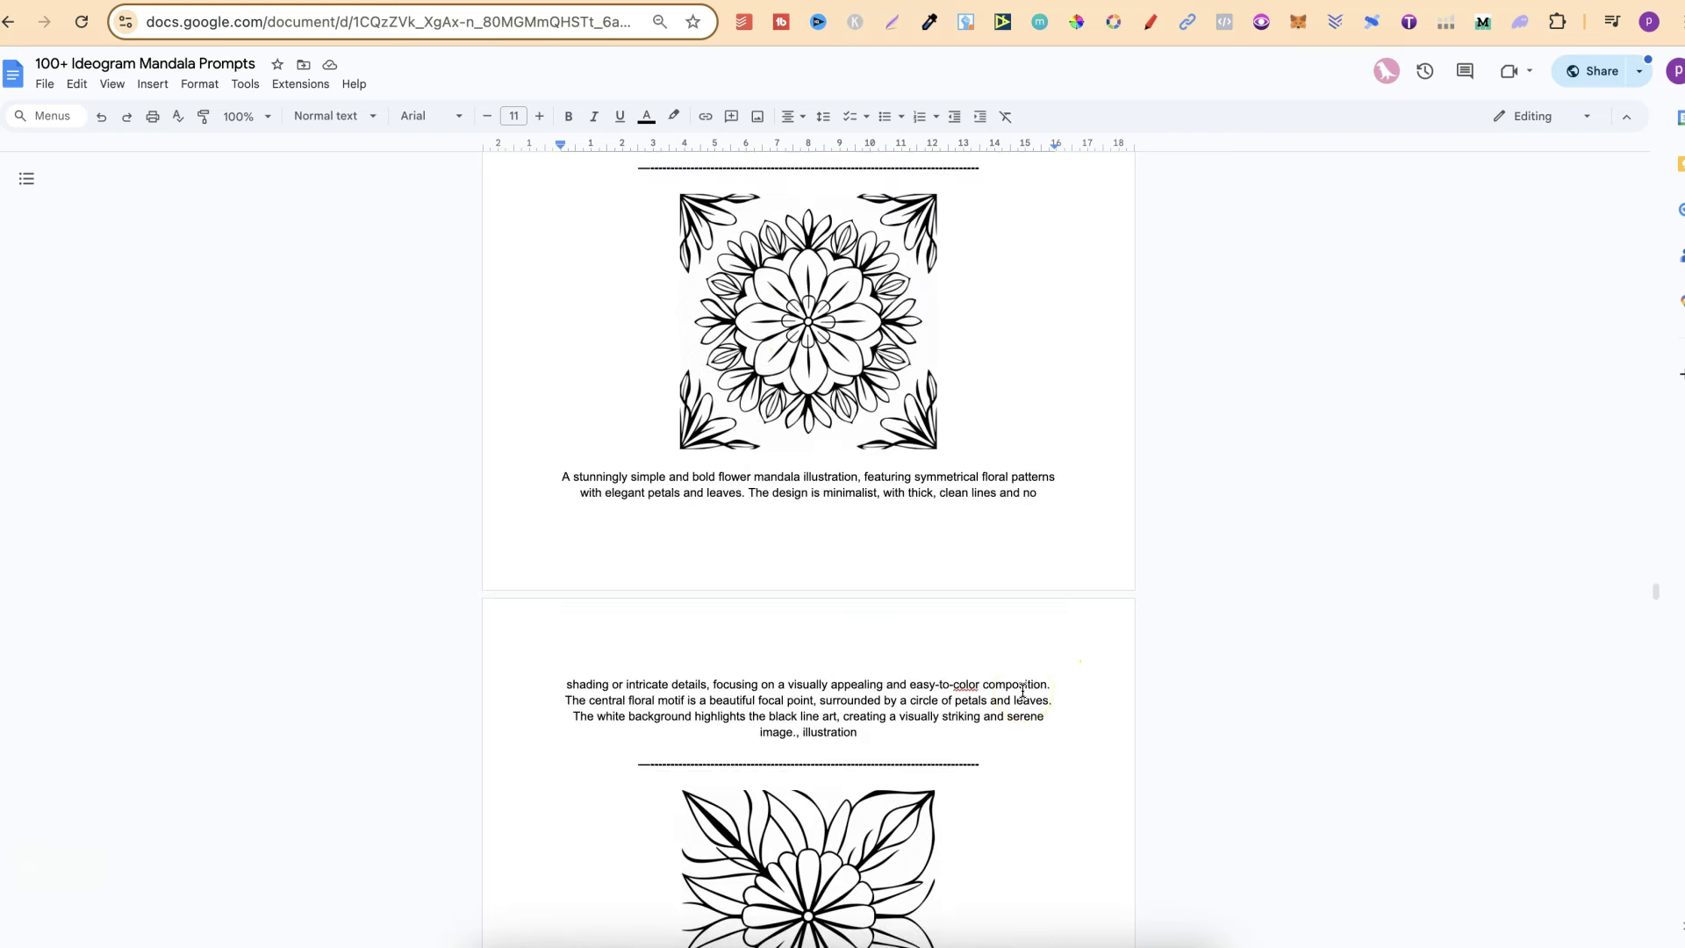
pyautogui.scroll(-3, 1024, 694)
pyautogui.scroll(-4, 1024, 693)
pyautogui.scroll(-3, 1023, 690)
pyautogui.scroll(-3, 1021, 689)
pyautogui.scroll(-4, 1022, 690)
pyautogui.scroll(-3, 1021, 690)
pyautogui.scroll(-3, 1021, 691)
pyautogui.scroll(-4, 1023, 689)
pyautogui.scroll(-3, 1022, 689)
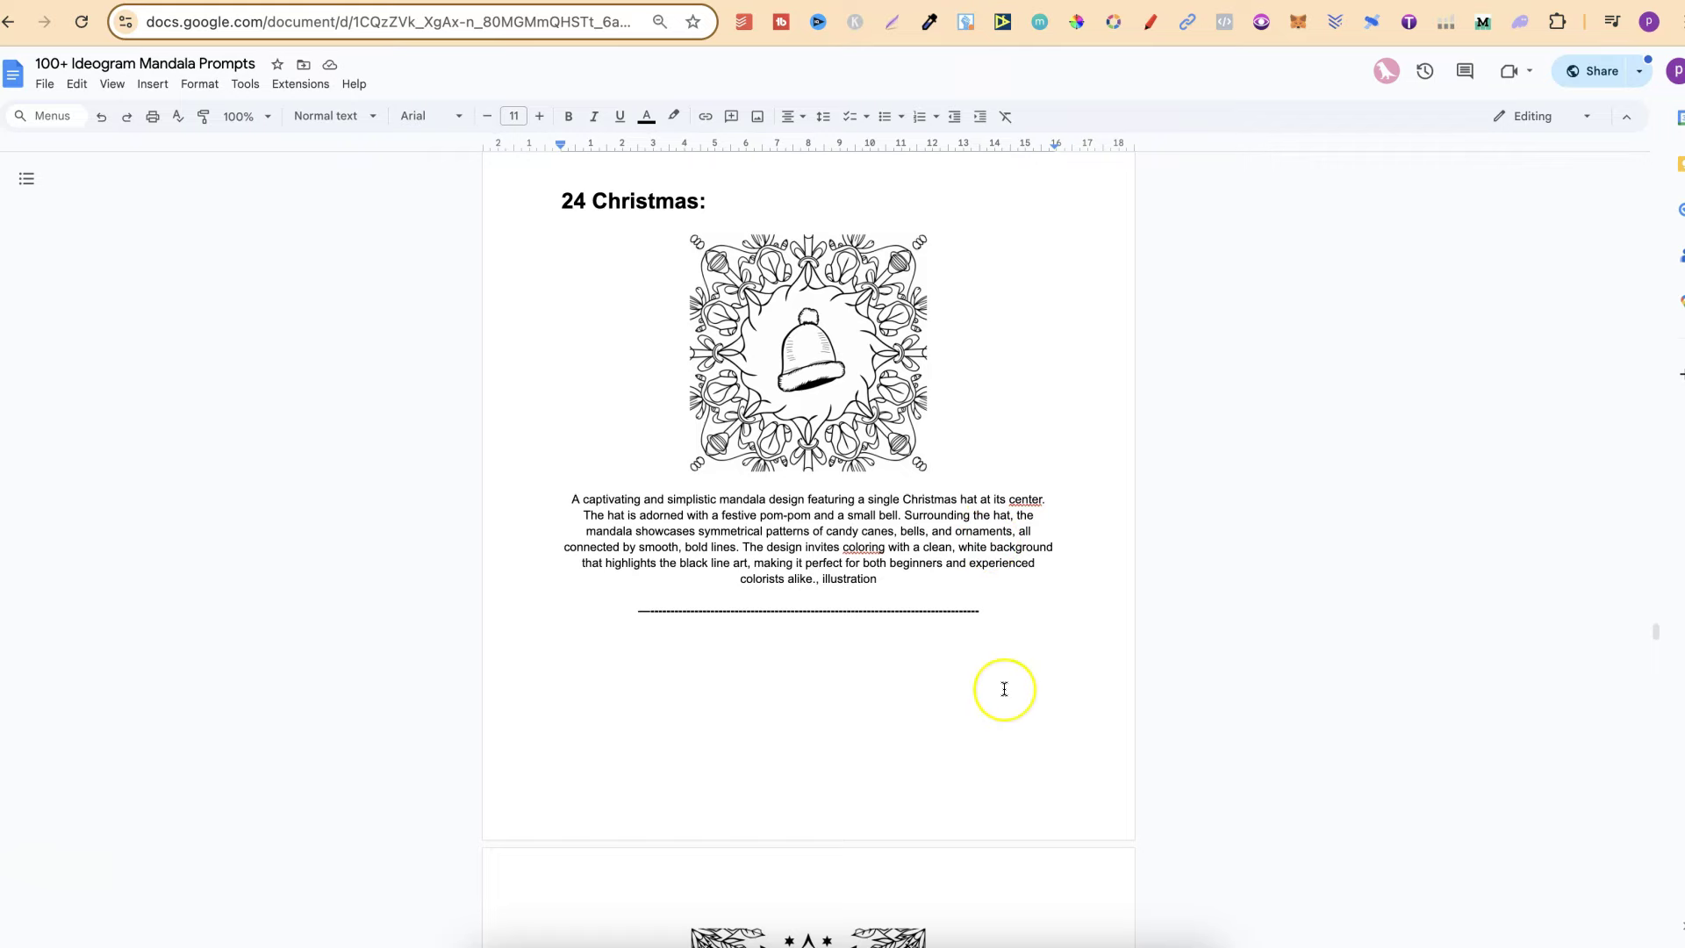
pyautogui.scroll(-5, 1004, 689)
pyautogui.scroll(-3, 1004, 689)
pyautogui.scroll(-4, 1003, 689)
pyautogui.scroll(-4, 1004, 688)
pyautogui.scroll(-7, 1004, 689)
pyautogui.scroll(-5, 1004, 689)
pyautogui.scroll(-5, 1004, 688)
pyautogui.scroll(-9, 1004, 689)
pyautogui.scroll(-5, 1004, 689)
pyautogui.scroll(-6, 1004, 689)
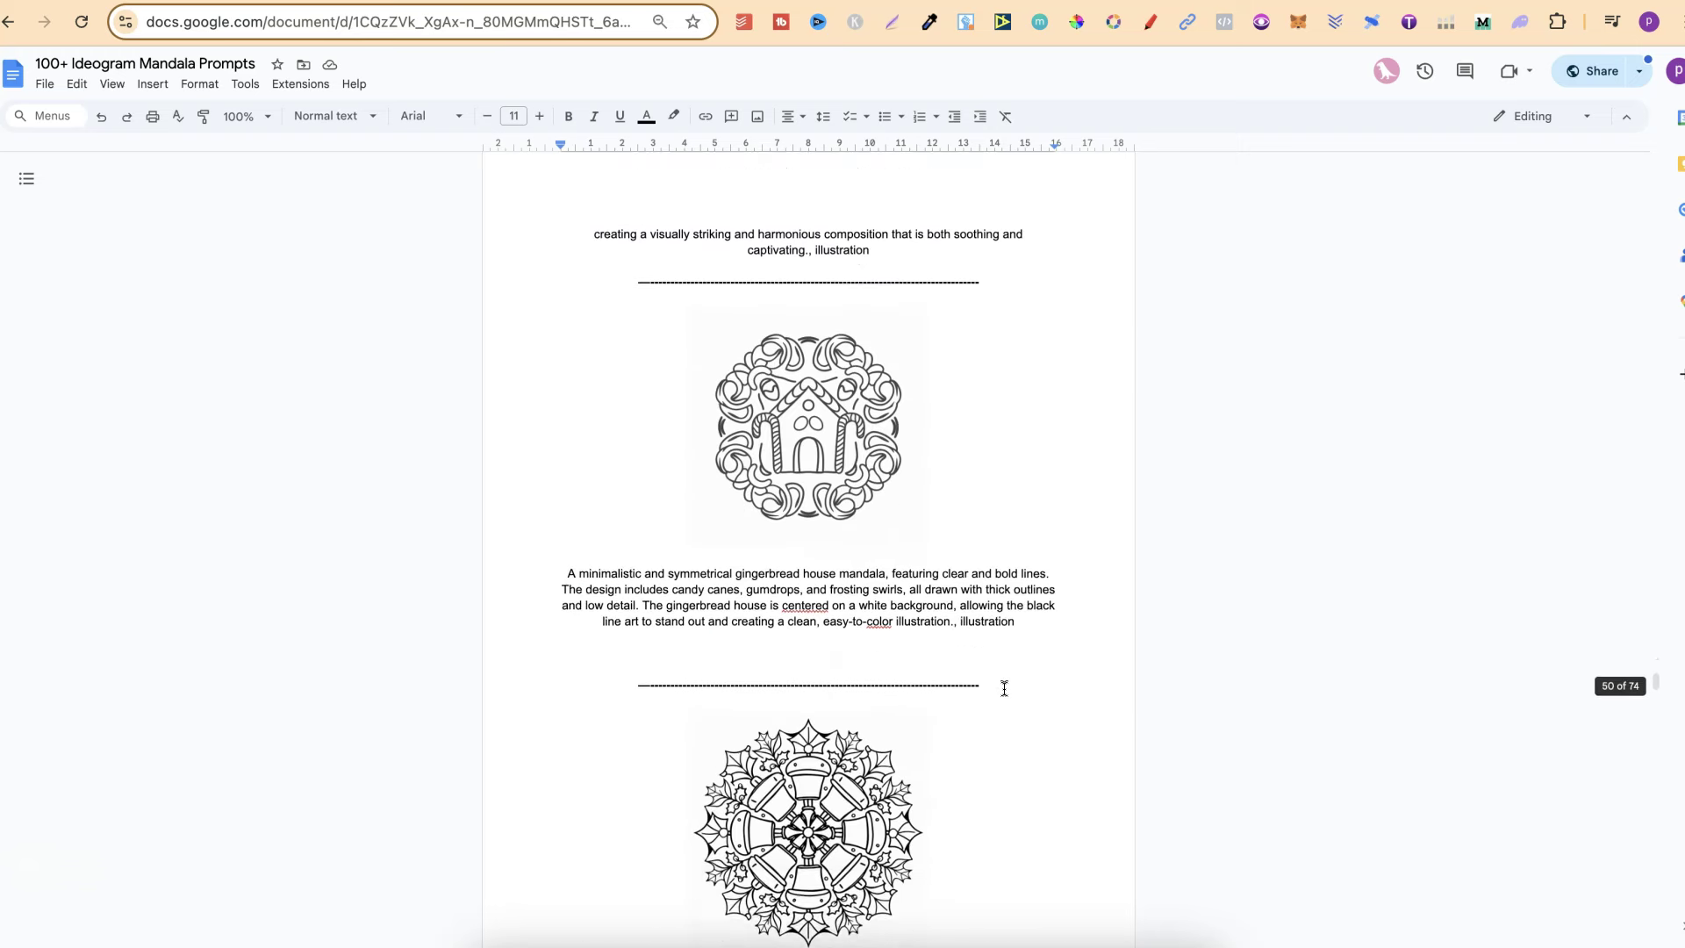
pyautogui.scroll(-2, 1003, 688)
pyautogui.scroll(-1, 1003, 688)
pyautogui.scroll(-3, 1003, 688)
pyautogui.scroll(-2, 1003, 688)
pyautogui.scroll(-3, 1004, 687)
pyautogui.scroll(-4, 1004, 688)
pyautogui.scroll(-2, 1004, 688)
pyautogui.scroll(-3, 1003, 687)
pyautogui.scroll(-4, 1003, 687)
pyautogui.scroll(-2, 1003, 687)
pyautogui.scroll(-1, 1004, 687)
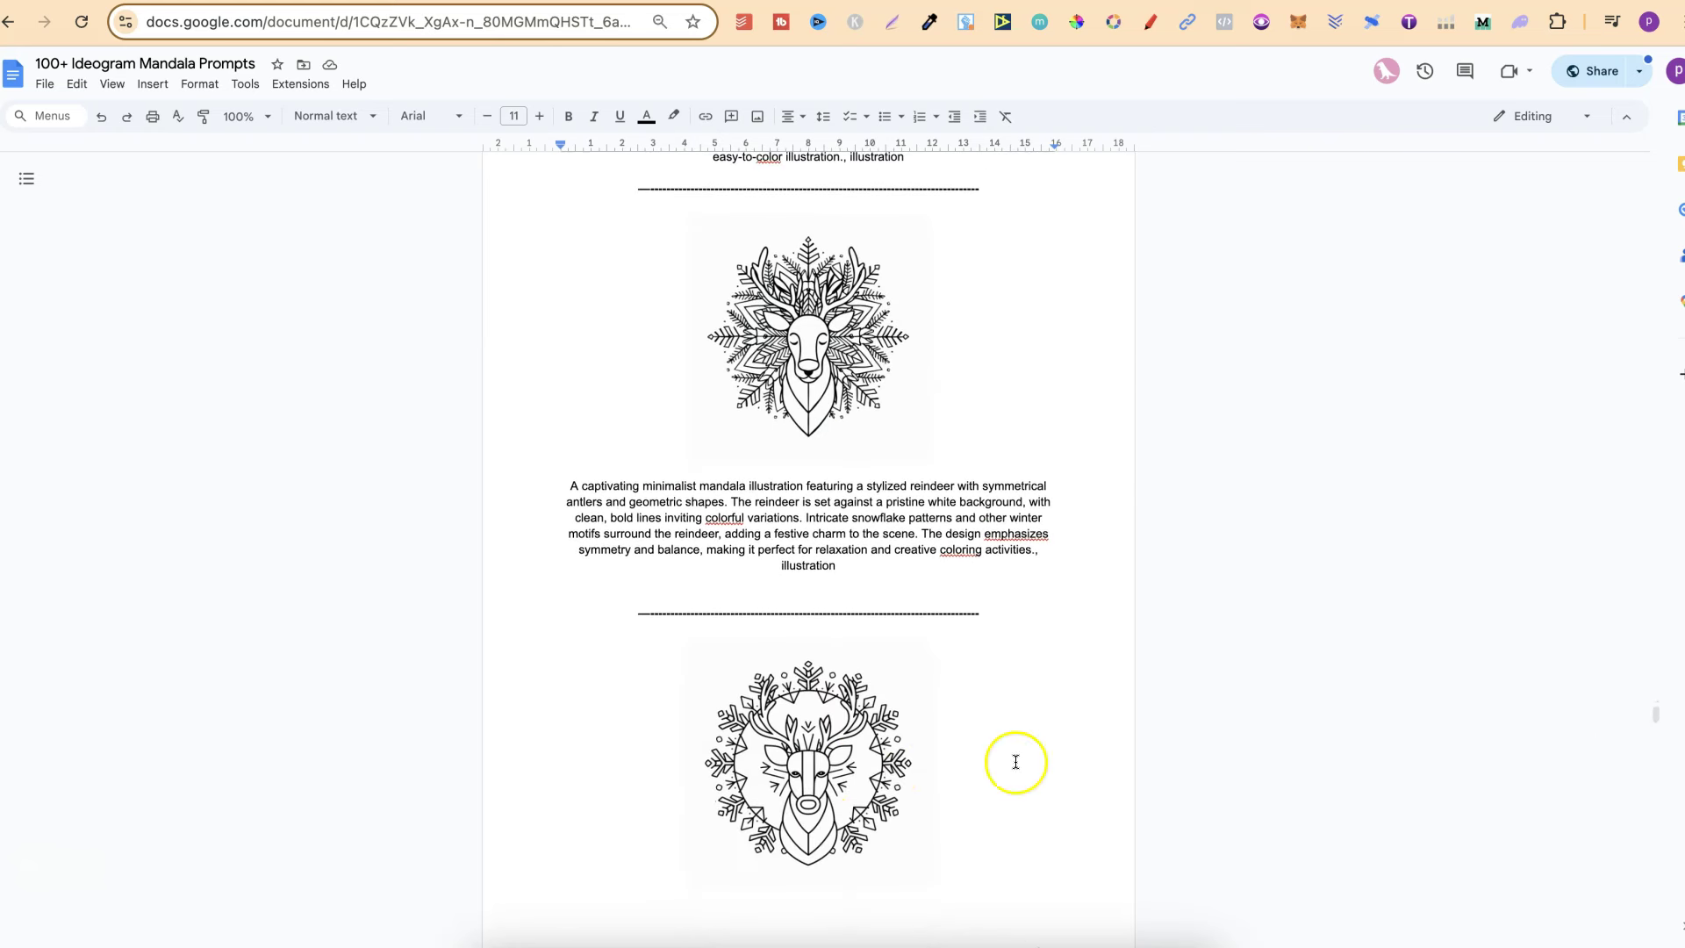
# Step: Highlight 'minimalist mandala illustration' in the reindeer prompt, then deselect it
pyautogui.moveTo(637, 486); pyautogui.dragTo(733, 488)
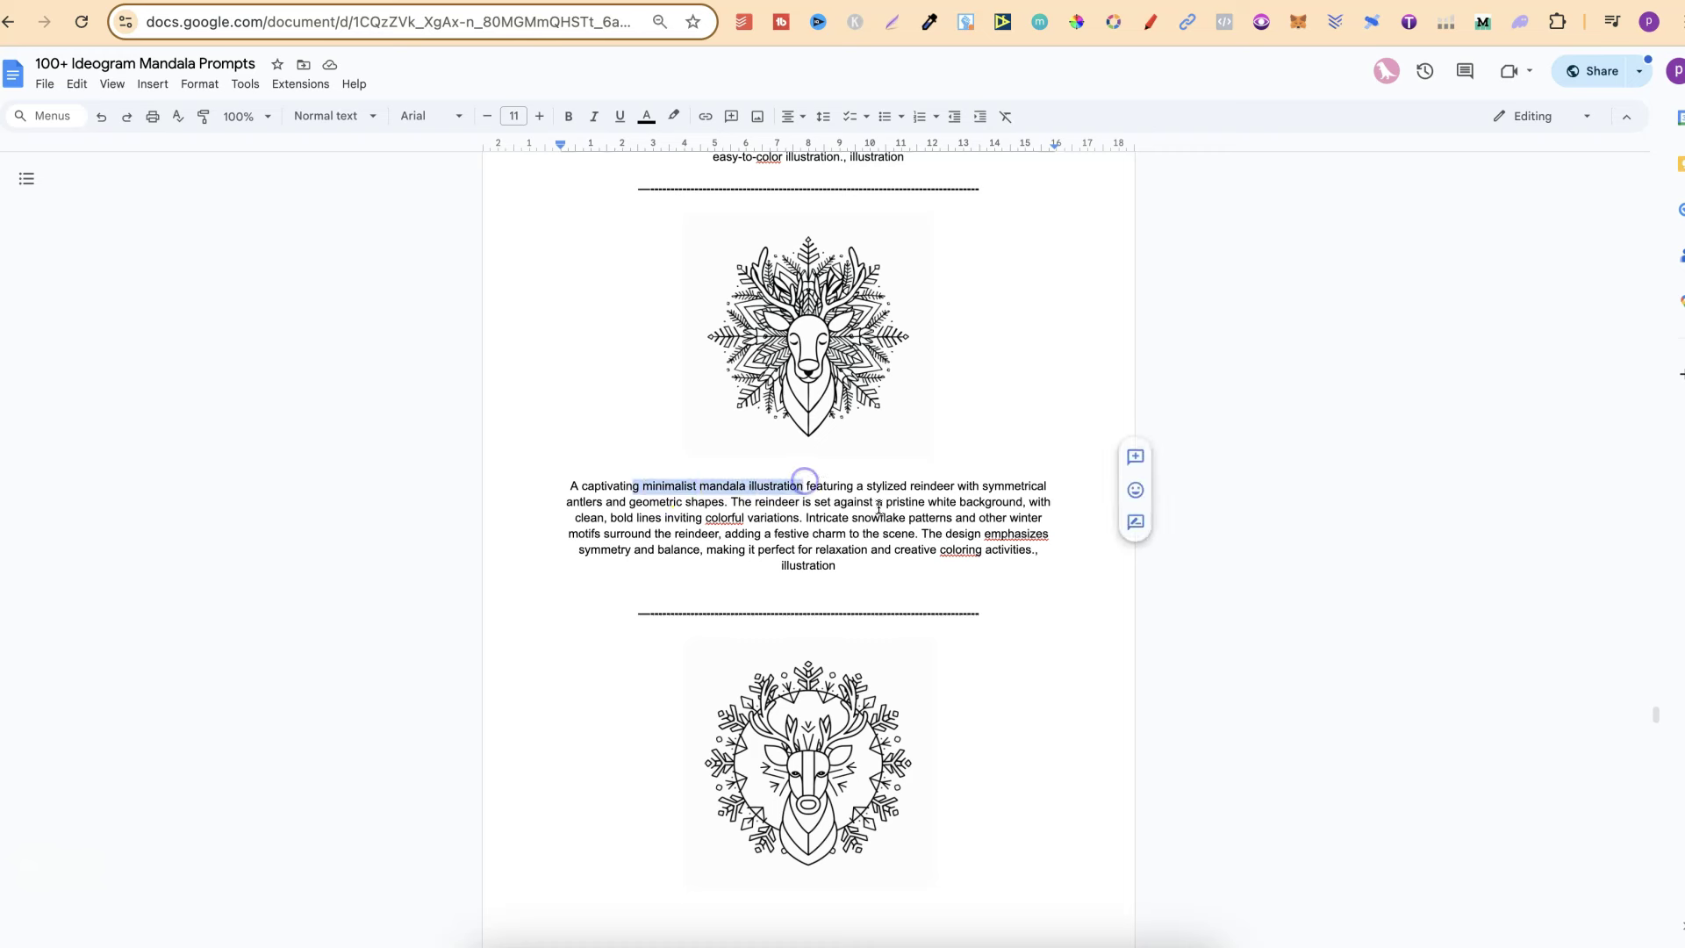
pyautogui.click(931, 476)
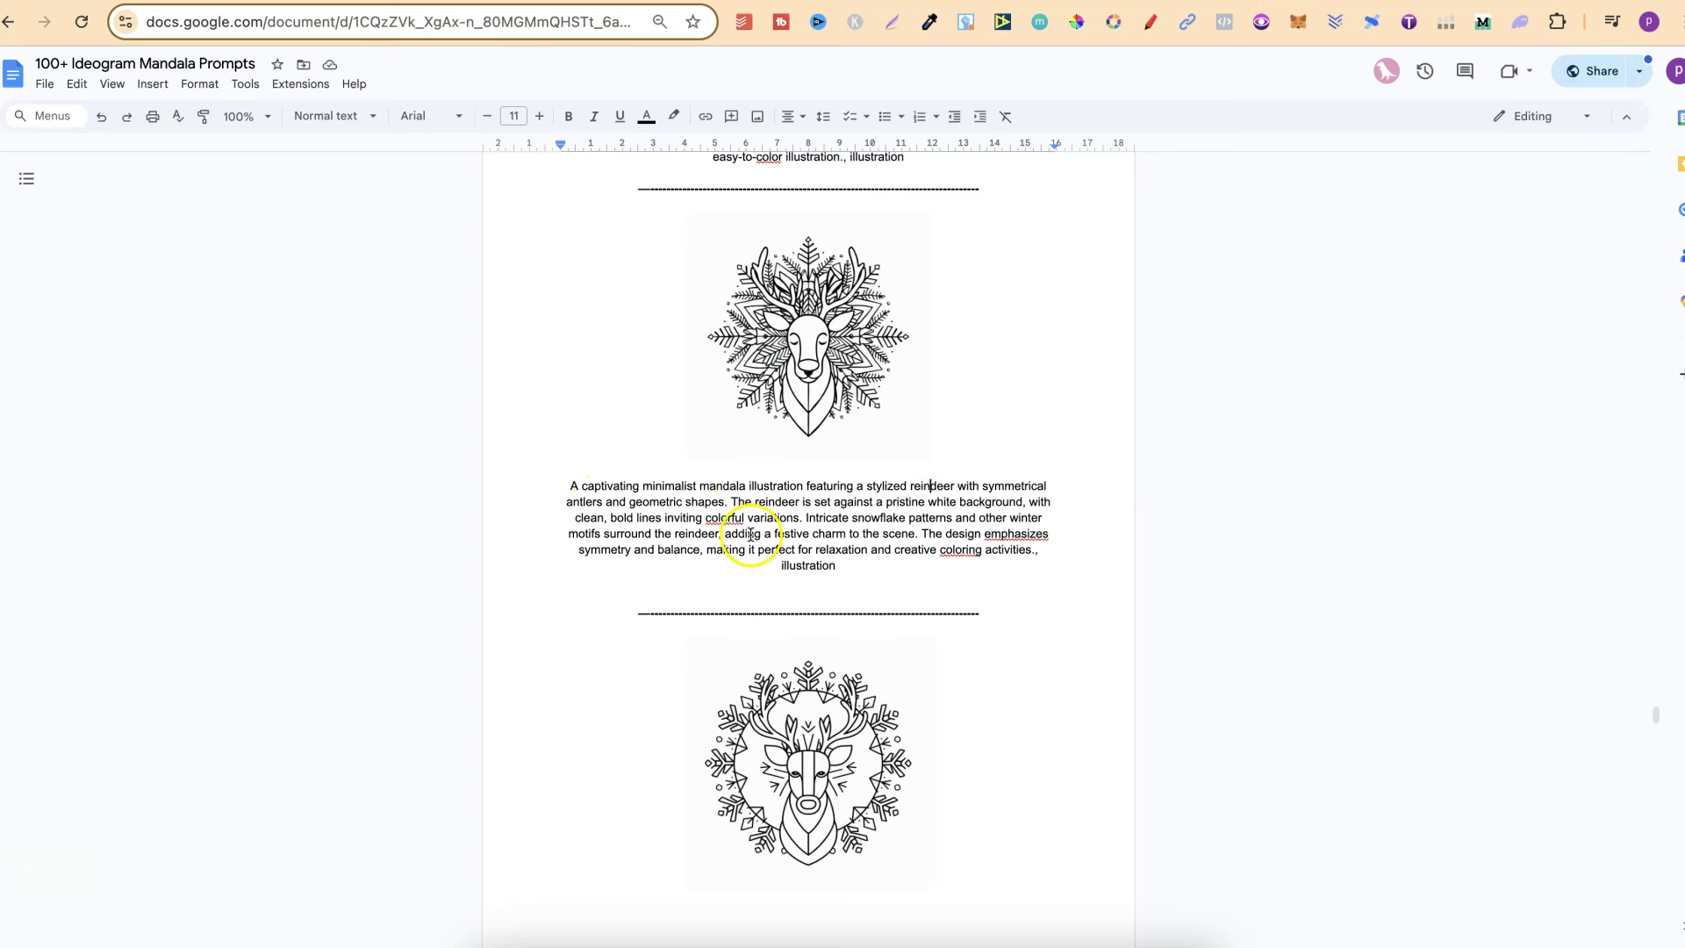
pyautogui.scroll(-1, 1109, 719)
pyautogui.scroll(-3, 1108, 719)
pyautogui.scroll(-4, 1108, 719)
pyautogui.scroll(-3, 1109, 718)
pyautogui.scroll(4, 1109, 719)
pyautogui.scroll(1, 1109, 719)
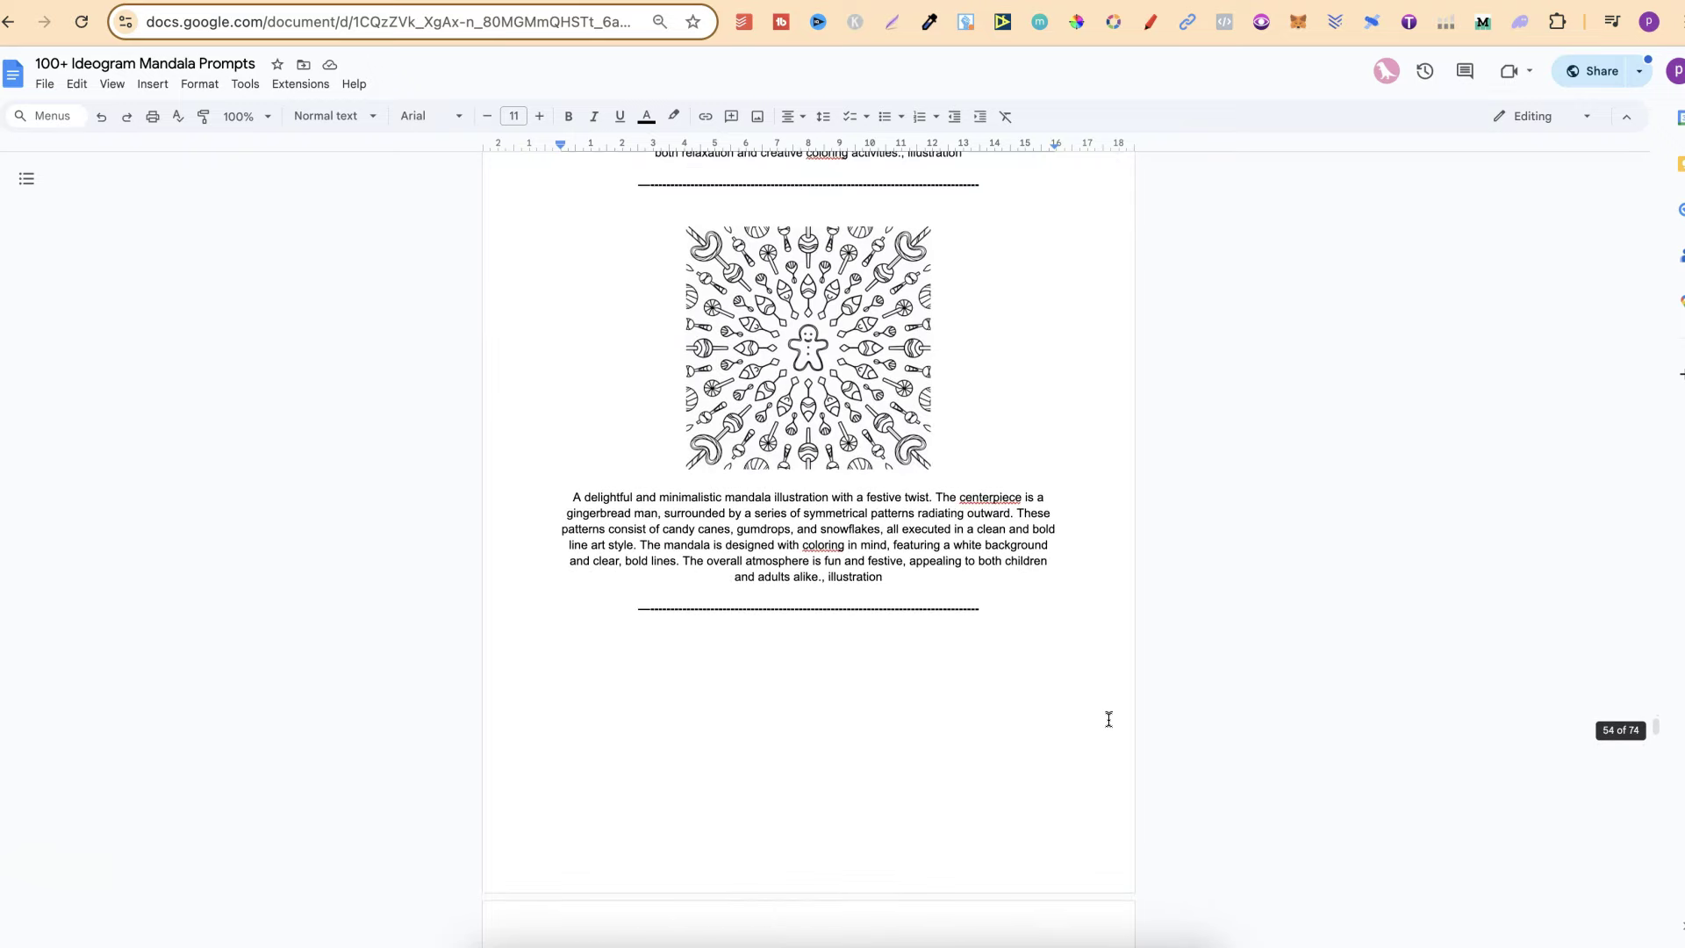
pyautogui.scroll(-5, 1110, 719)
pyautogui.scroll(-2, 1108, 718)
pyautogui.scroll(-2, 1109, 719)
pyautogui.scroll(-4, 1109, 720)
pyautogui.scroll(-4, 1109, 719)
pyautogui.scroll(-3, 1109, 719)
pyautogui.scroll(-3, 1109, 719)
pyautogui.scroll(-3, 1108, 719)
pyautogui.scroll(-4, 1109, 719)
pyautogui.scroll(-5, 1108, 719)
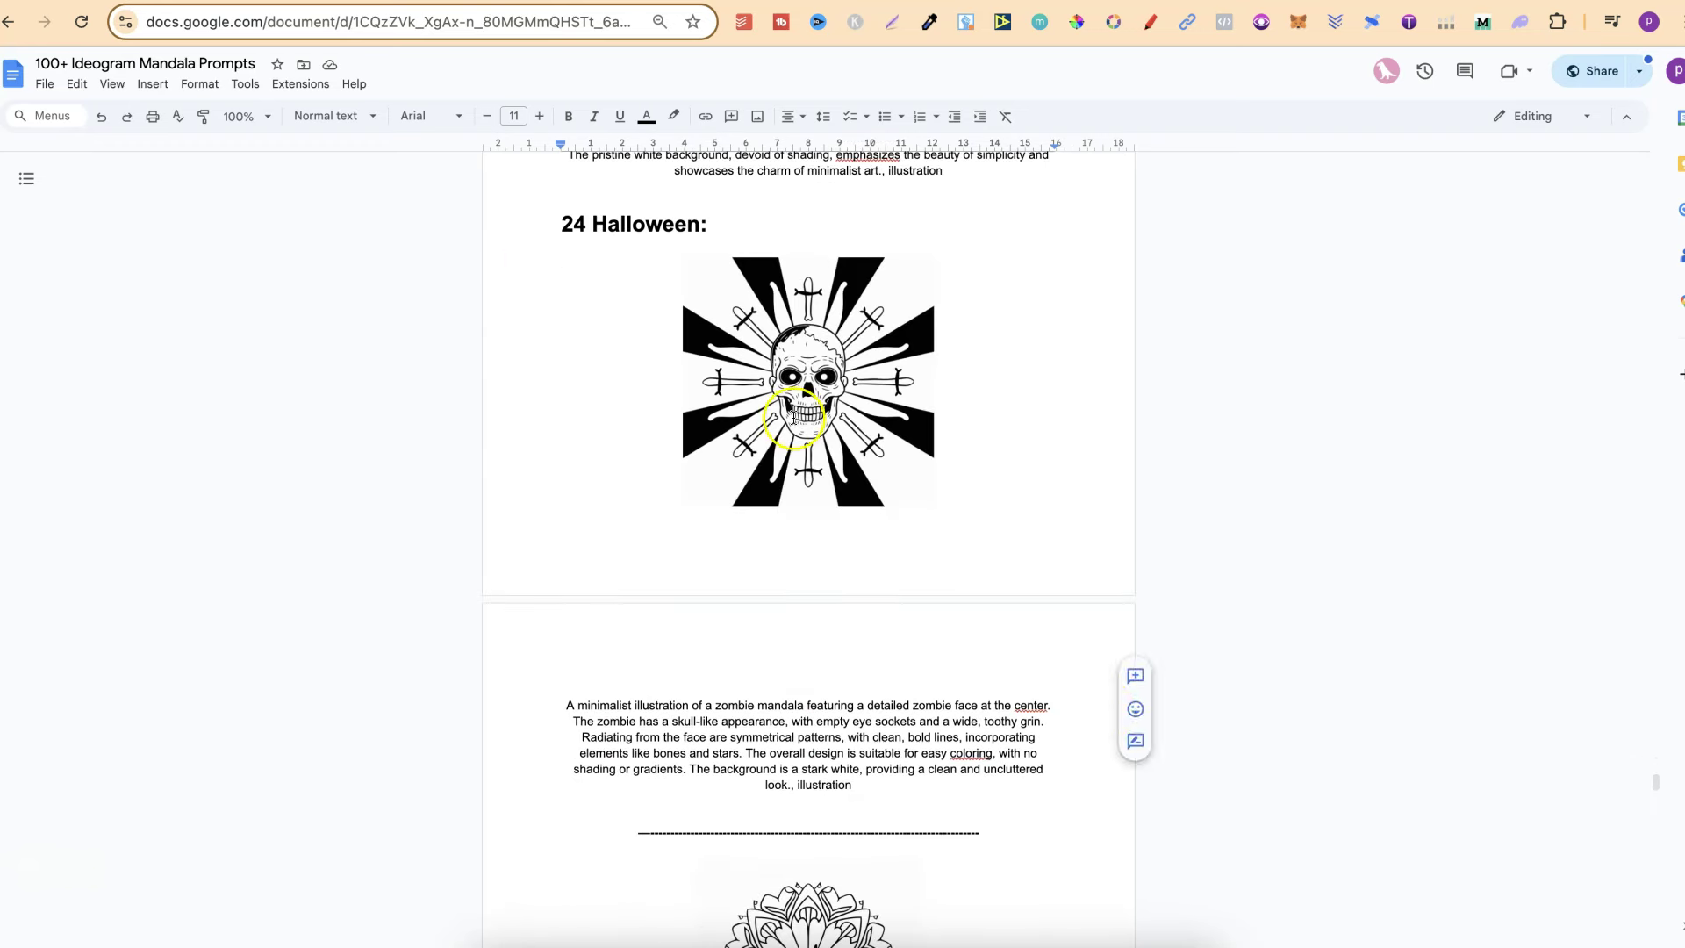
pyautogui.scroll(-3, 1170, 531)
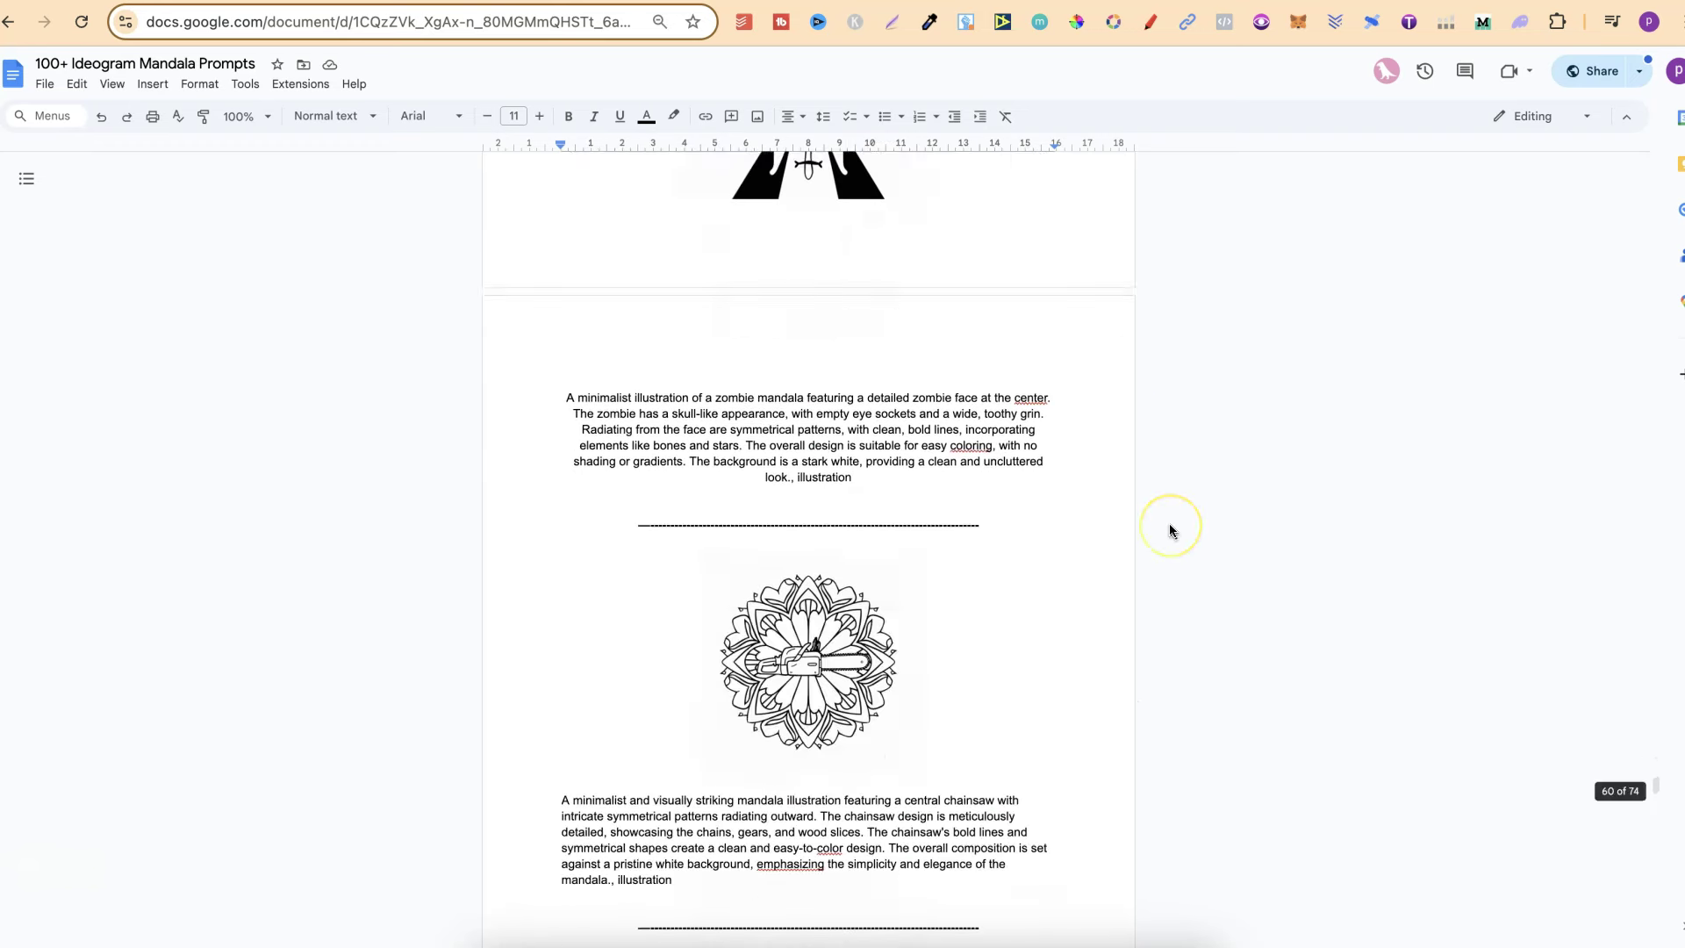
pyautogui.scroll(-2, 1170, 531)
pyautogui.scroll(-3, 1171, 531)
pyautogui.scroll(-3, 1170, 530)
pyautogui.scroll(-3, 1170, 530)
pyautogui.scroll(-3, 1171, 531)
pyautogui.scroll(-3, 1171, 530)
pyautogui.scroll(-3, 1170, 530)
pyautogui.scroll(-3, 1170, 531)
pyautogui.scroll(-3, 1171, 531)
pyautogui.scroll(-3, 1171, 531)
pyautogui.scroll(-3, 1171, 531)
pyautogui.scroll(-3, 1171, 530)
pyautogui.scroll(-3, 1170, 530)
pyautogui.scroll(-3, 1171, 531)
pyautogui.scroll(-3, 1171, 530)
pyautogui.scroll(-3, 1171, 531)
pyautogui.scroll(-3, 1170, 531)
pyautogui.scroll(-3, 1170, 531)
pyautogui.scroll(-3, 1169, 530)
pyautogui.scroll(10, 1170, 530)
pyautogui.scroll(5, 1169, 530)
pyautogui.scroll(5, 1170, 531)
pyautogui.scroll(5, 1331, 421)
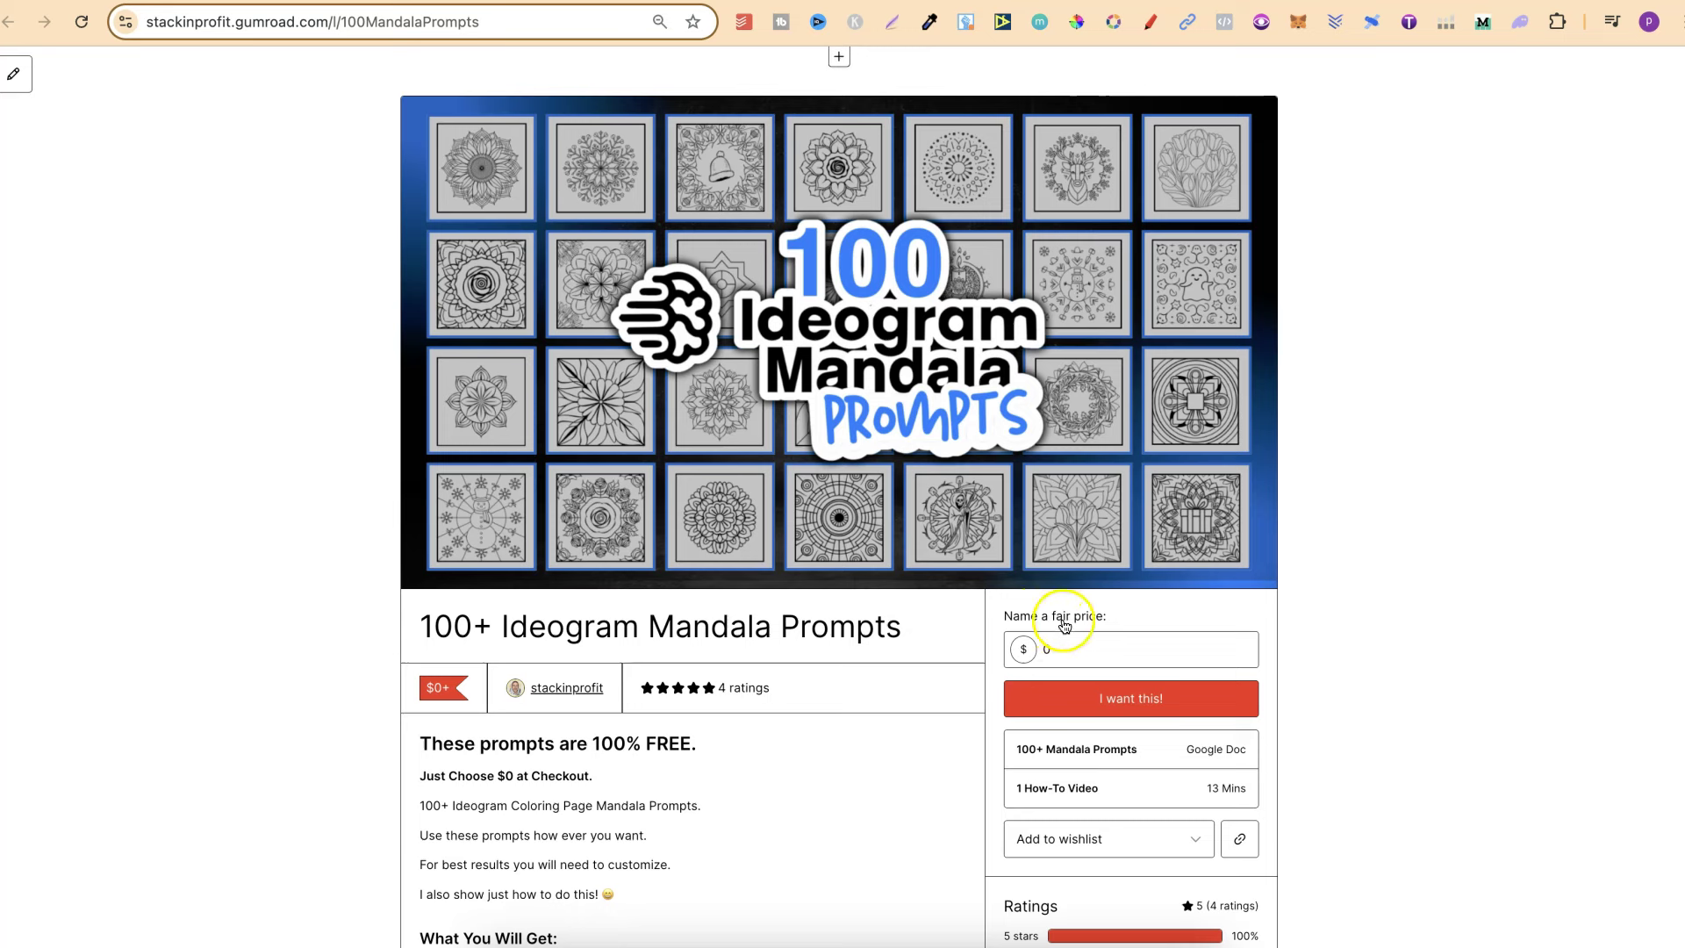
# Step: Enter 0 in the 'Name a fair price' field on the Gumroad listing
pyautogui.click(1083, 650)
pyautogui.write('0')
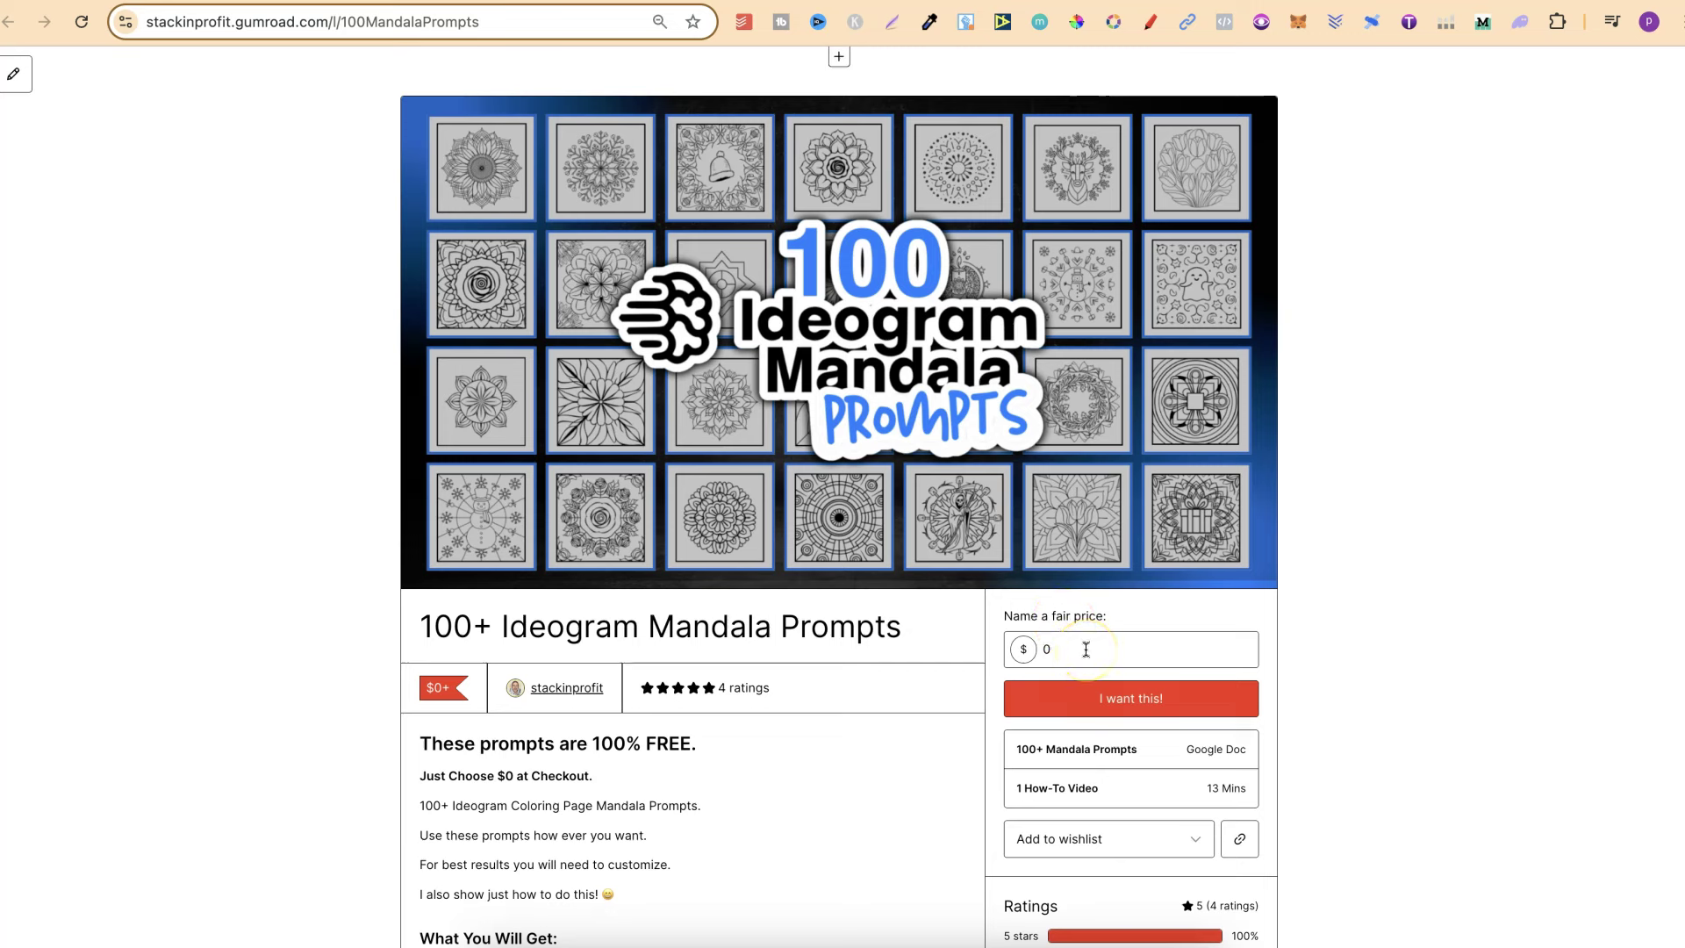